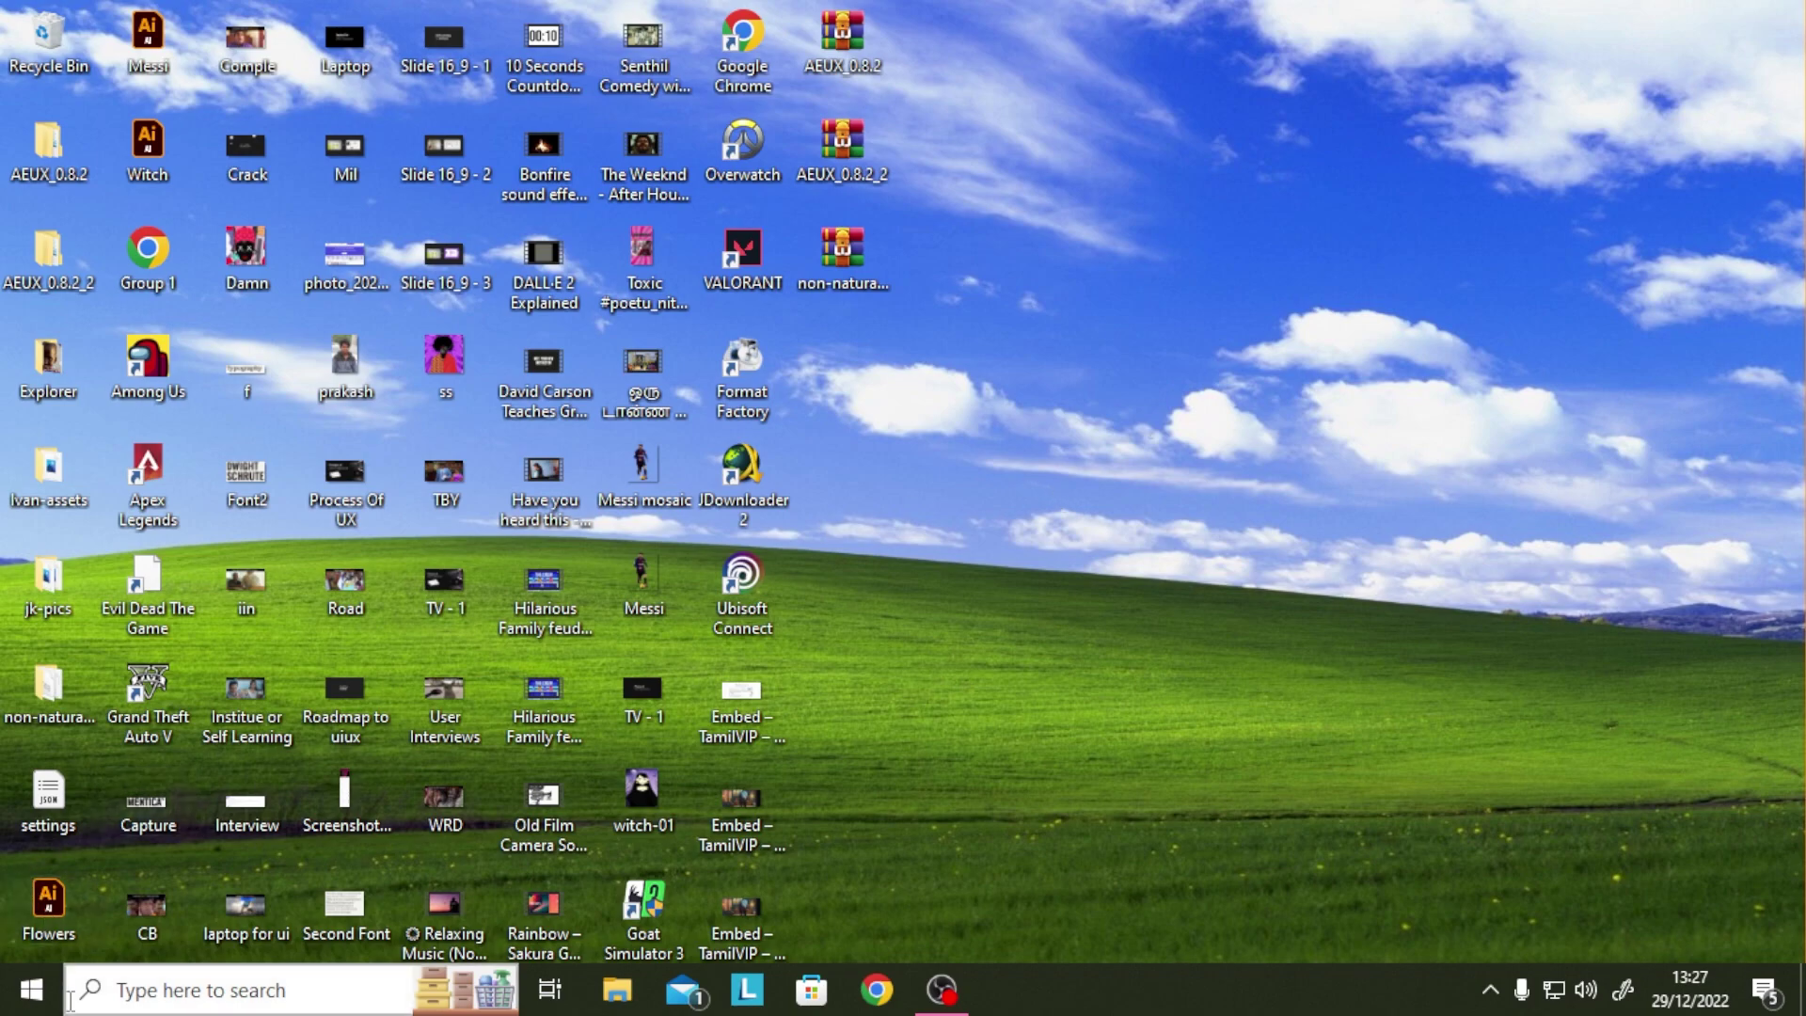
- Launch Adobe After Effects 2021 and start a new project in a maximized window
{"action": "left_click", "coordinate": [31, 990]}
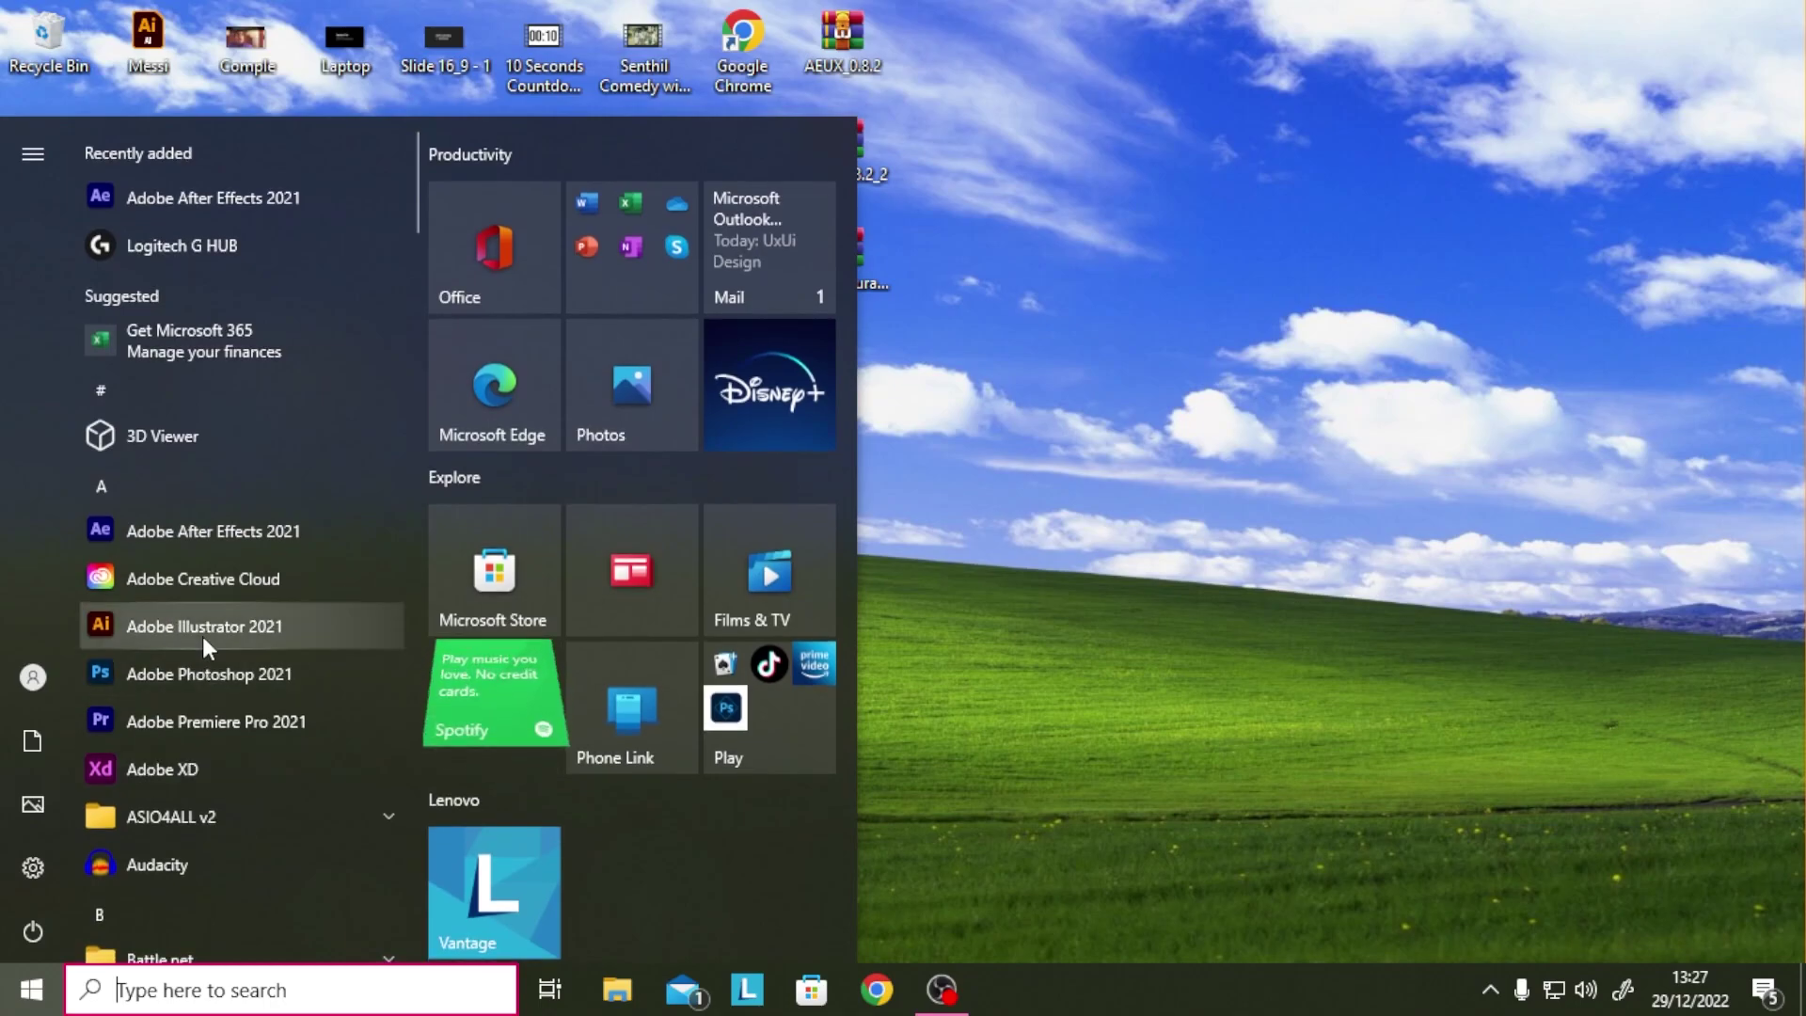
{"action": "left_click", "coordinate": [258, 542]}
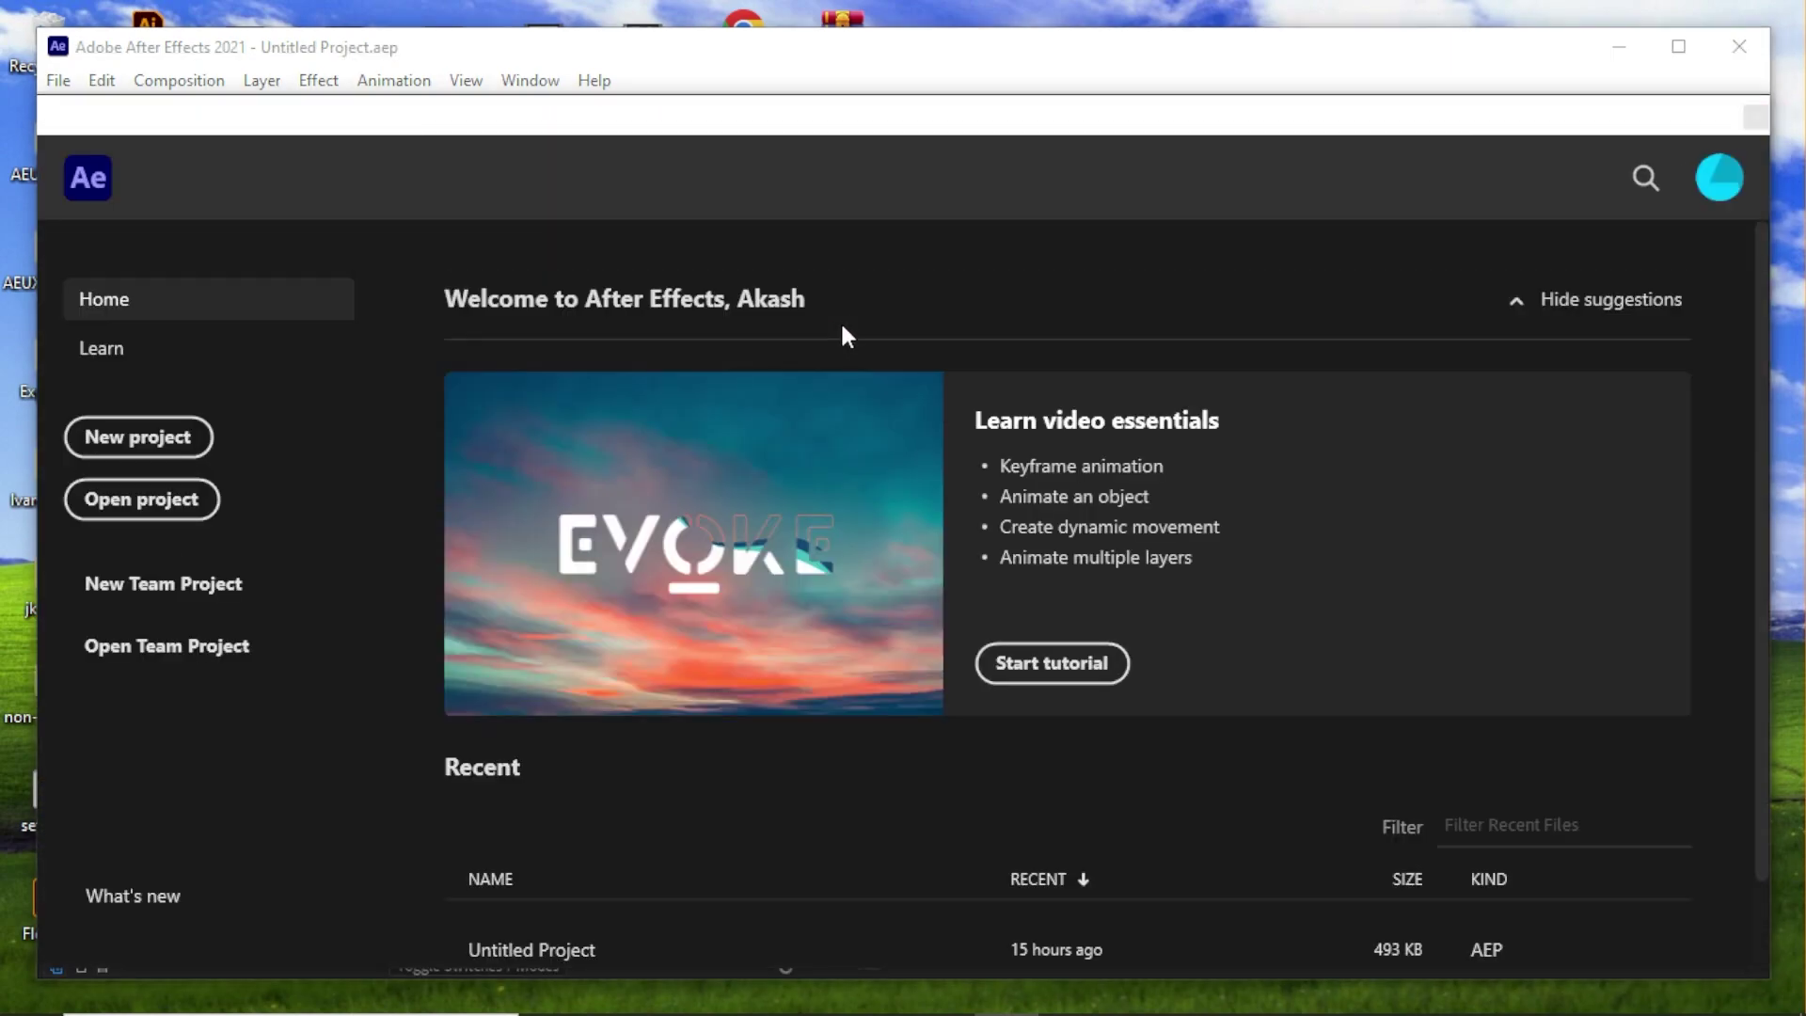
{"action": "left_click", "coordinate": [138, 437]}
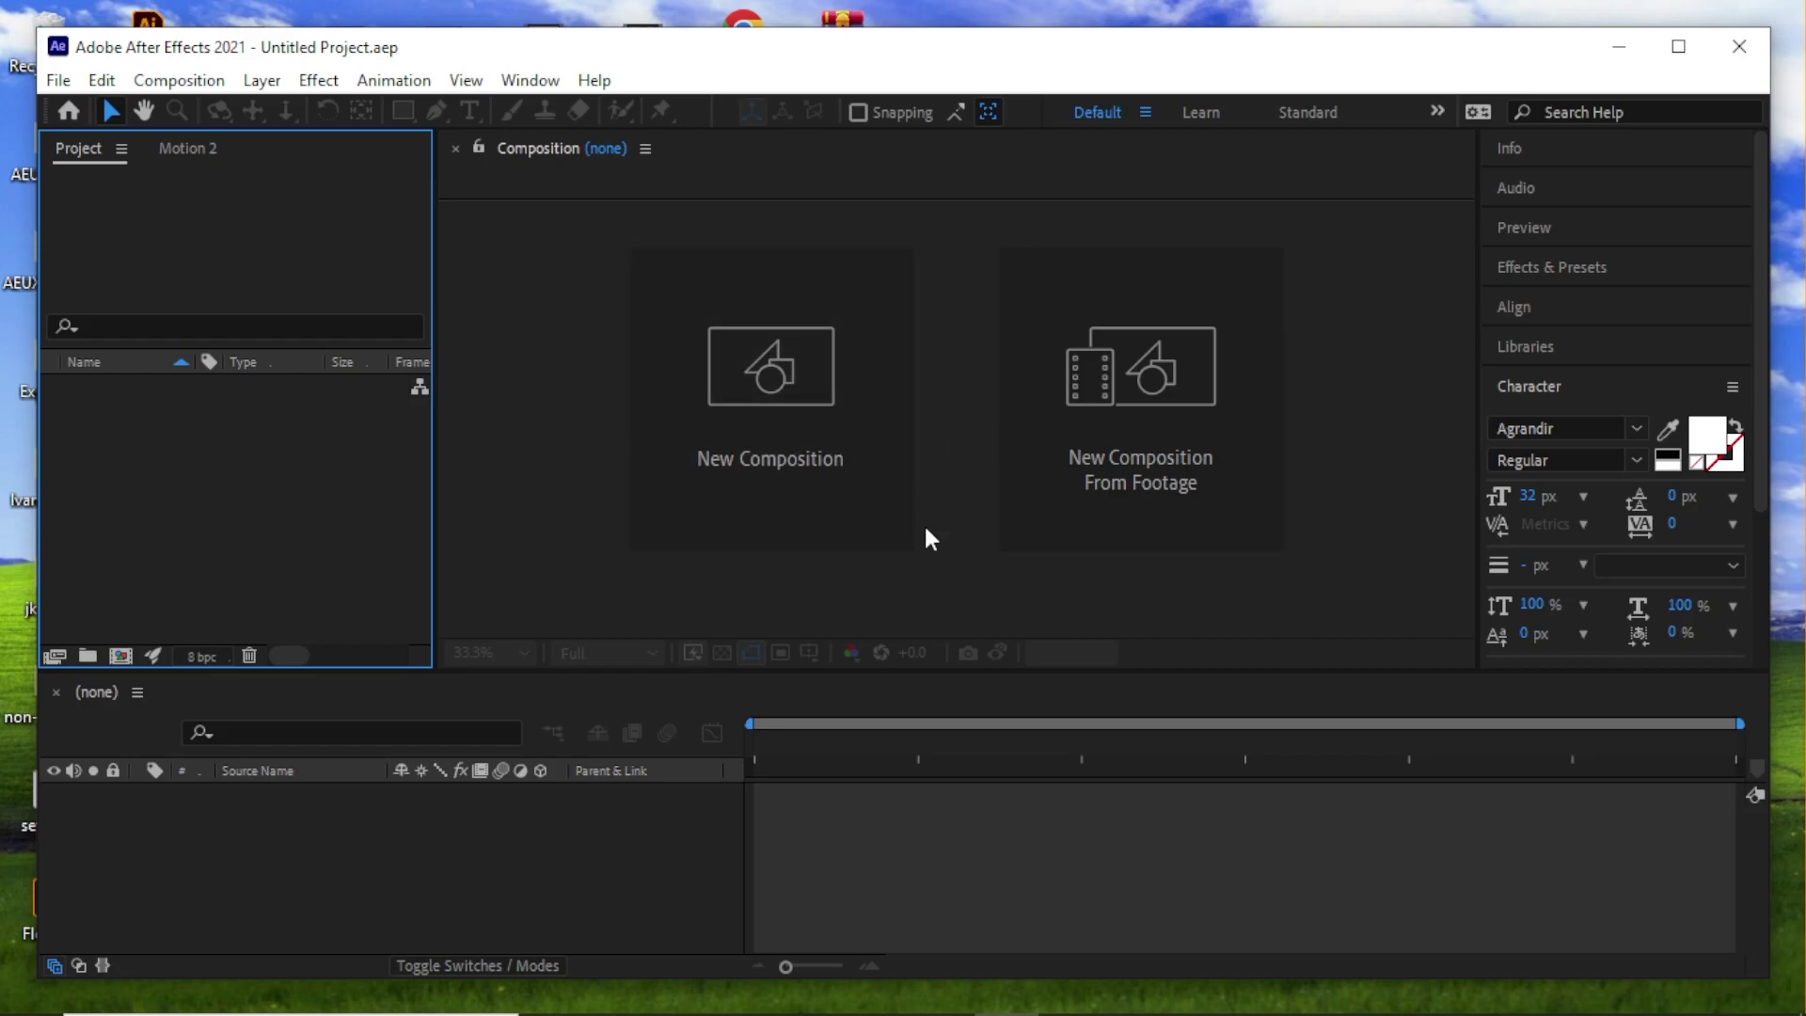
{"action": "left_click", "coordinate": [1678, 46]}
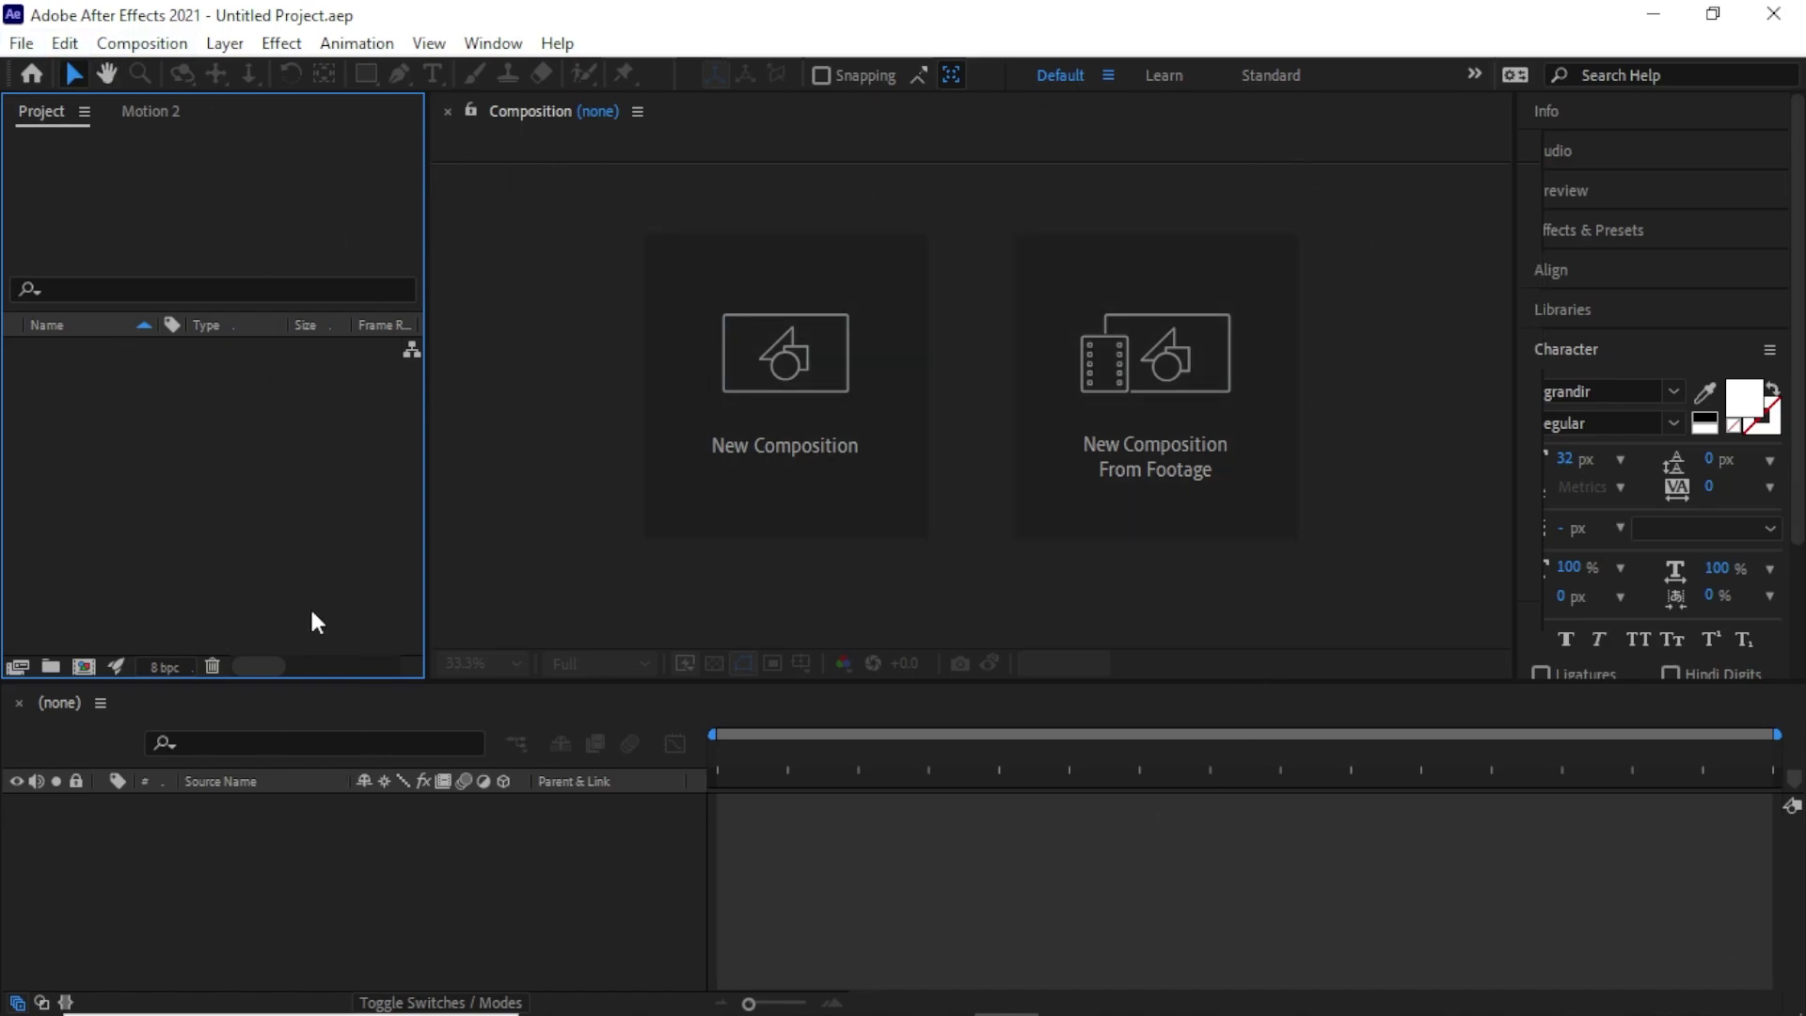
{"action": "left_click", "coordinate": [22, 43]}
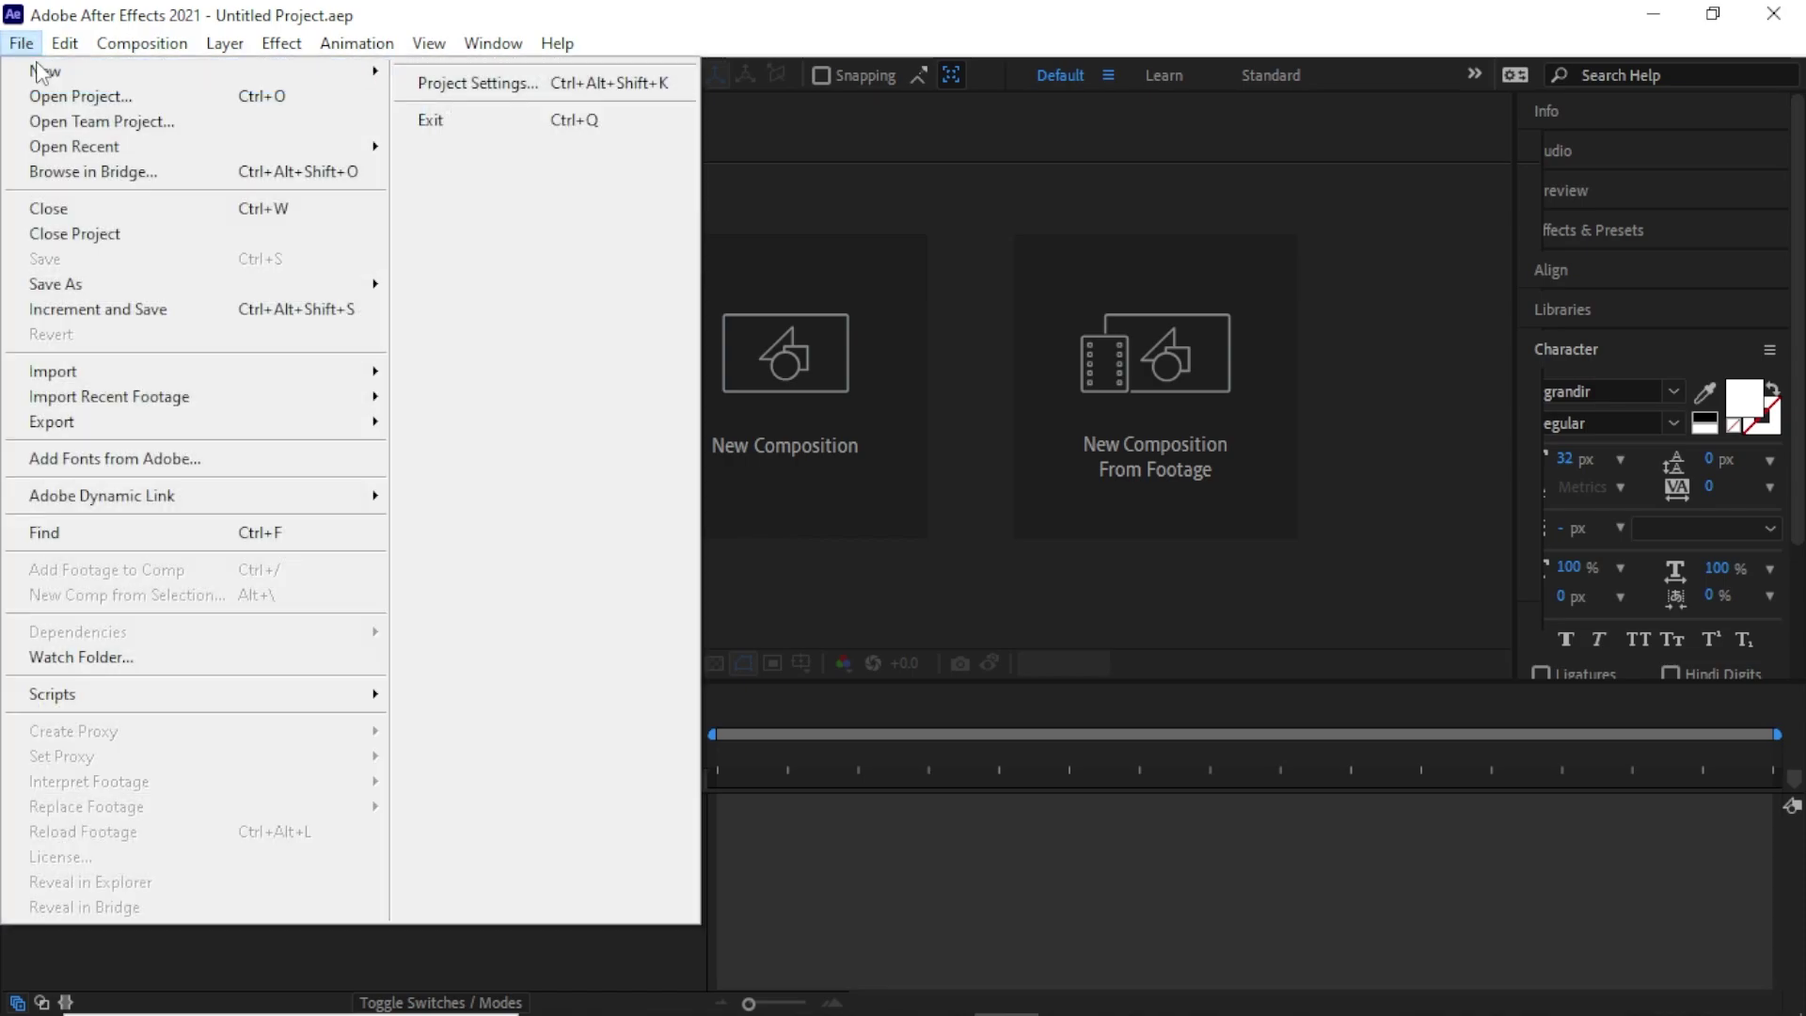
{"action": "mouse_move", "coordinate": [358, 71]}
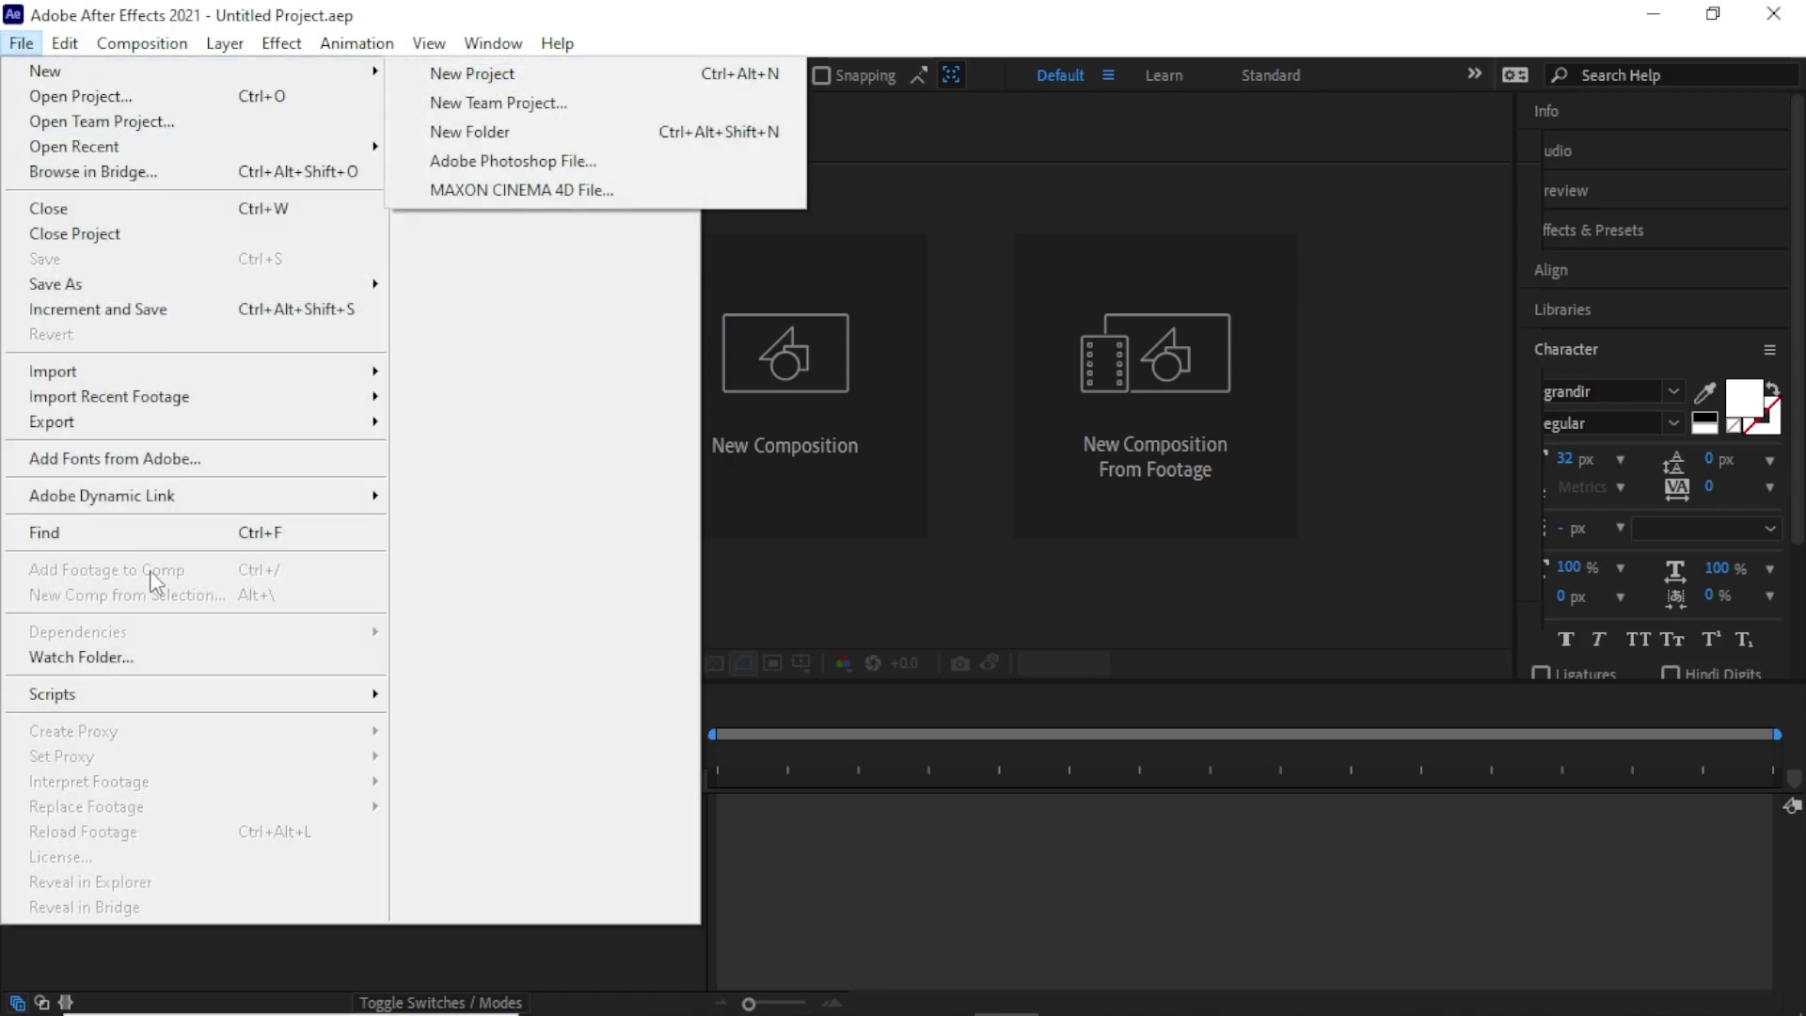
{"action": "mouse_move", "coordinate": [184, 67]}
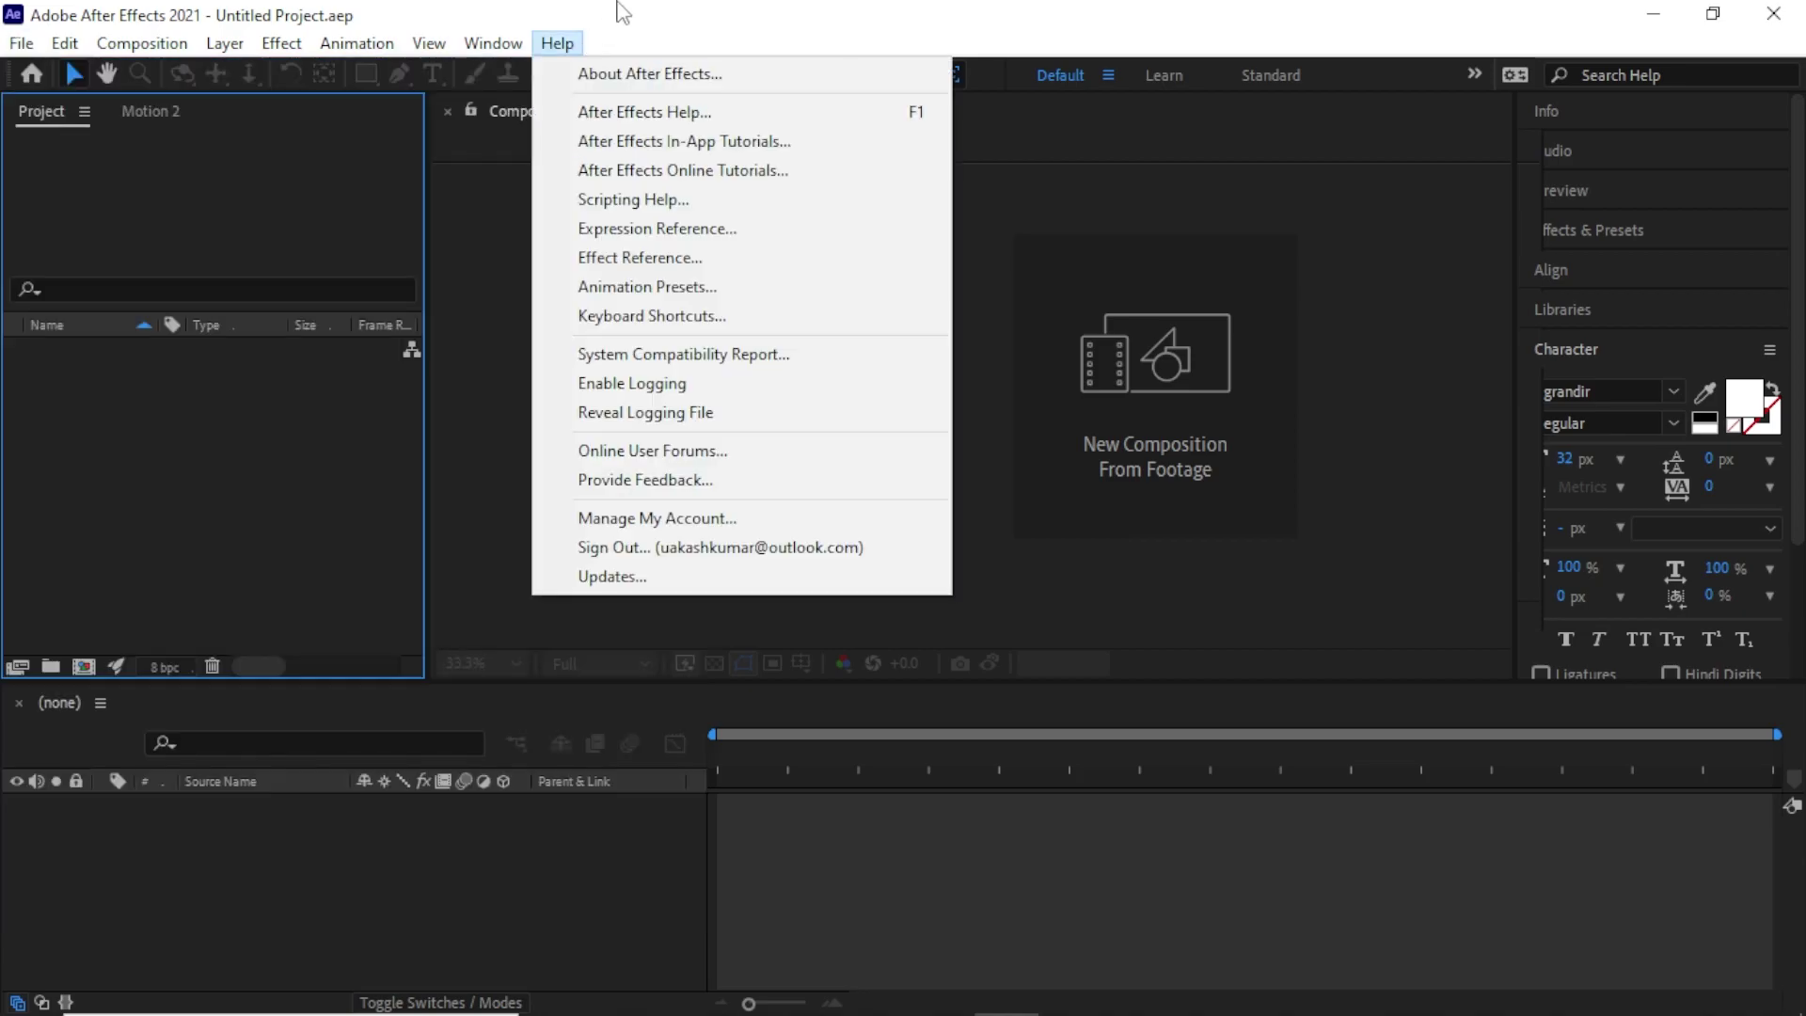
{"action": "mouse_move", "coordinate": [493, 43]}
{"action": "left_click", "coordinate": [153, 478]}
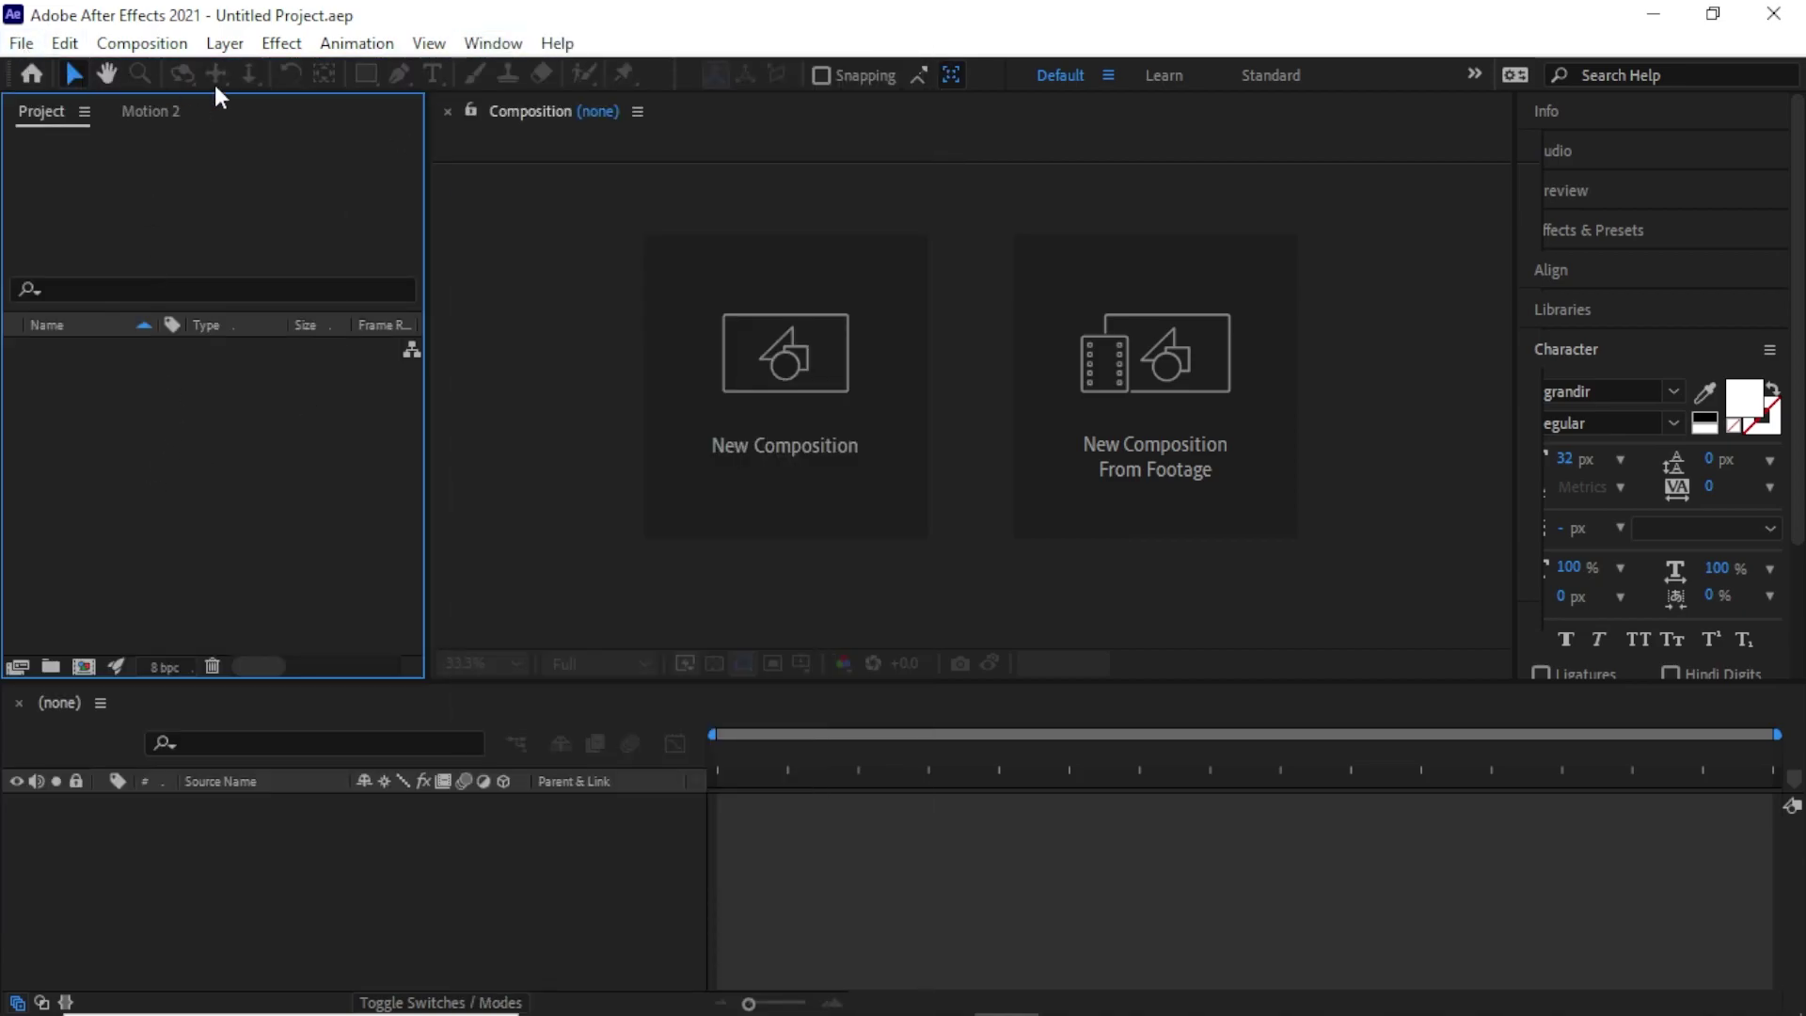
- Create a new empty project from within the workspace
{"action": "left_click", "coordinate": [20, 43]}
{"action": "mouse_move", "coordinate": [44, 70]}
{"action": "left_click", "coordinate": [512, 72]}
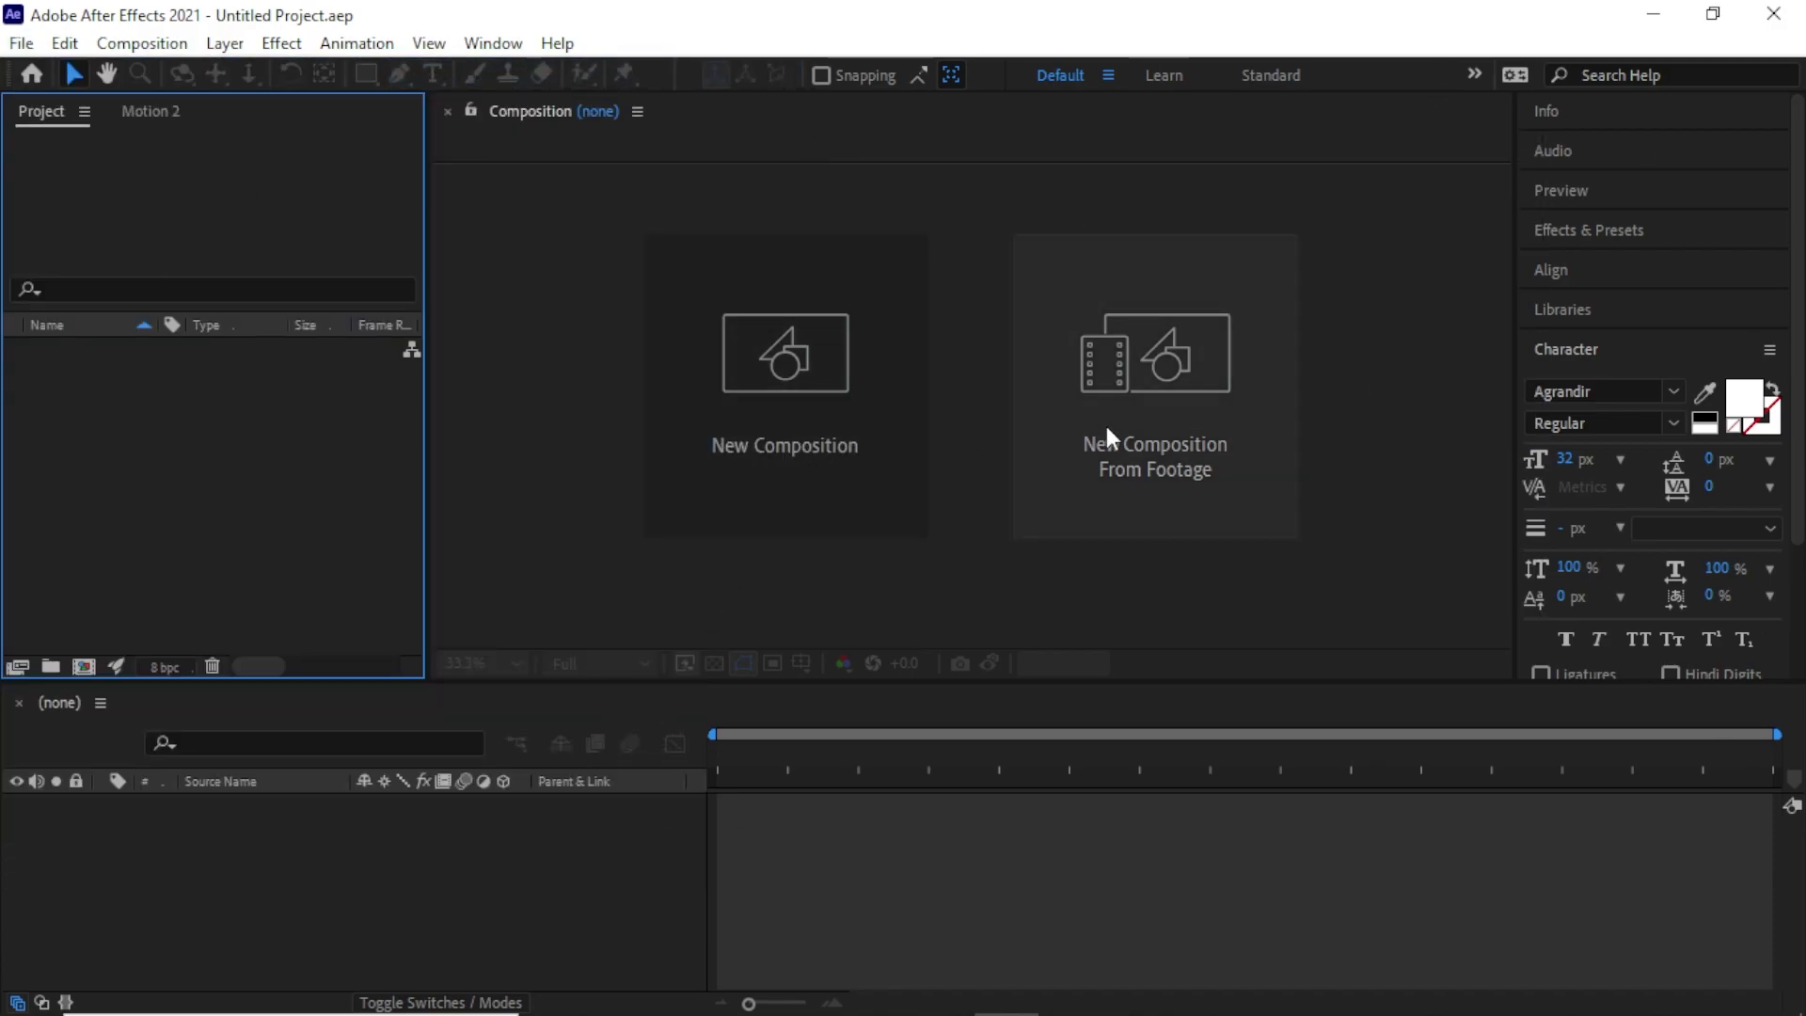
- Create a composition named Comp 1 at 1920 x 1080 px, 30 frames per second, lasting 30 seconds, with a white background
{"action": "left_click", "coordinate": [787, 397]}
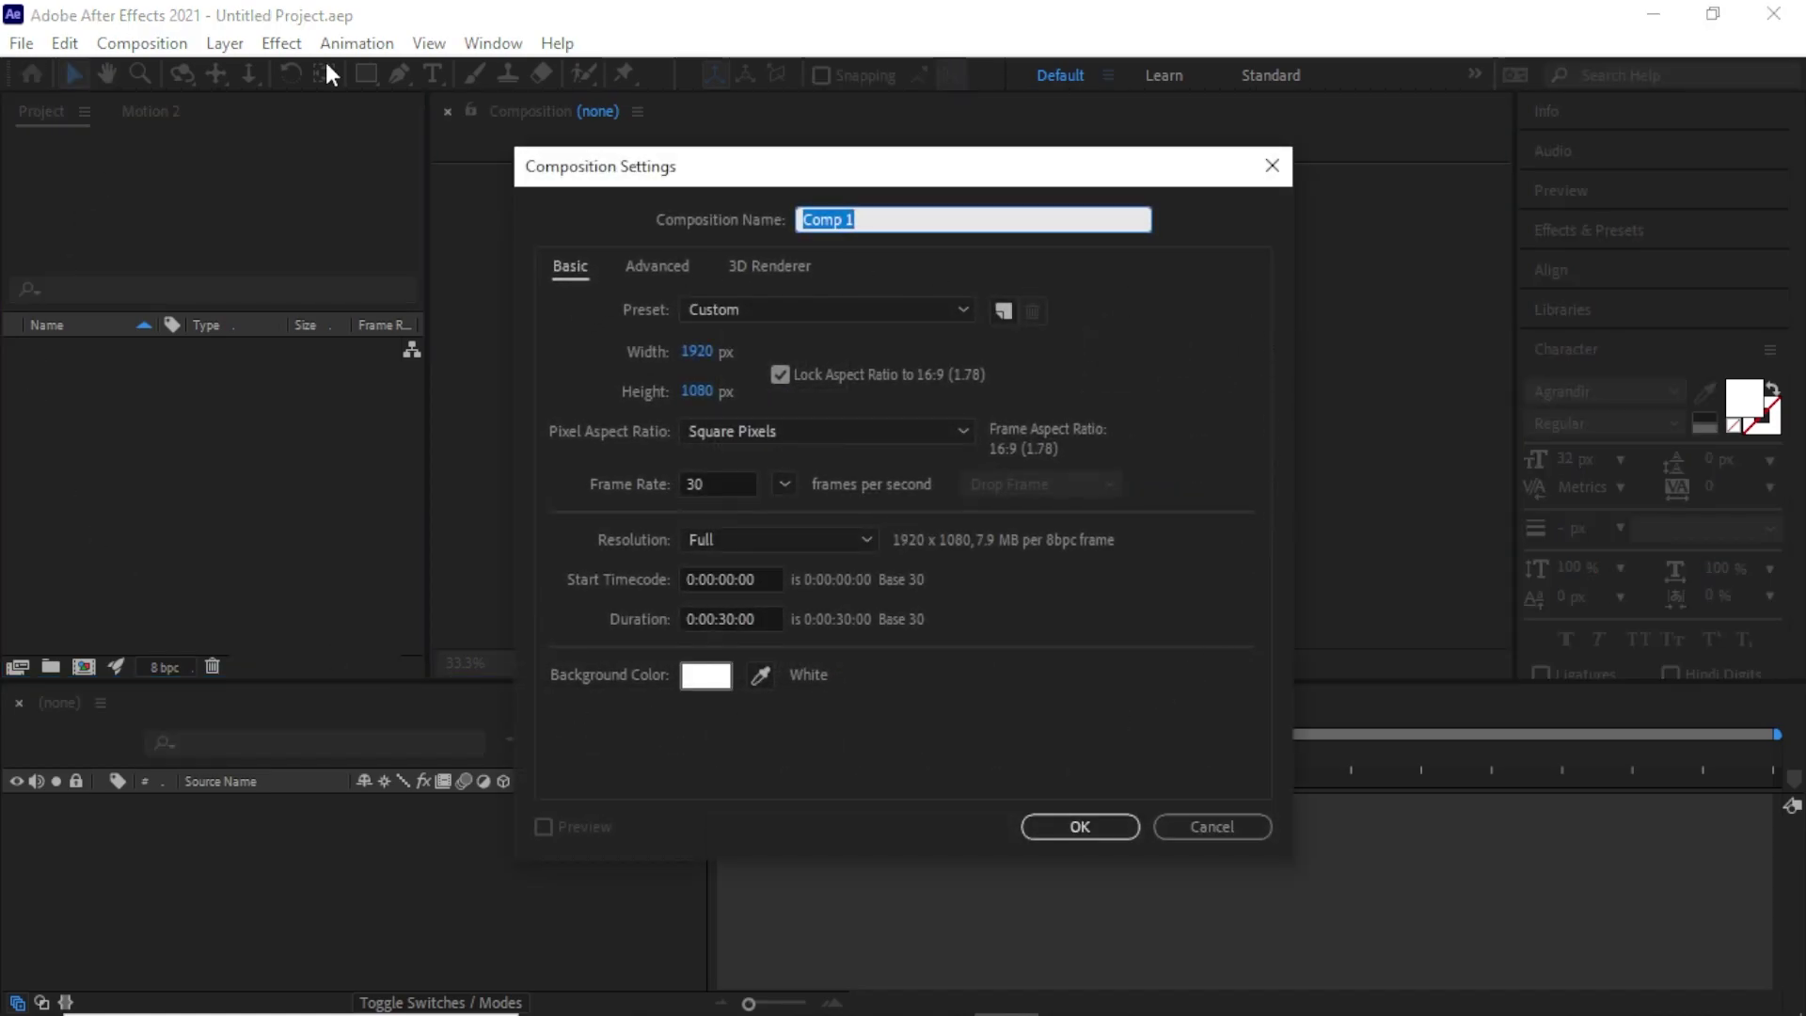
{"action": "left_click", "coordinate": [697, 351]}
{"action": "left_click", "coordinate": [697, 391]}
{"action": "left_click", "coordinate": [1076, 816]}
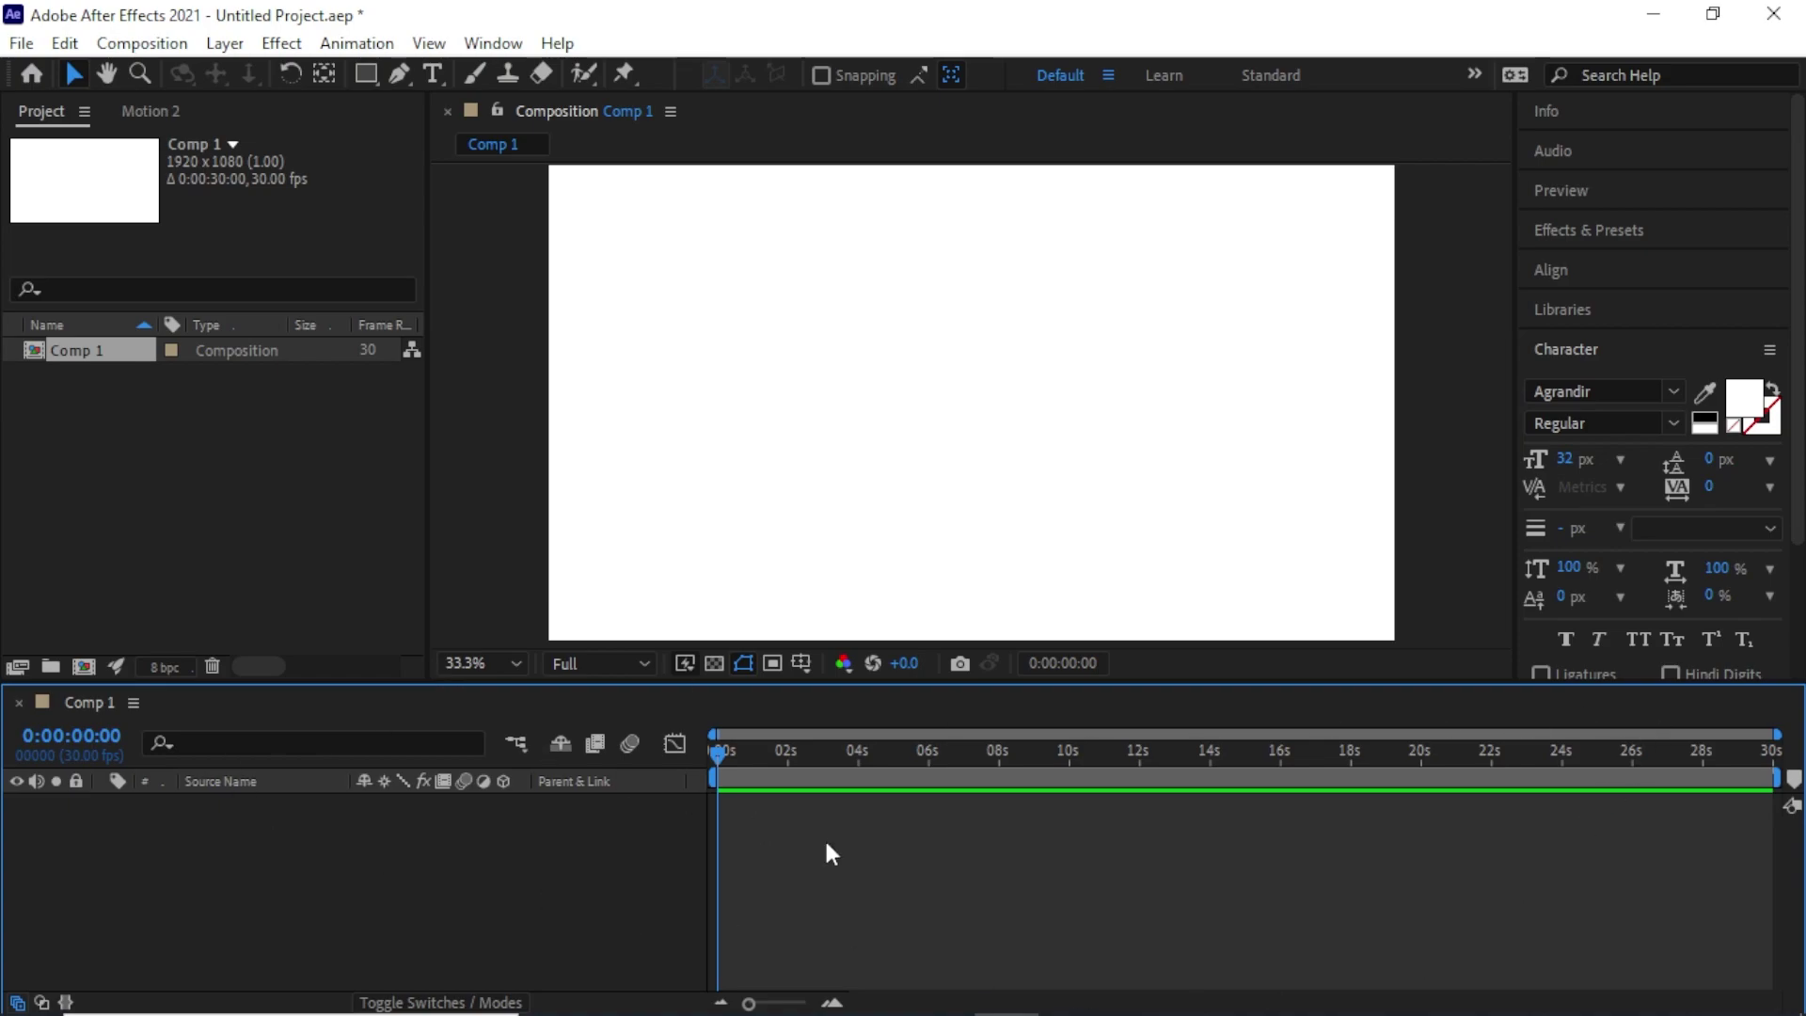
- Draw a wide red rectangle near the centre of the composition with the Rectangle tool
{"action": "left_click", "coordinate": [221, 438]}
{"action": "left_click", "coordinate": [366, 73]}
{"action": "left_click_drag", "start_coordinate": [806, 308], "coordinate": [1106, 478]}
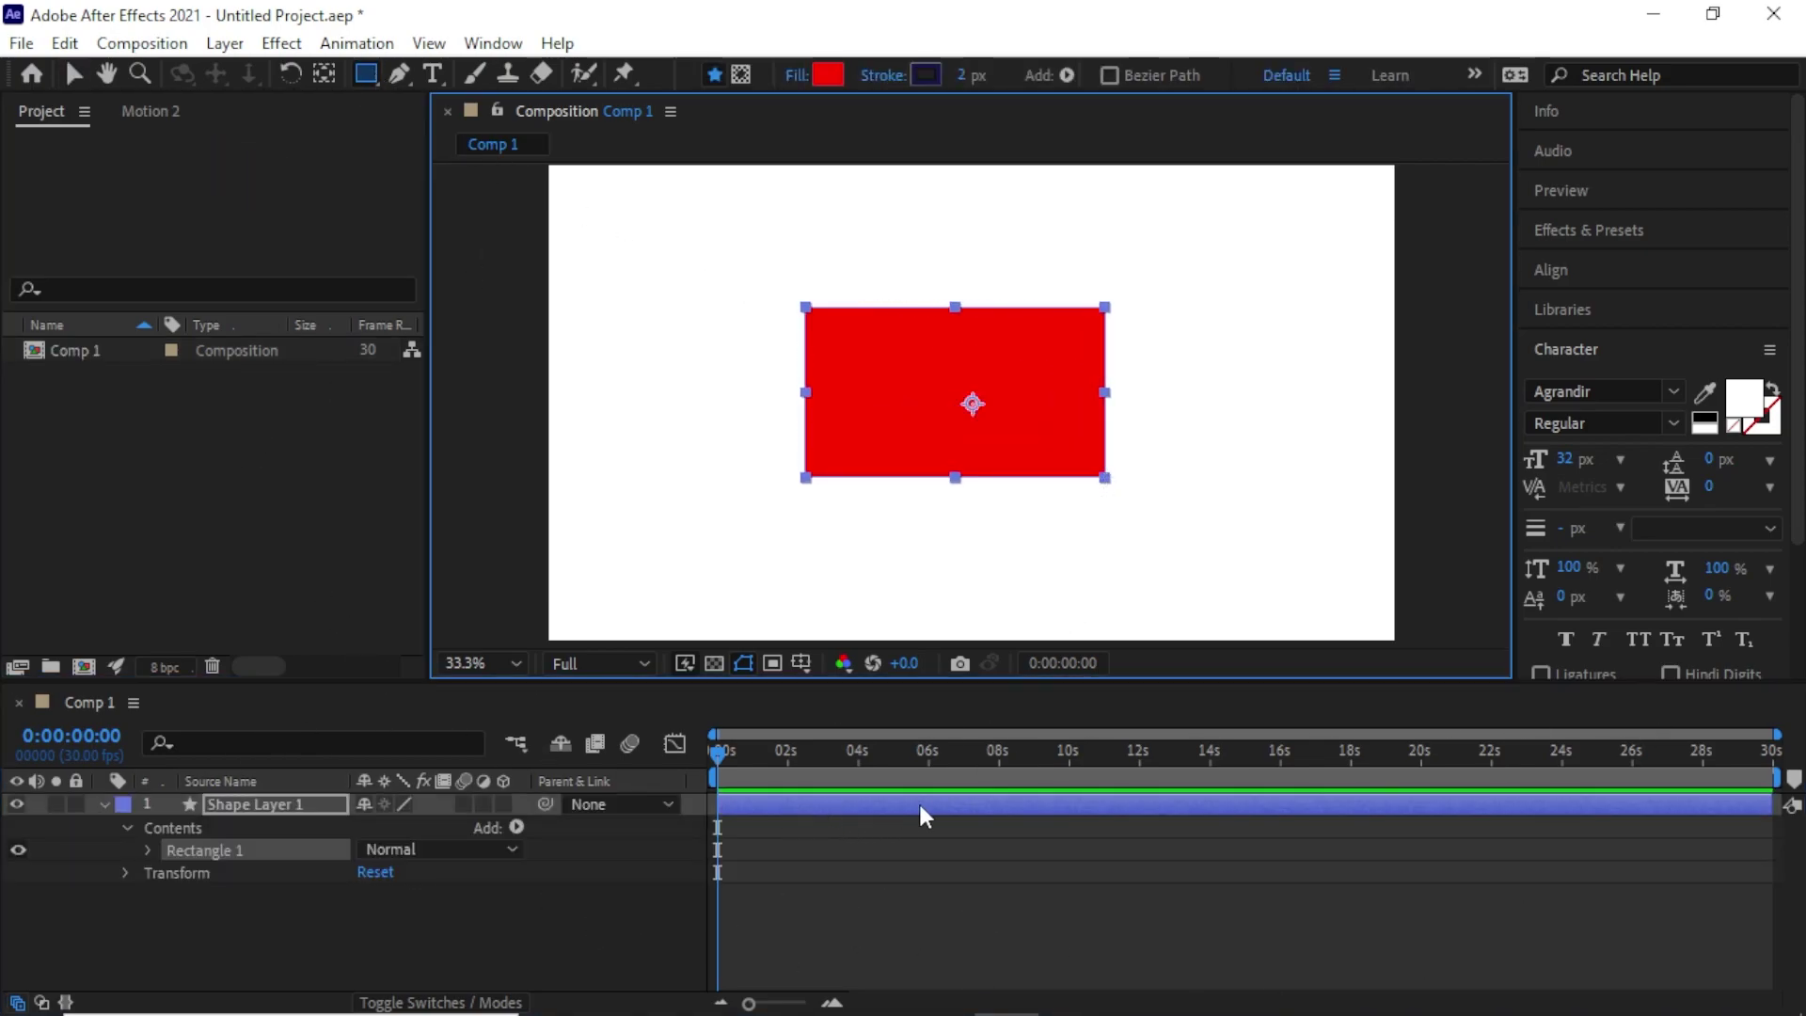
- Draw a small rectangle below the wide one in the same shape layer and delete that small rectangle
{"action": "left_click_drag", "start_coordinate": [731, 505], "coordinate": [817, 581]}
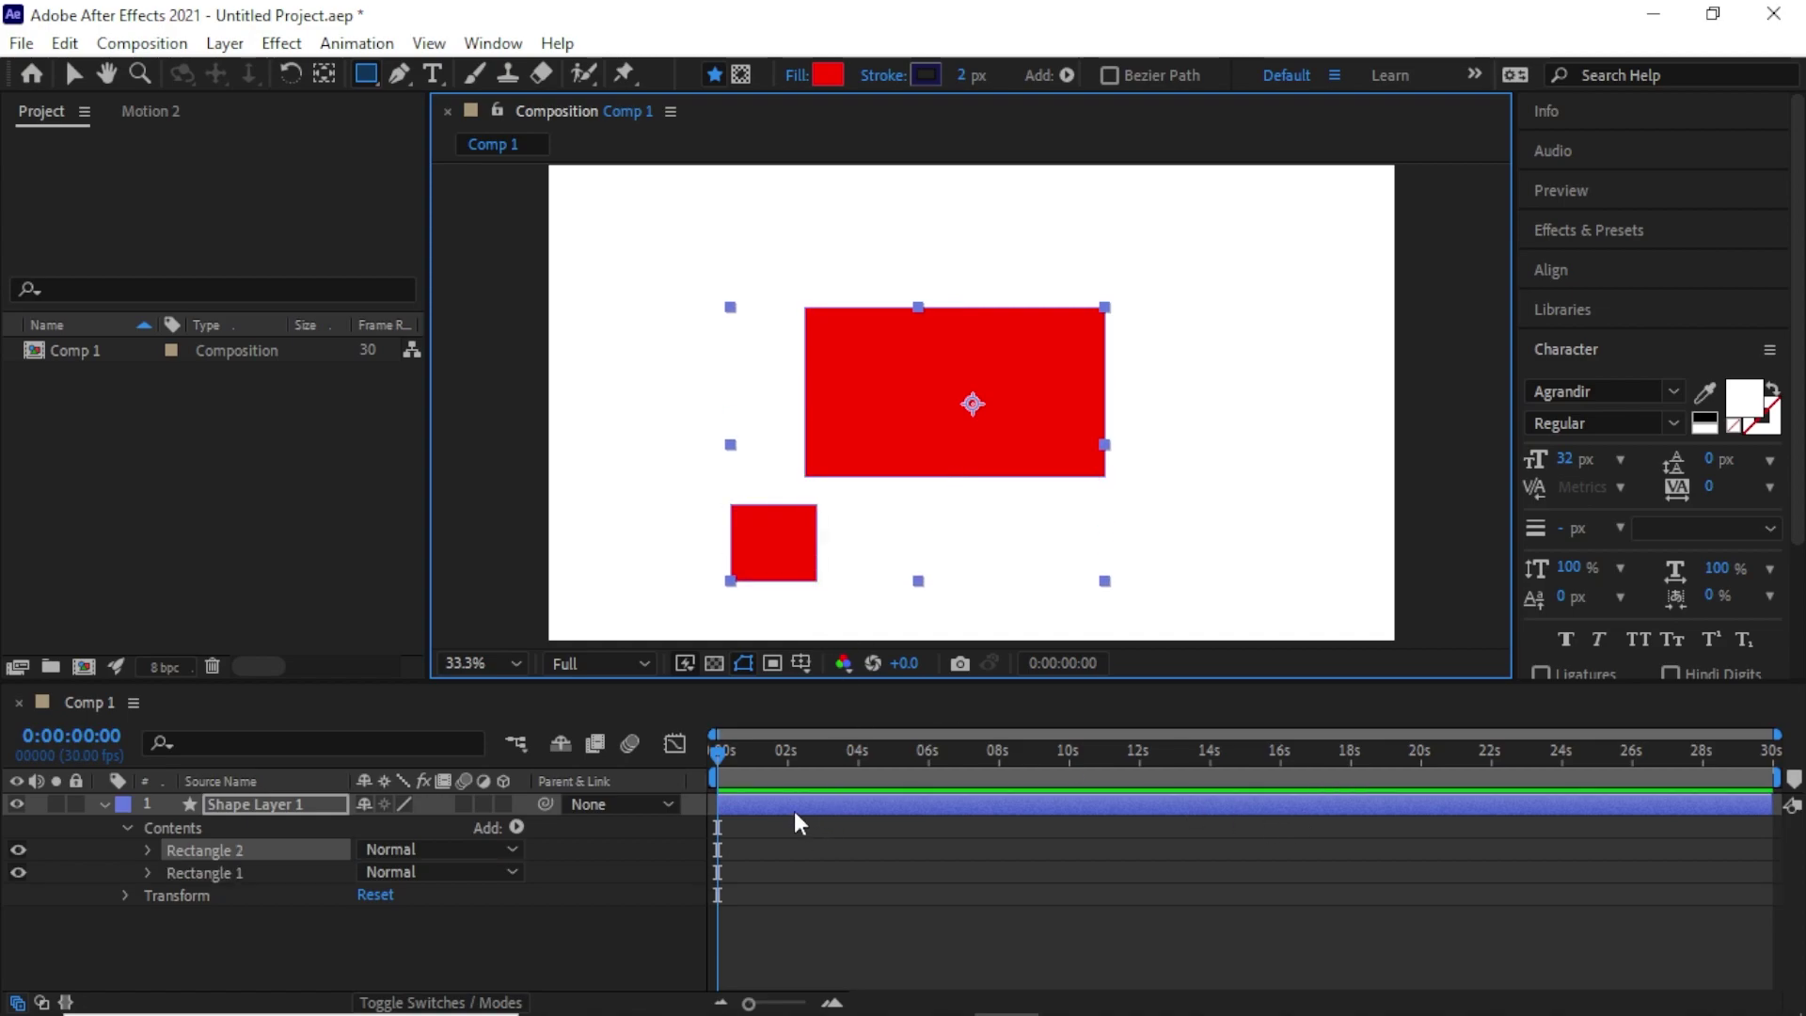
{"action": "left_click", "coordinate": [195, 855]}
{"action": "key", "text": "Delete"}
- With the existing layer deselected, draw a tall red rectangle beside the wide one on a separate shape layer
{"action": "left_click", "coordinate": [104, 803]}
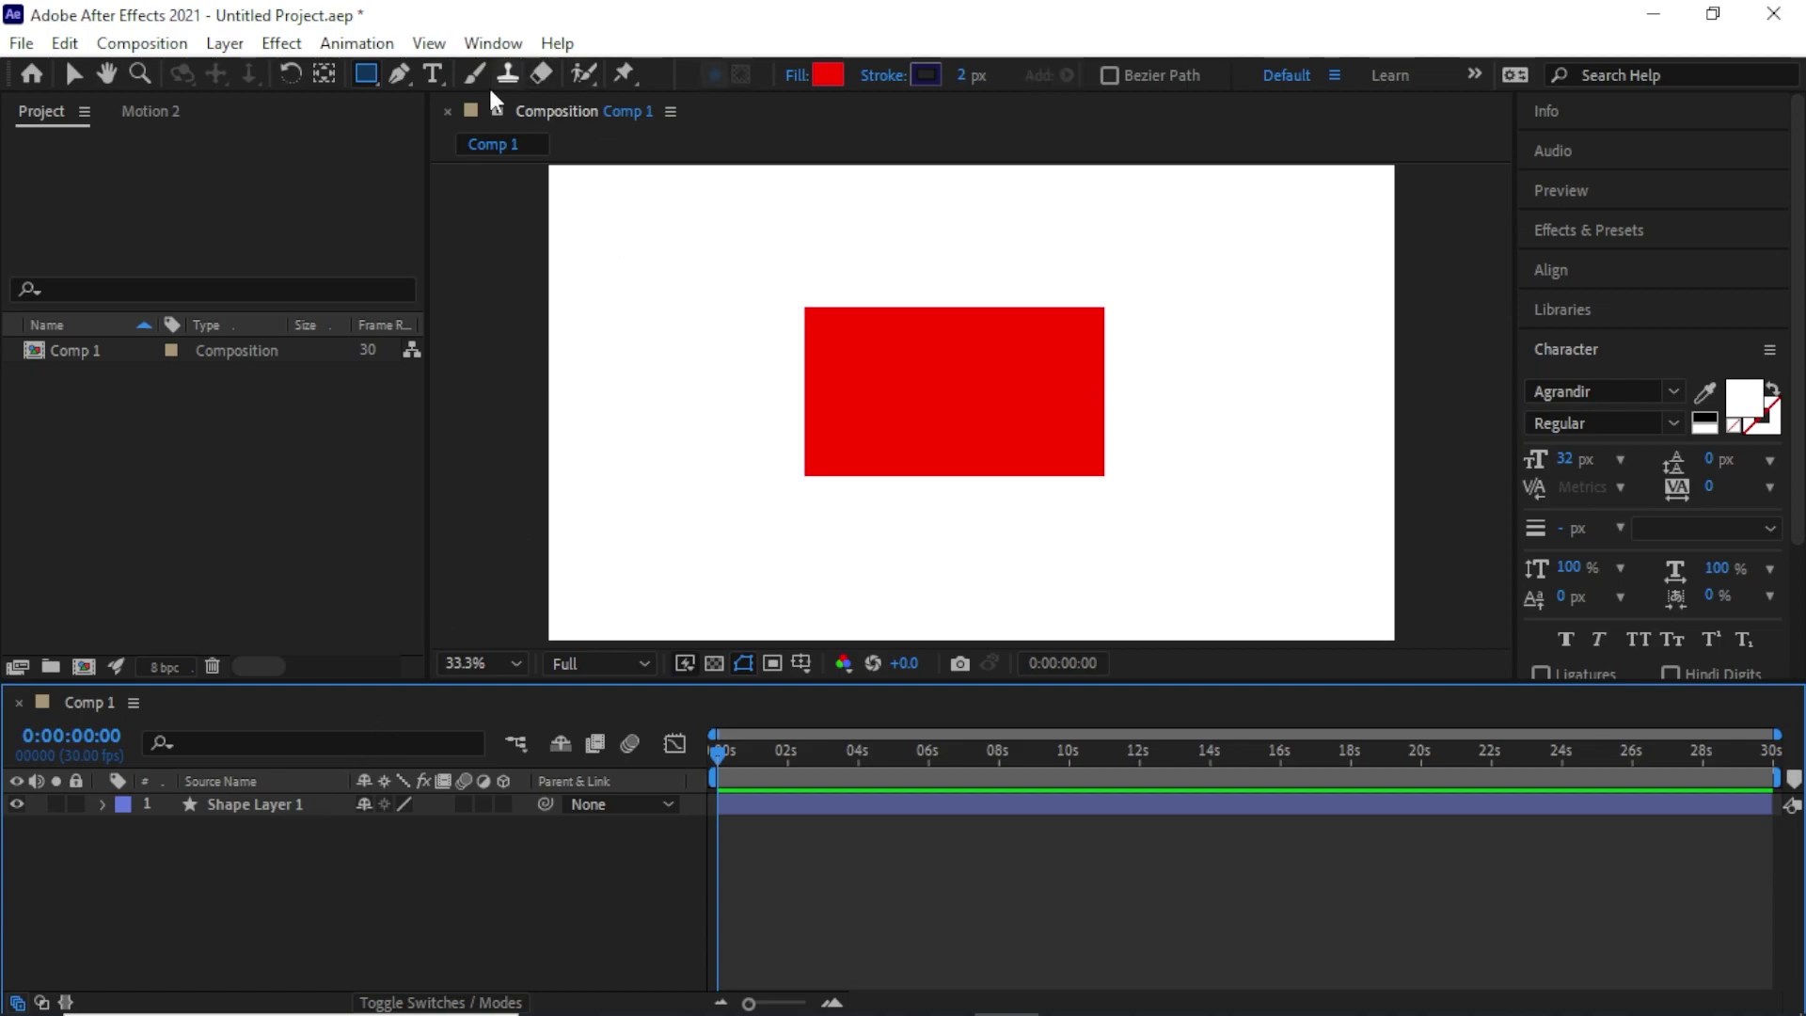
{"action": "left_click_drag", "start_coordinate": [627, 278], "coordinate": [765, 498]}
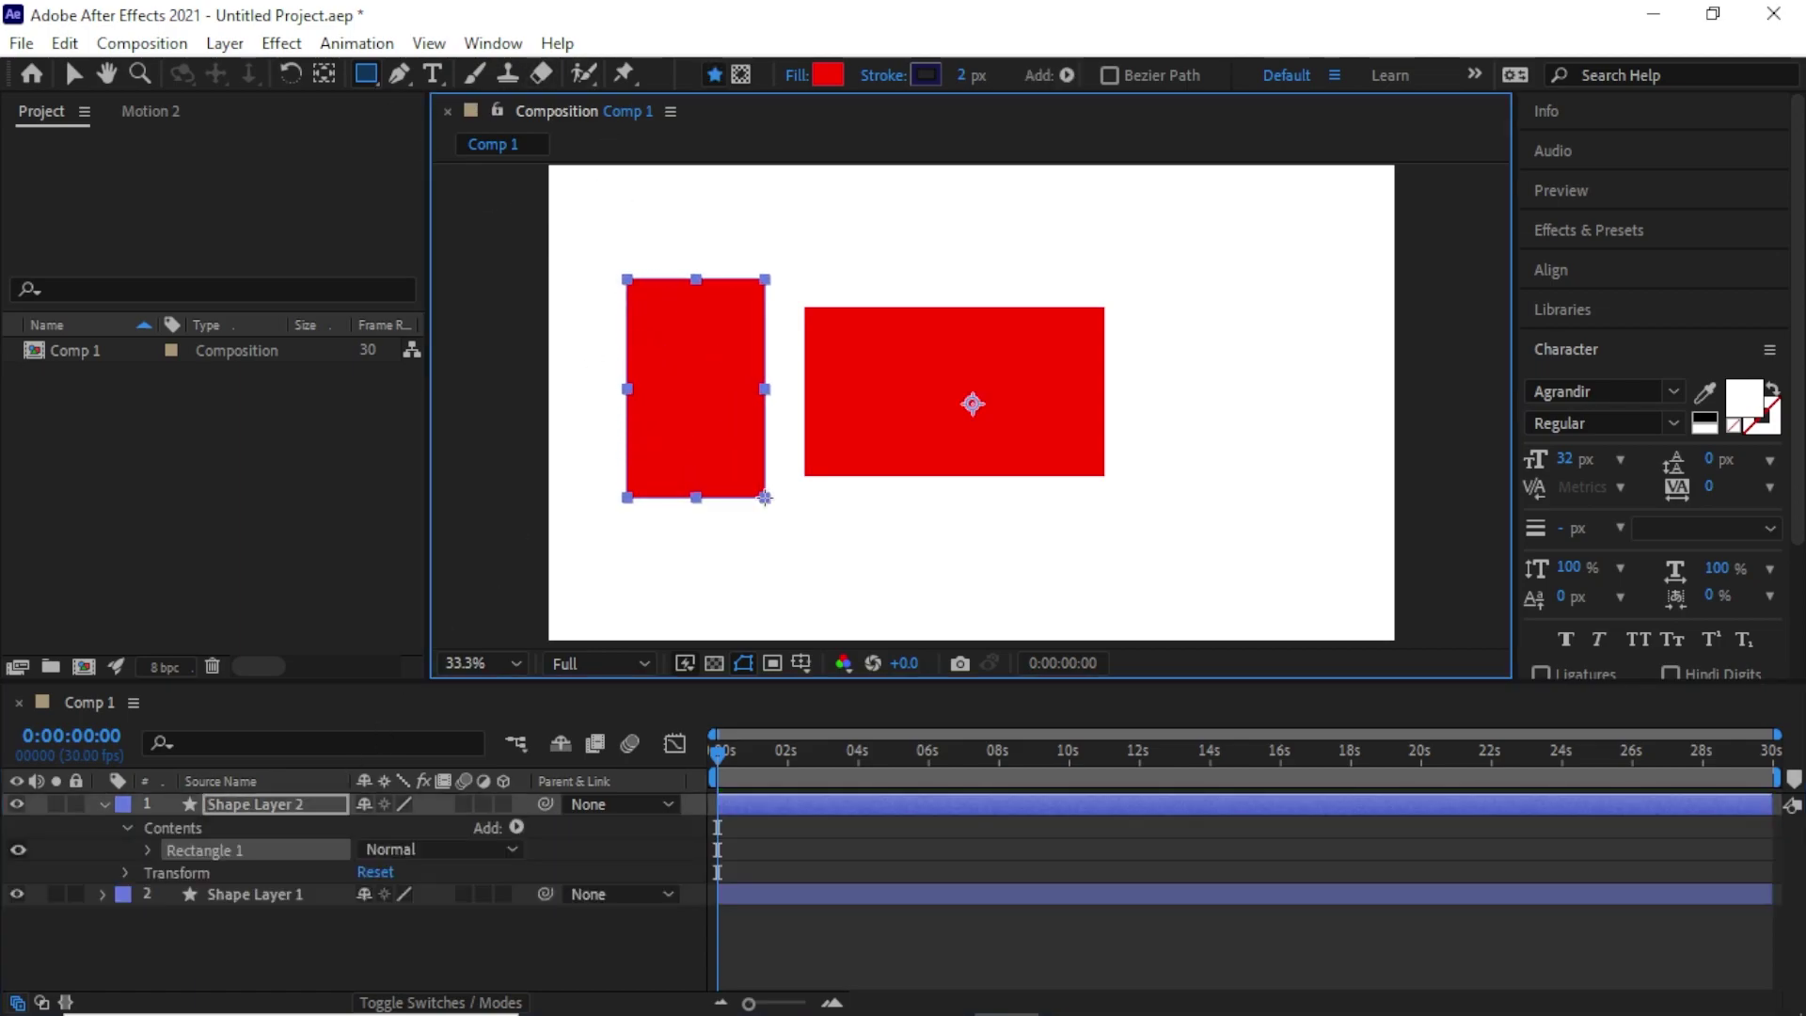
{"action": "left_click", "coordinate": [247, 889]}
- Delete both shape layers, Shape Layer 2 and Shape Layer 1, from the composition
{"action": "left_click", "coordinate": [269, 807]}
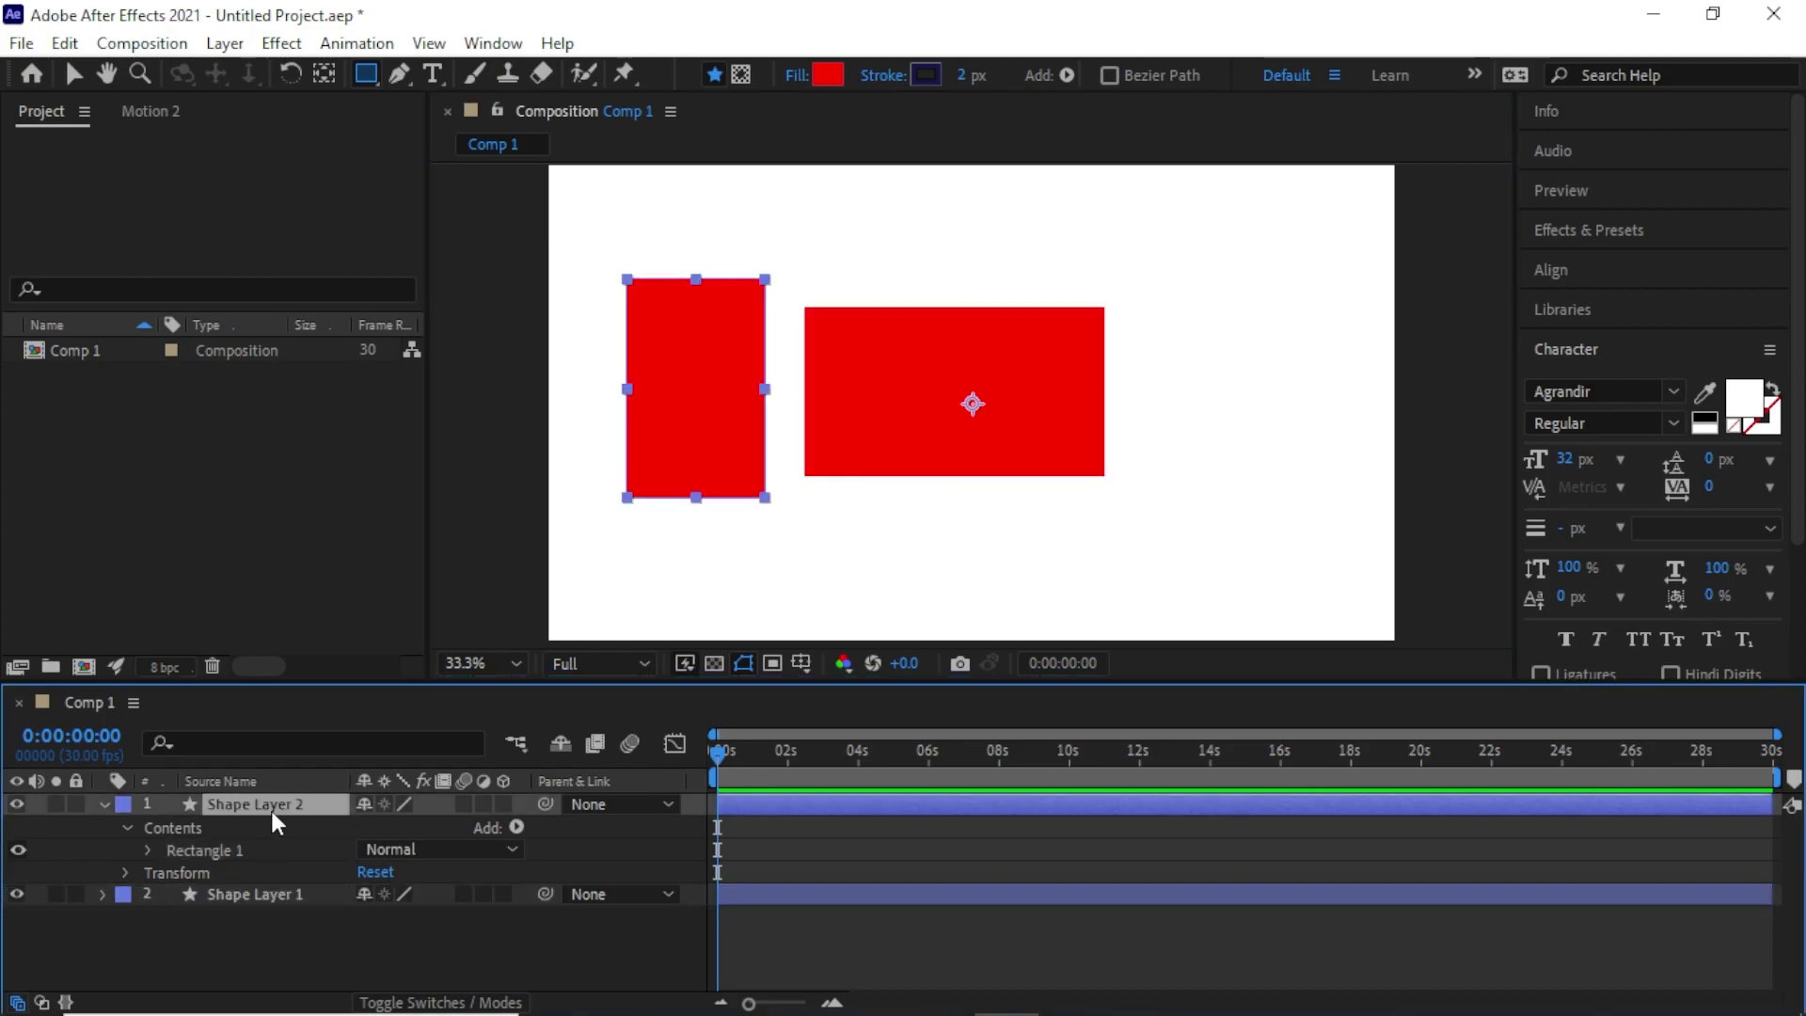
{"action": "key", "text": "Delete"}
{"action": "left_click", "coordinate": [245, 808]}
{"action": "key", "text": "Delete"}
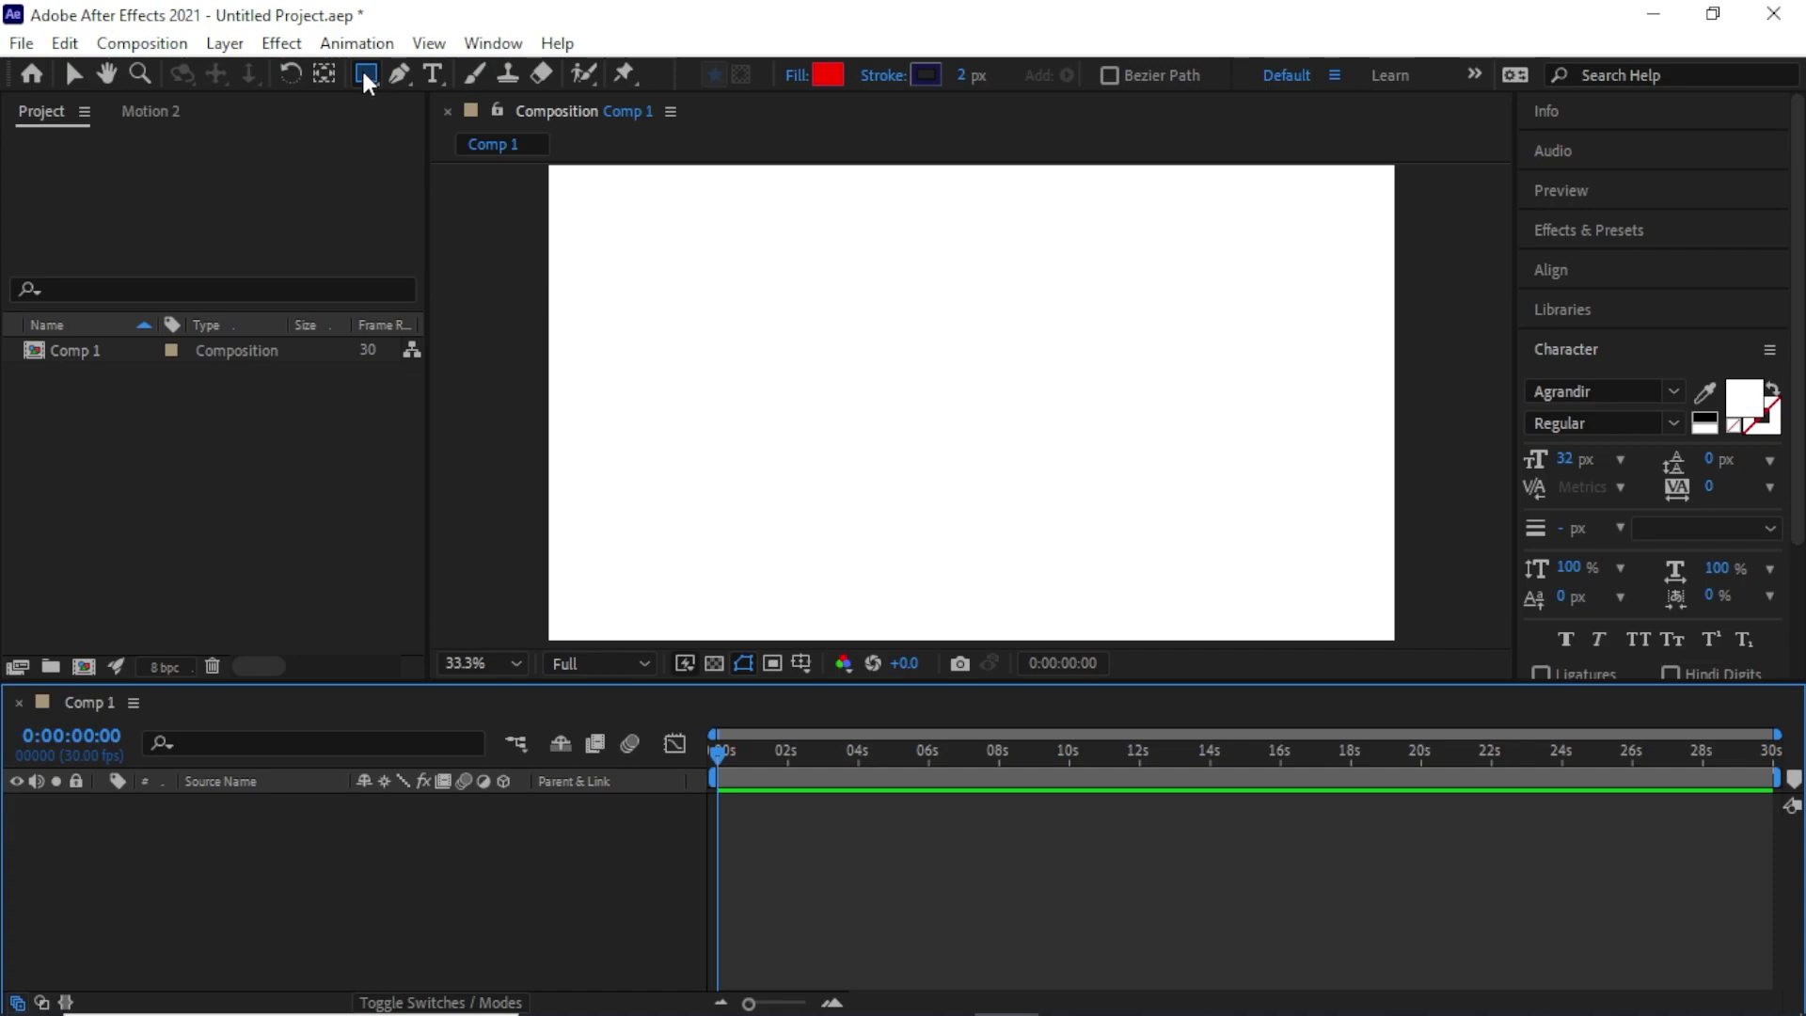
- Draw a rounded rectangle near the composition's centre on a new shape layer and delete the shape, keeping its layer
{"action": "left_click", "coordinate": [365, 72]}
{"action": "left_click", "coordinate": [426, 102]}
{"action": "left_click_drag", "start_coordinate": [847, 319], "coordinate": [1021, 488]}
{"action": "key", "text": "Delete"}
- Draw a wavy freeform curved shape with the Pen tool in the middle of the composition and delete it
{"action": "left_click", "coordinate": [359, 70]}
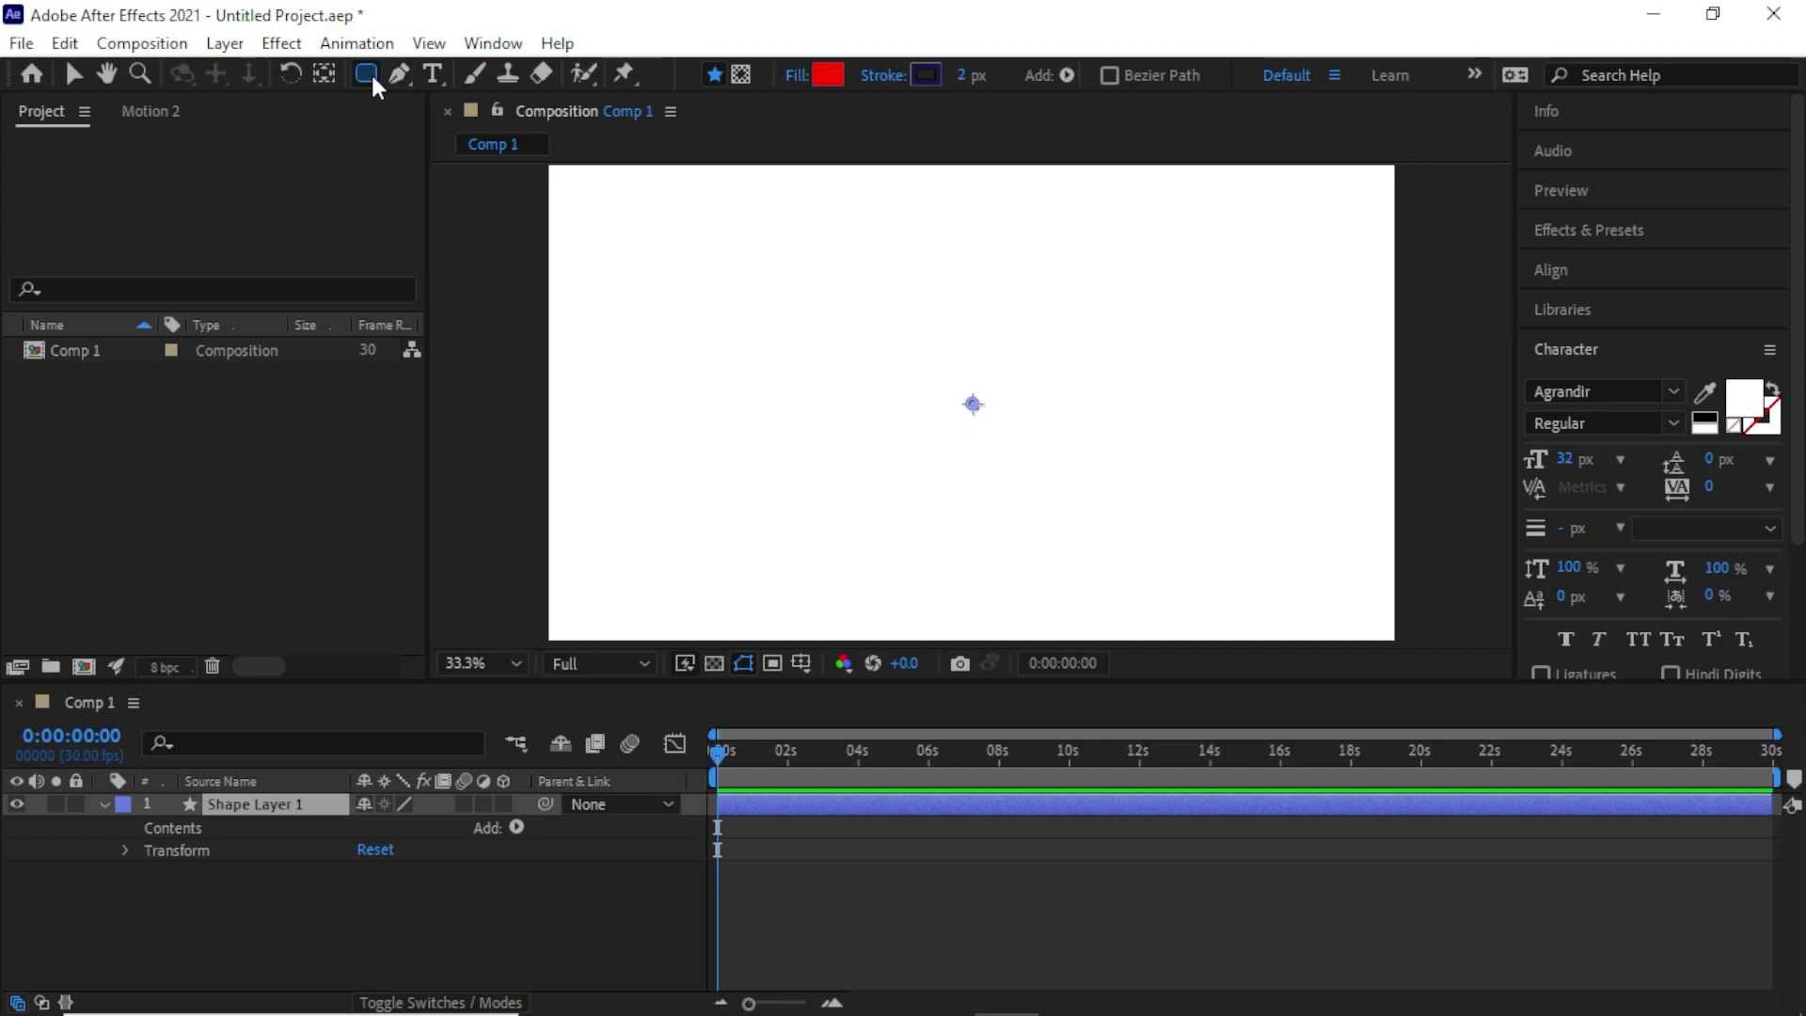
{"action": "left_click", "coordinate": [399, 73]}
{"action": "left_click", "coordinate": [808, 355]}
{"action": "mouse_move", "coordinate": [870, 309]}
{"action": "left_mouse_down"}
{"action": "mouse_move", "coordinate": [968, 354]}
{"action": "mouse_move", "coordinate": [978, 300]}
{"action": "mouse_move", "coordinate": [1075, 315]}
{"action": "left_mouse_up"}
{"action": "left_click_drag", "start_coordinate": [1081, 377], "coordinate": [1042, 410]}
{"action": "left_click_drag", "start_coordinate": [874, 450], "coordinate": [1084, 509]}
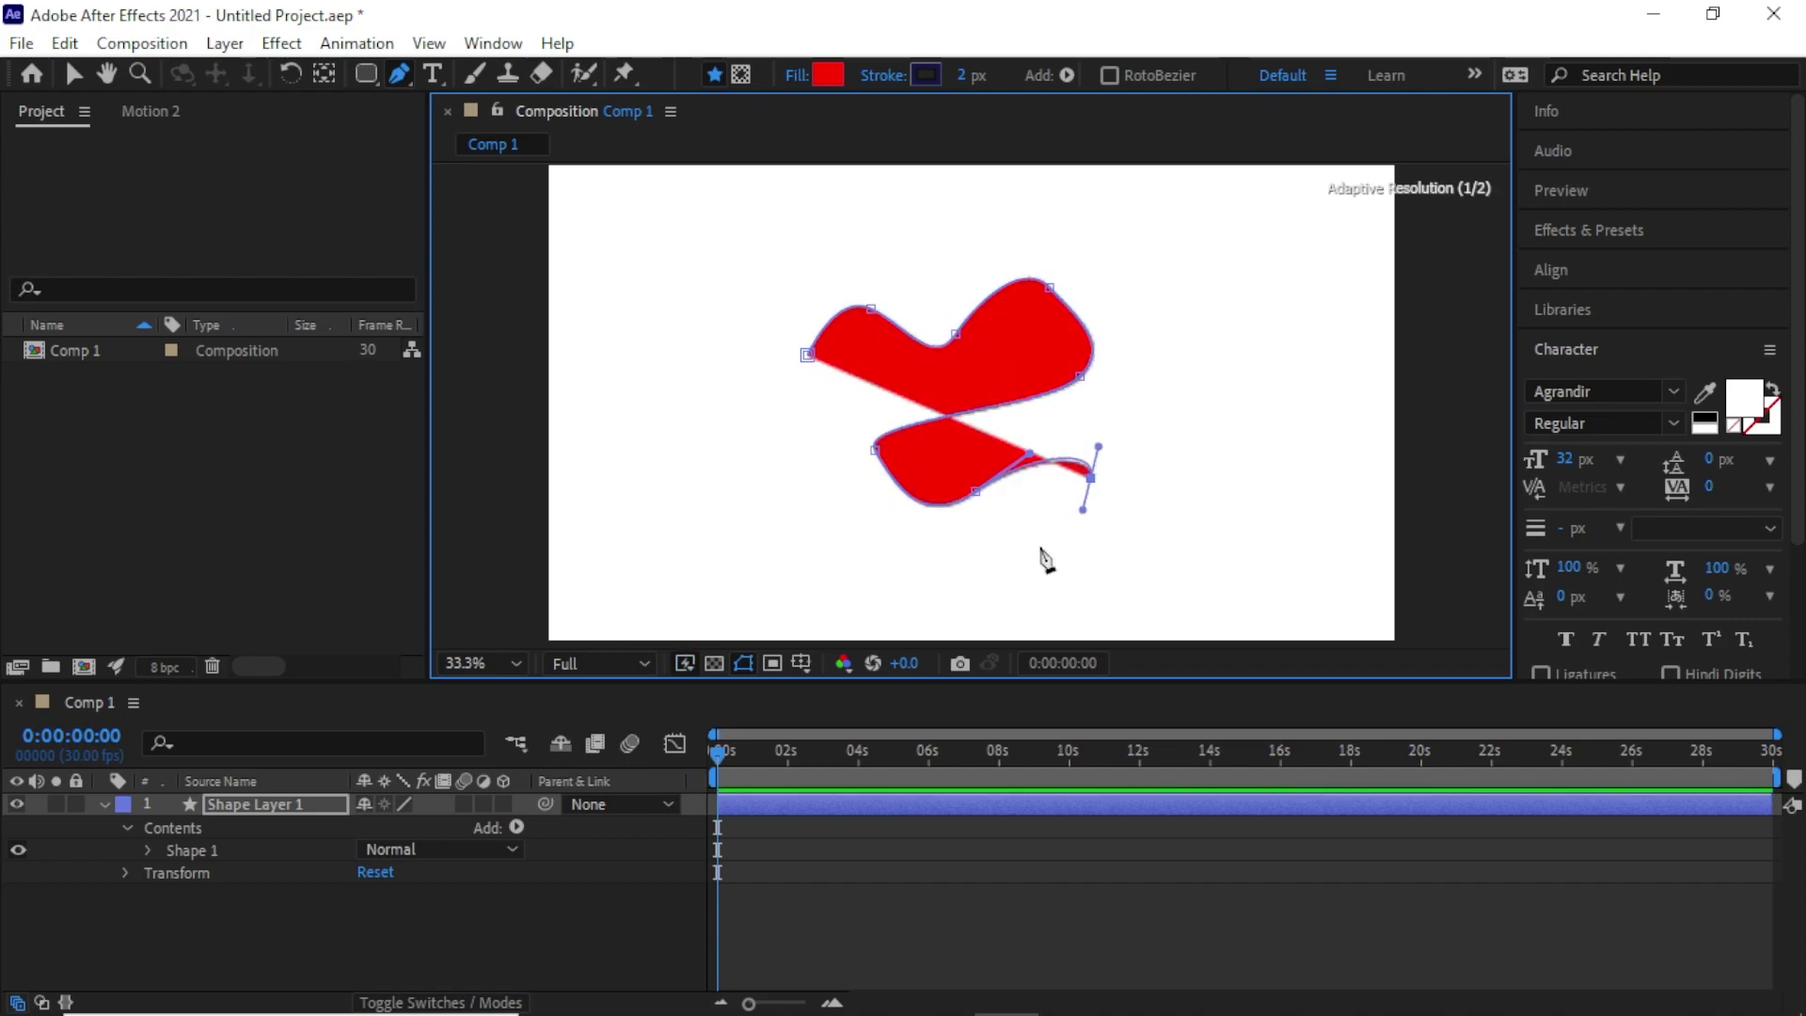
{"action": "key", "text": "Delete"}
{"action": "left_click", "coordinate": [369, 75]}
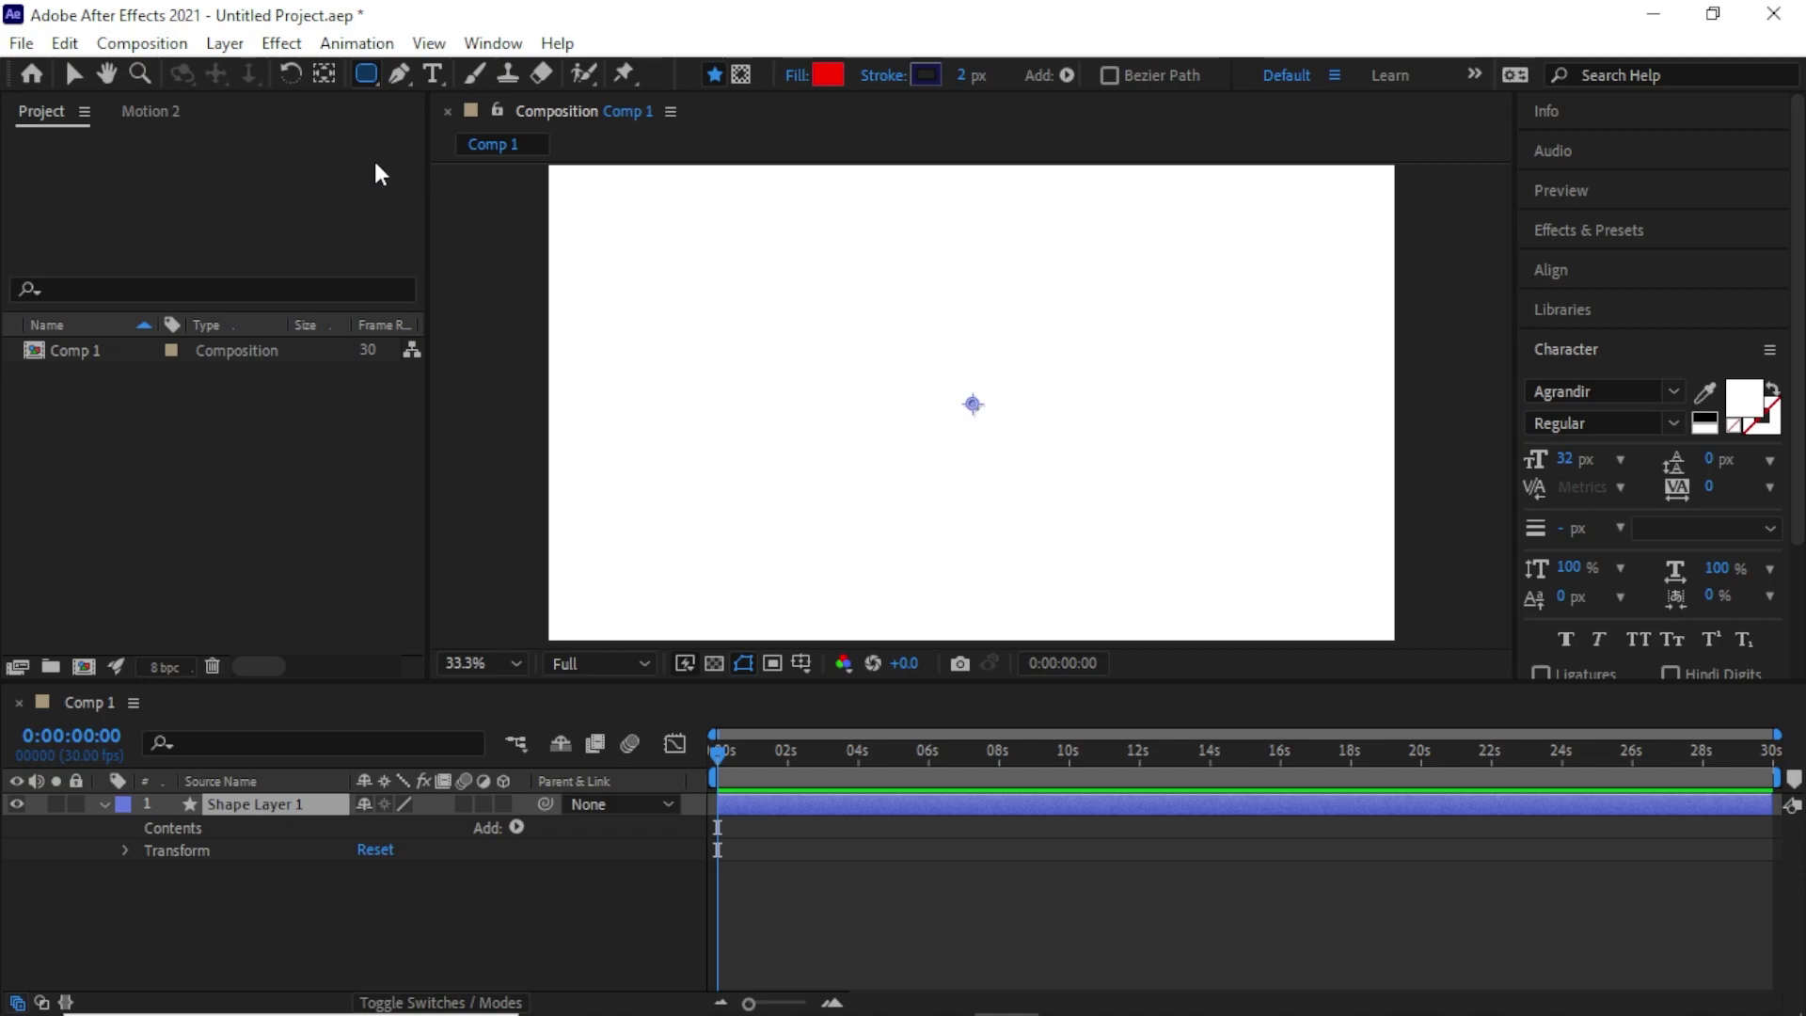
{"action": "left_click", "coordinate": [366, 74]}
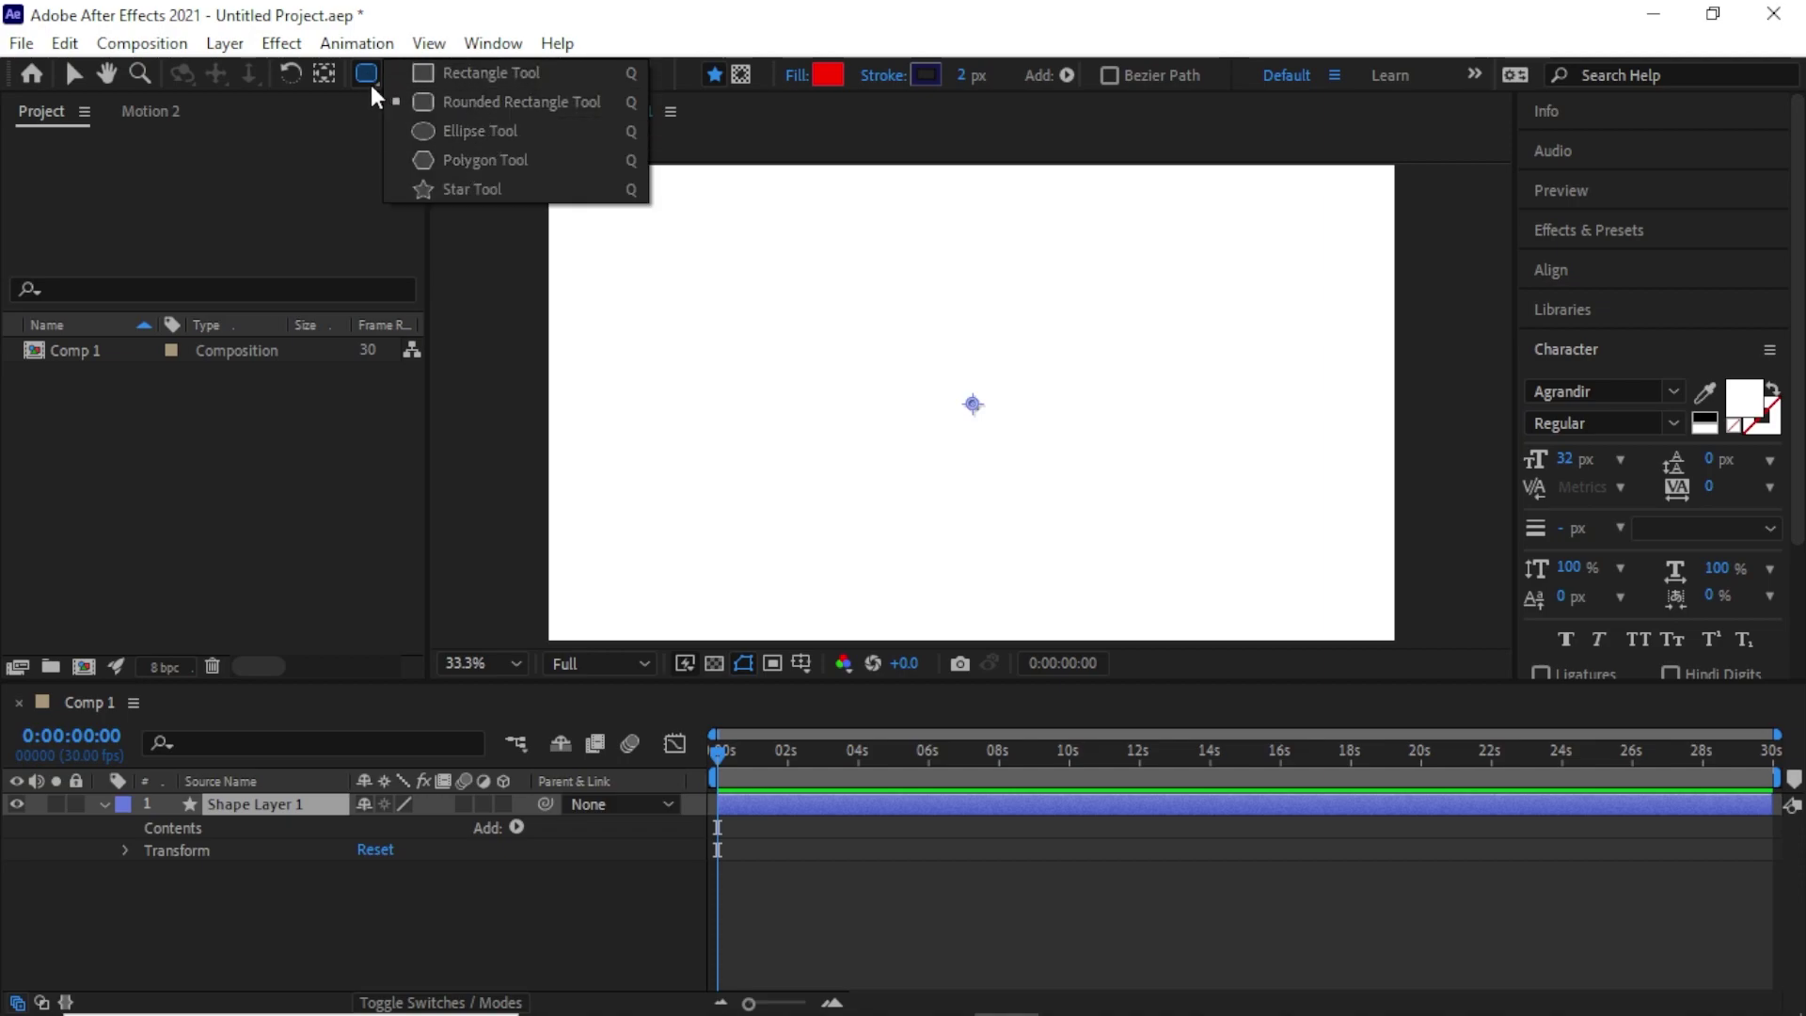
{"action": "left_click", "coordinate": [371, 85]}
{"action": "left_click", "coordinate": [369, 75]}
{"action": "left_click", "coordinate": [369, 76]}
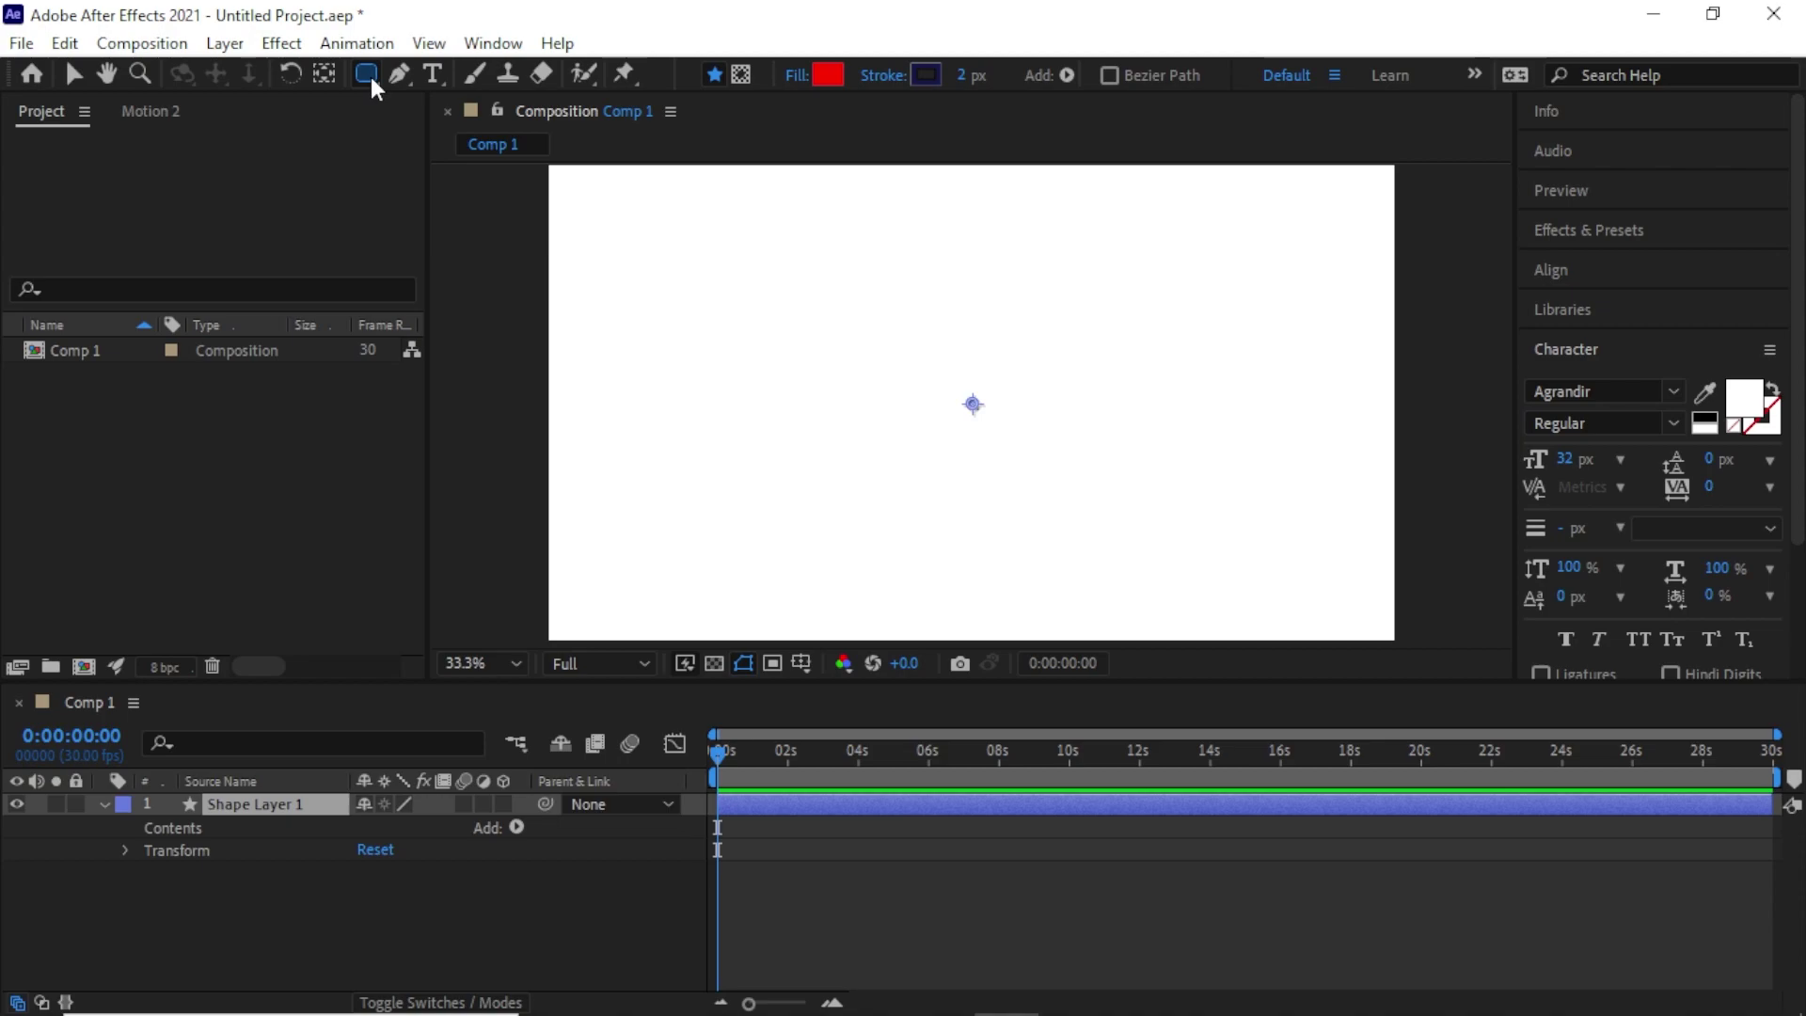
{"action": "left_click", "coordinate": [369, 66]}
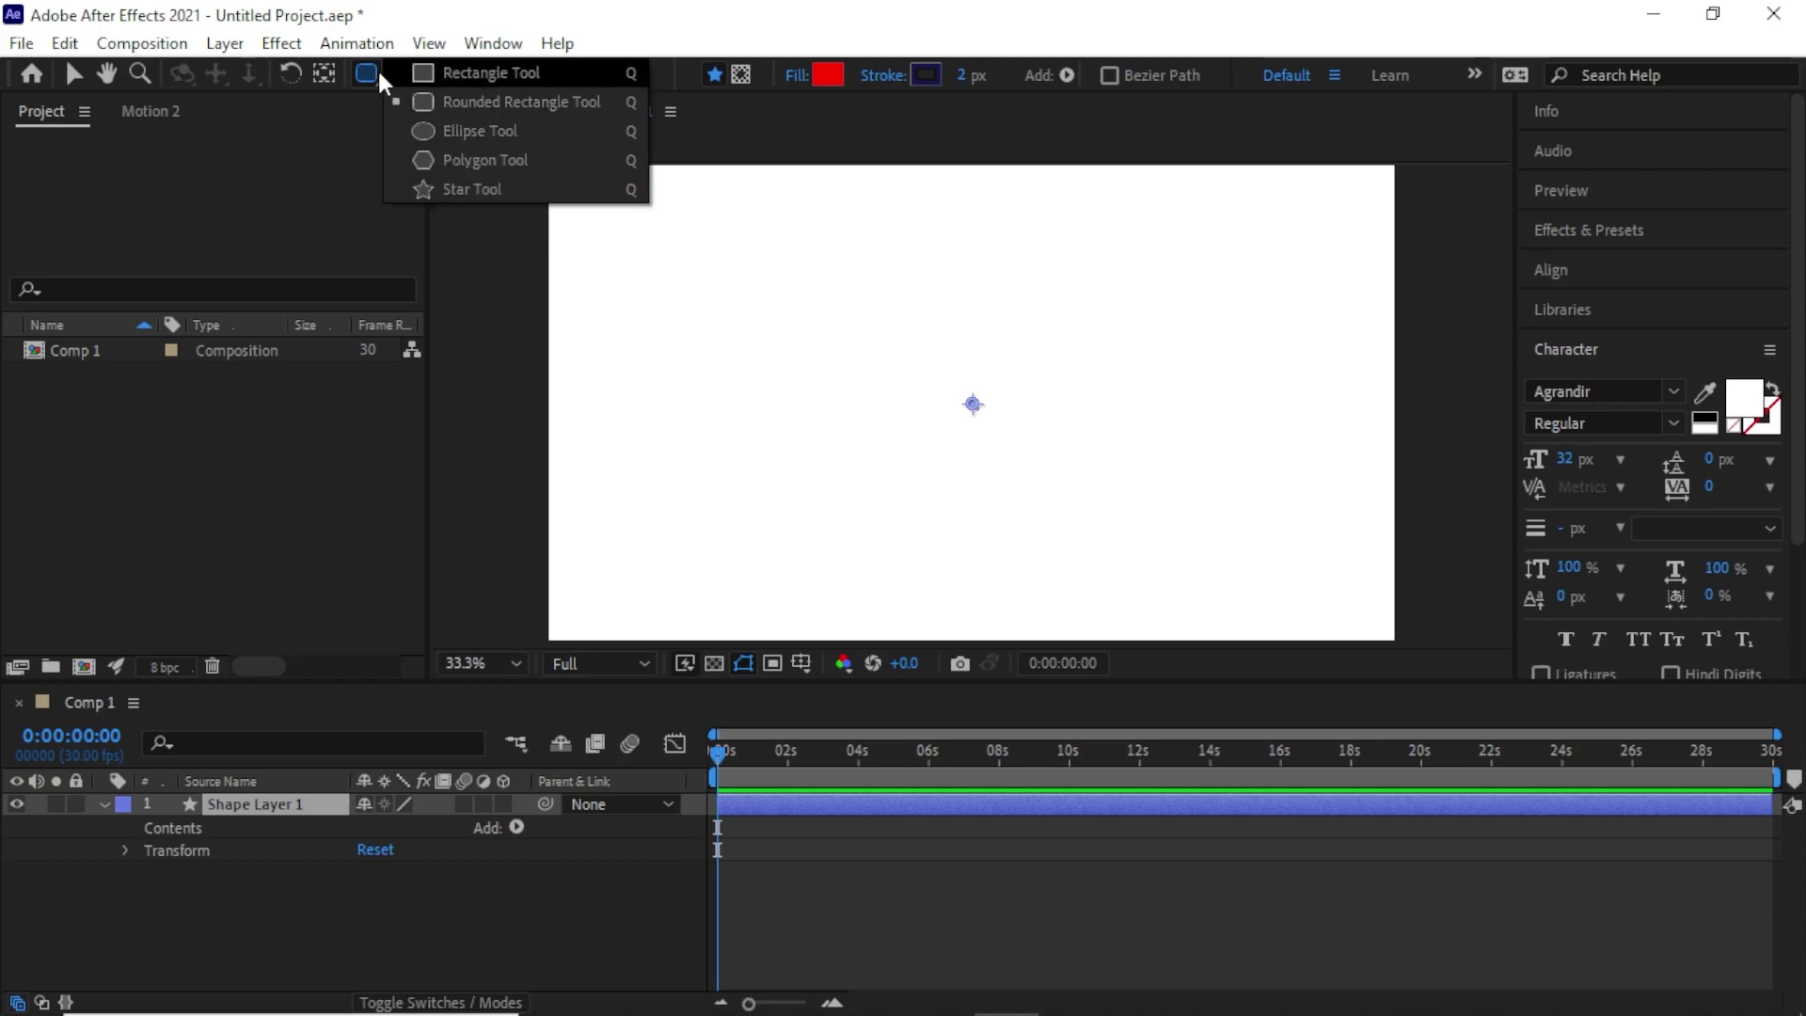
- Switch to the Selection tool and select Shape Layer 1 in the timeline
{"action": "left_click", "coordinate": [74, 74]}
{"action": "left_click", "coordinate": [280, 908]}
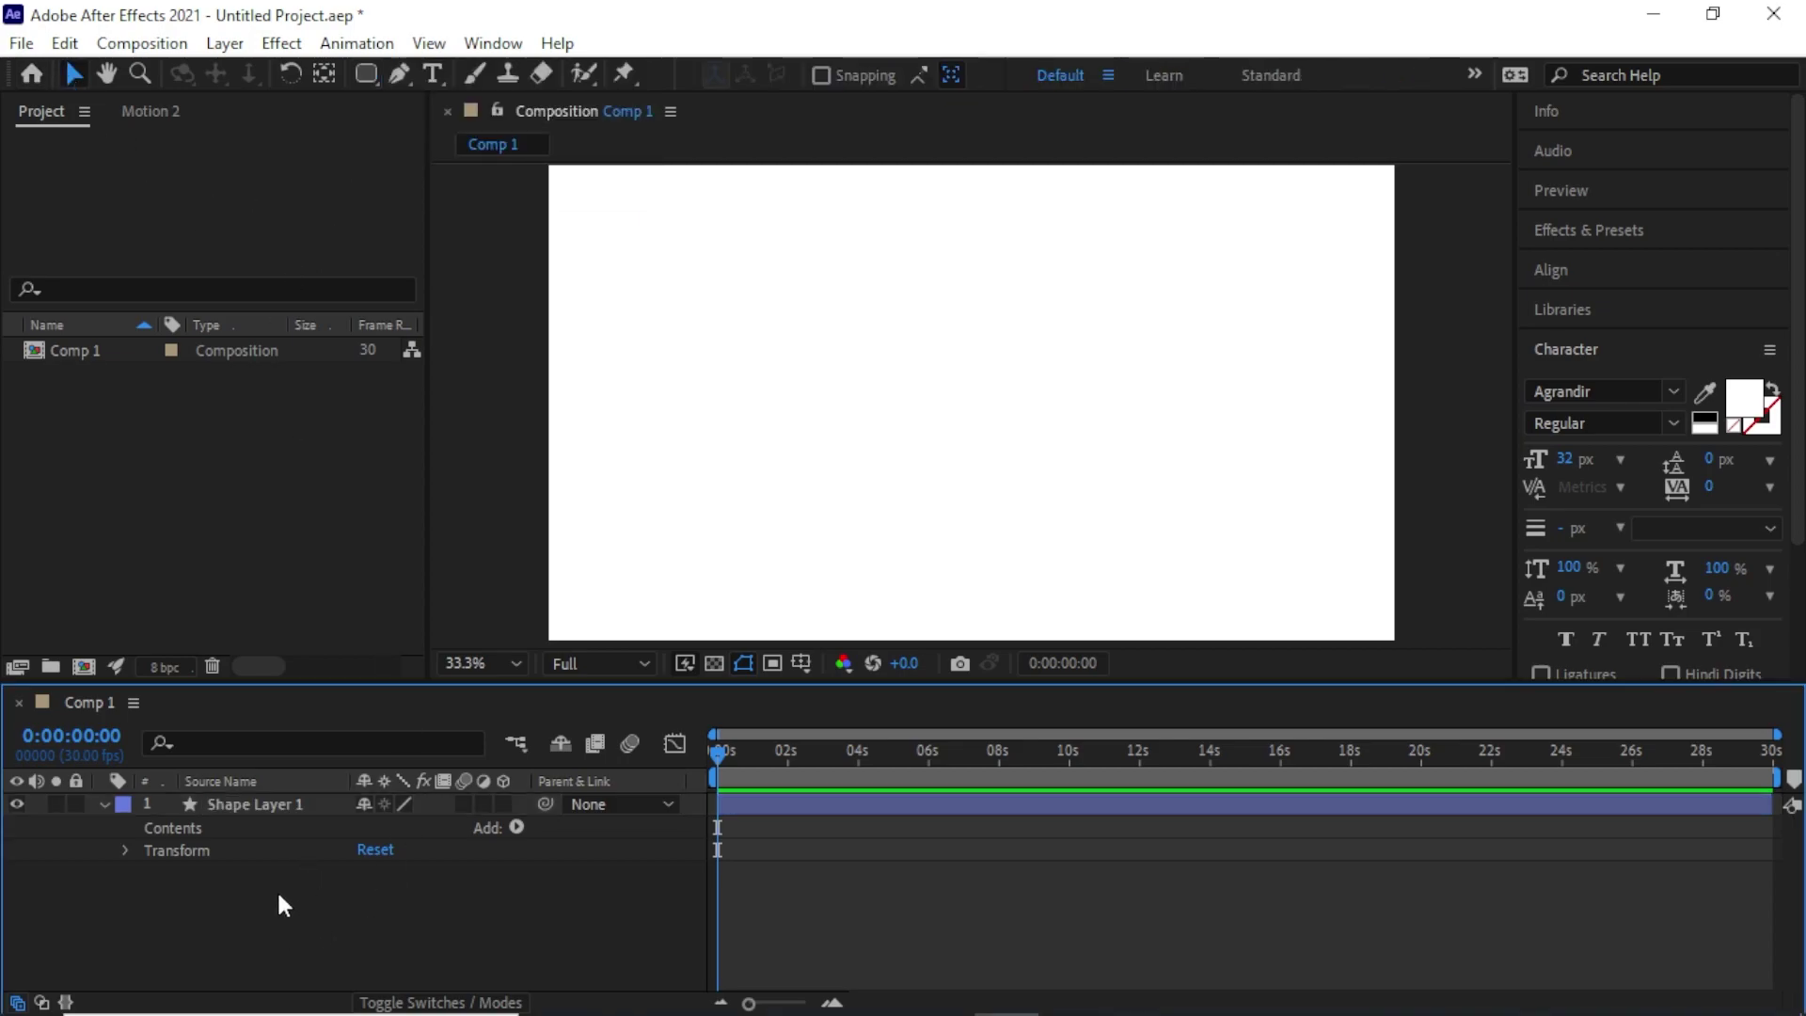
{"action": "left_click", "coordinate": [269, 807]}
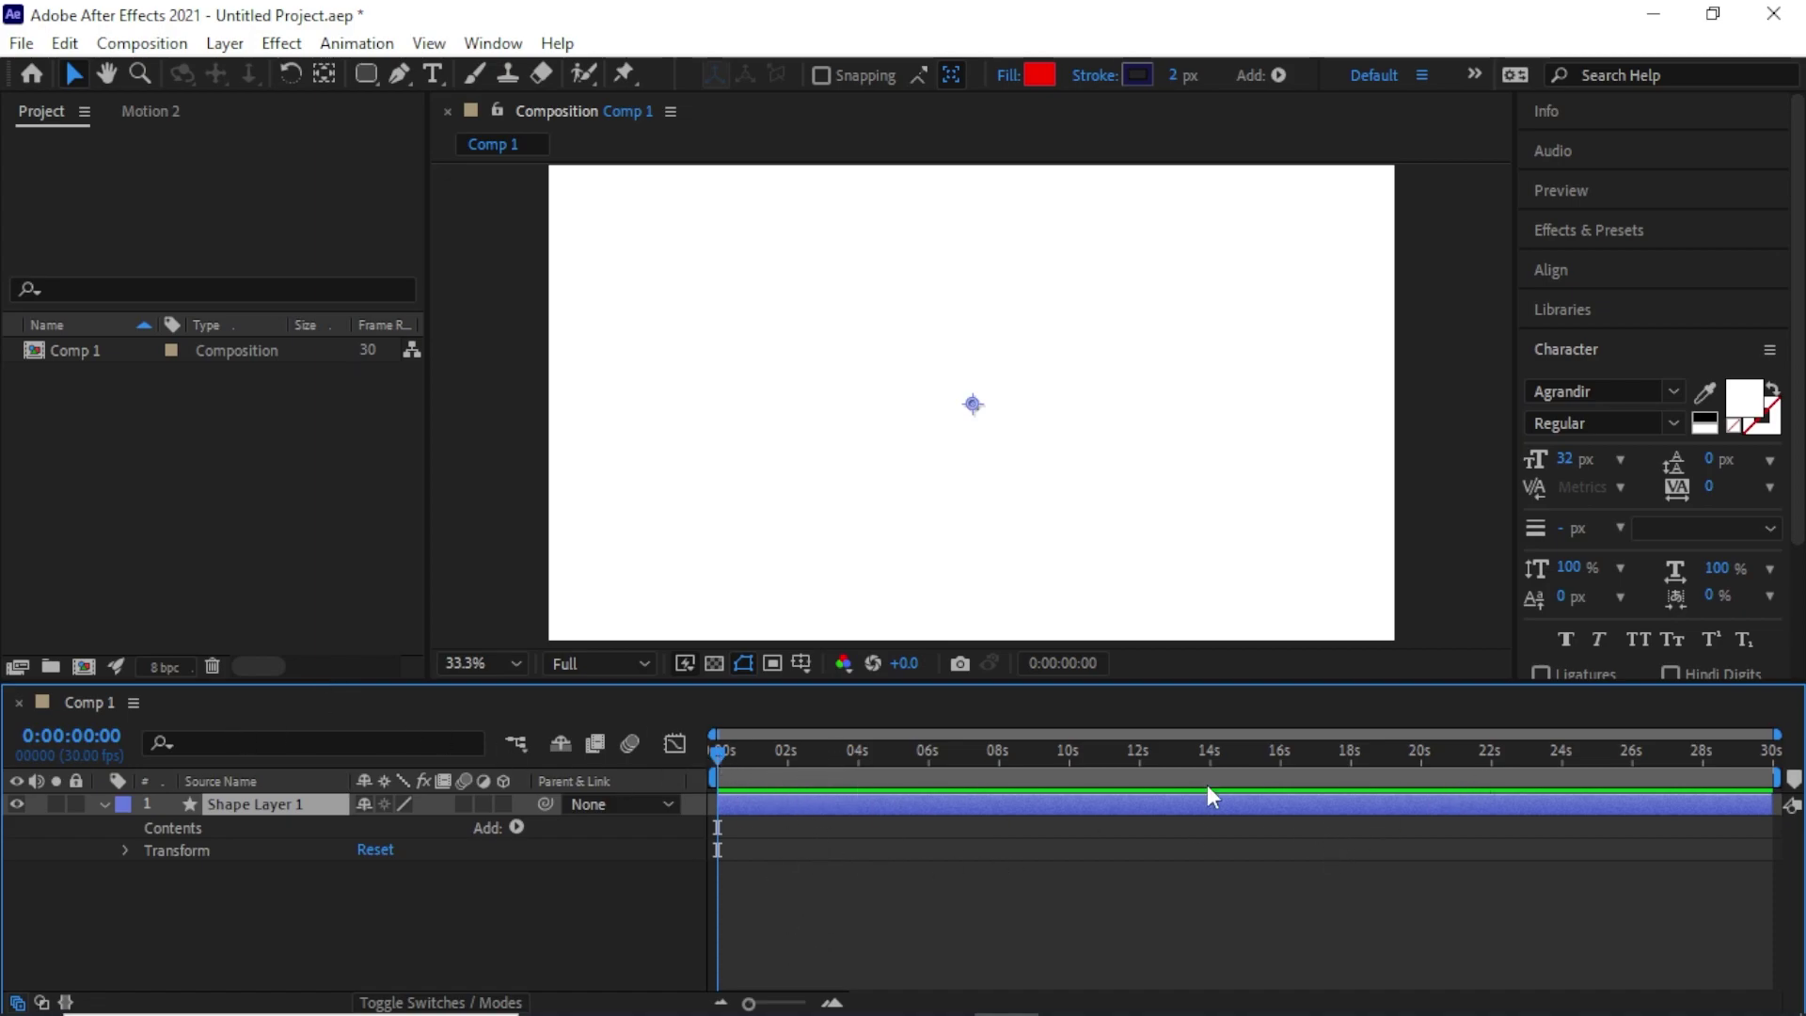
- Step the playhead through the timeline in two-second intervals up to about 18 seconds and return it to the start
{"action": "left_click_drag", "start_coordinate": [718, 757], "coordinate": [891, 779]}
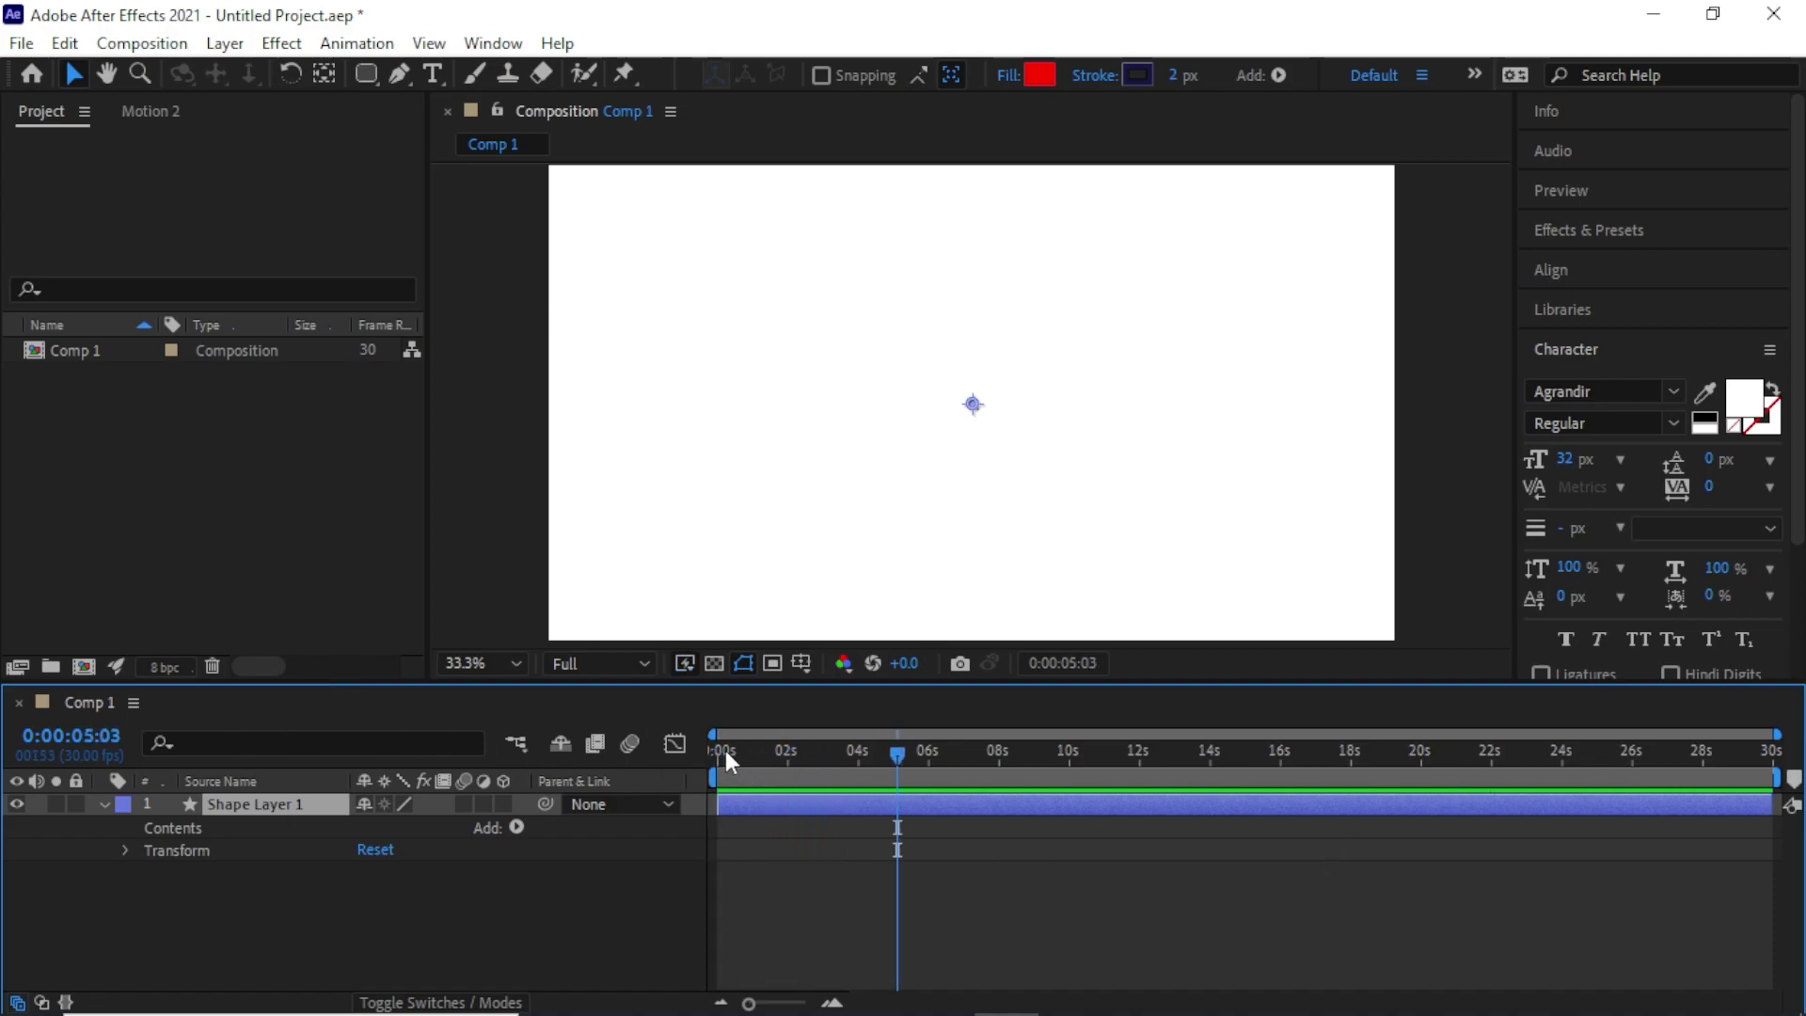
{"action": "left_click", "coordinate": [784, 752]}
{"action": "left_click", "coordinate": [858, 754]}
{"action": "left_click", "coordinate": [926, 757]}
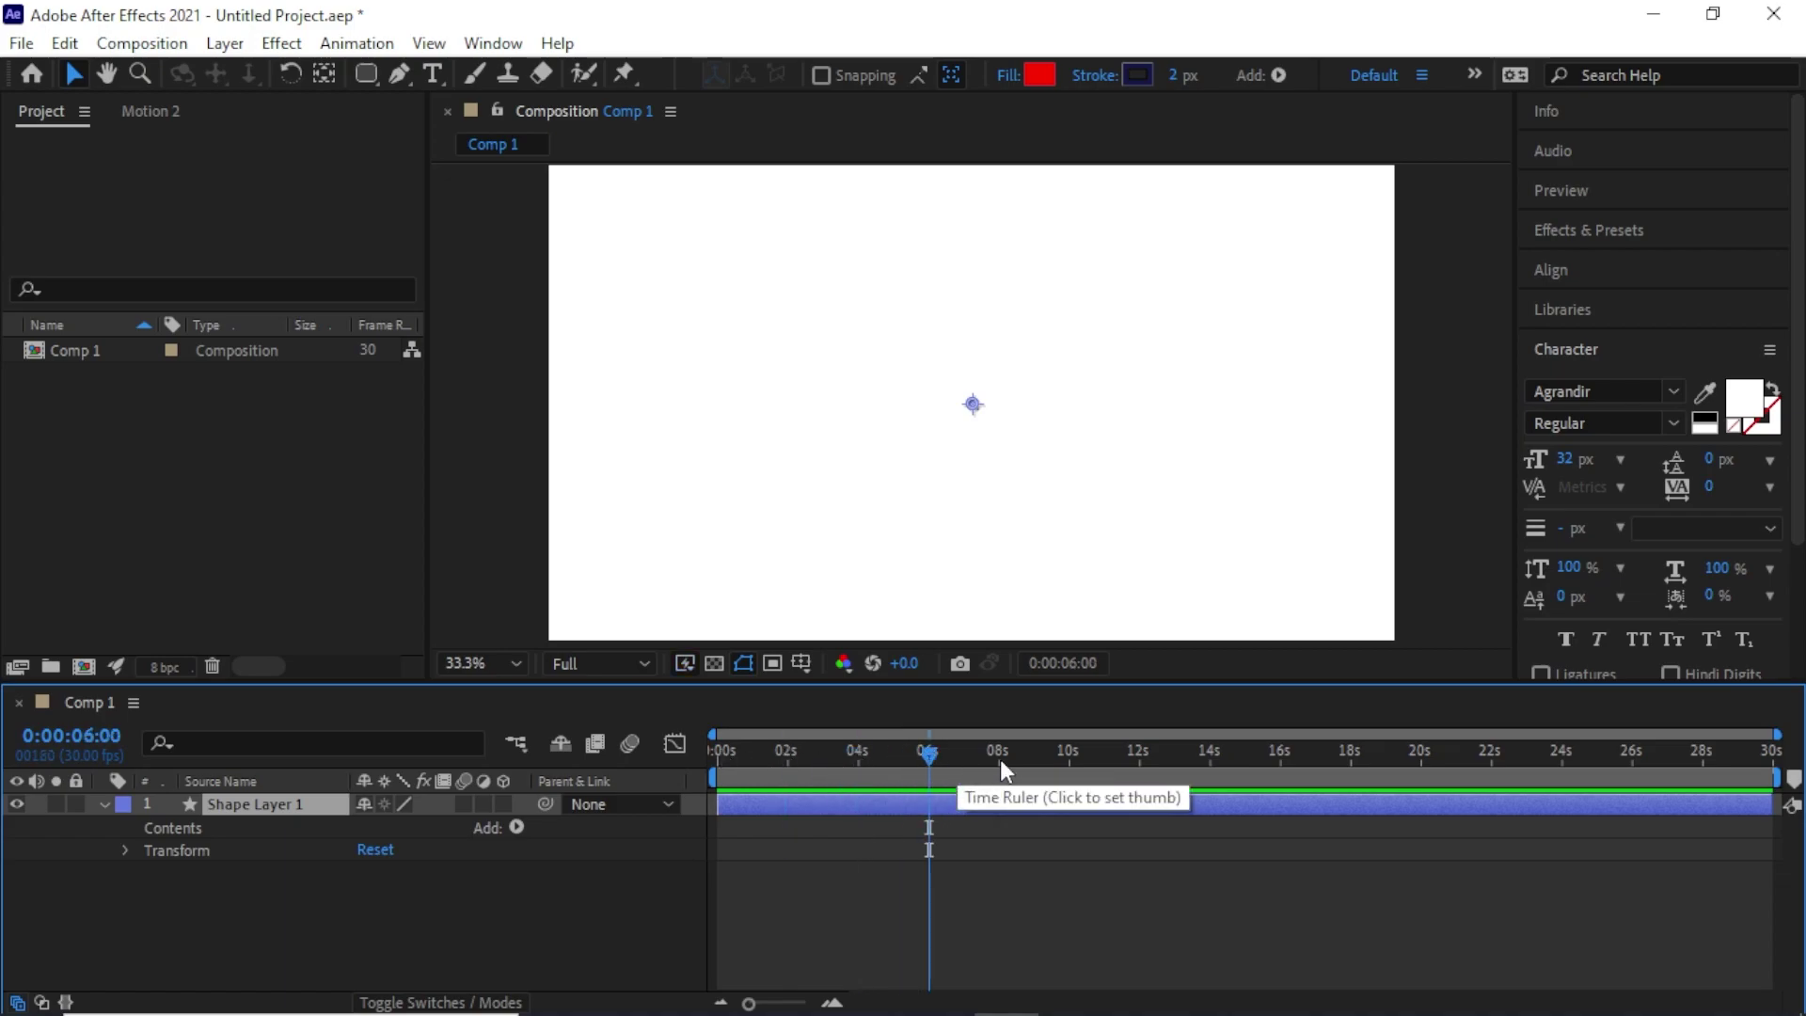
{"action": "left_click", "coordinate": [997, 757]}
{"action": "left_click", "coordinate": [1069, 755]}
{"action": "left_click", "coordinate": [1140, 754]}
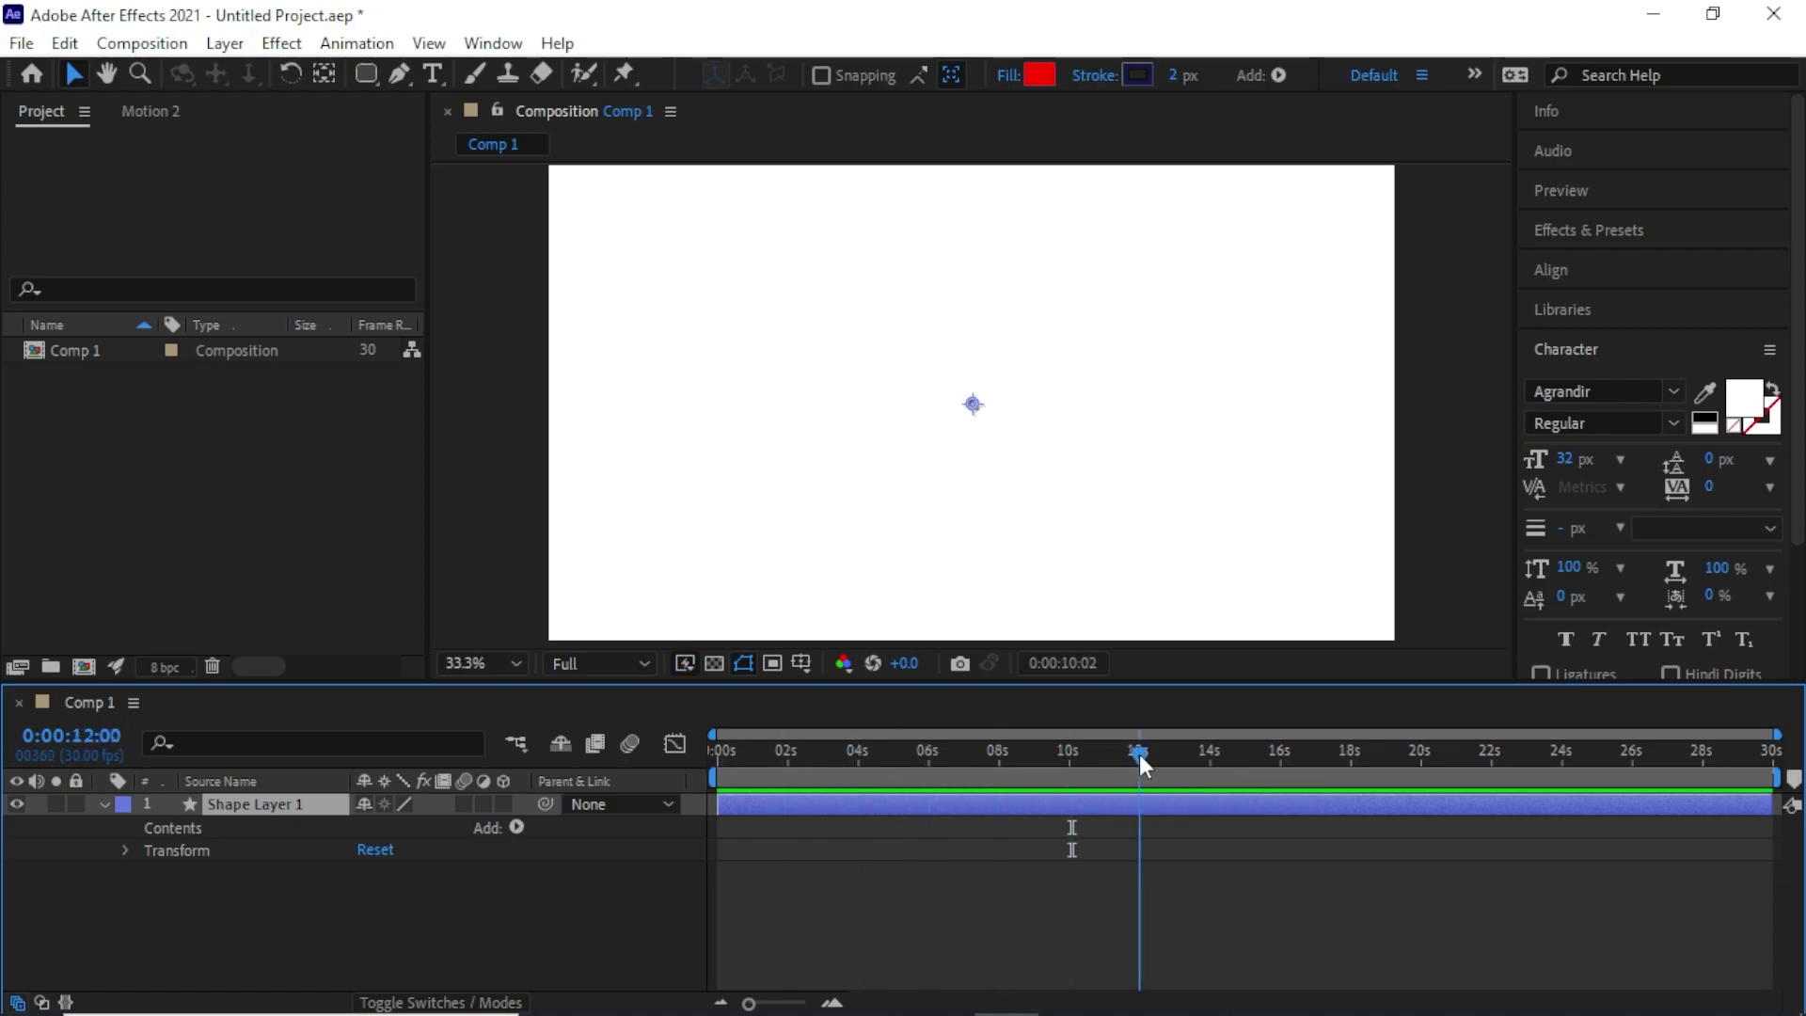
{"action": "left_click", "coordinate": [1208, 755]}
{"action": "left_click", "coordinate": [1278, 764]}
{"action": "left_click_drag", "start_coordinate": [1356, 765], "coordinate": [565, 770]}
- Preview the composition from the start, stop playback, and bring the playhead back to the beginning after checking the two-second mark
{"action": "key", "text": "space"}
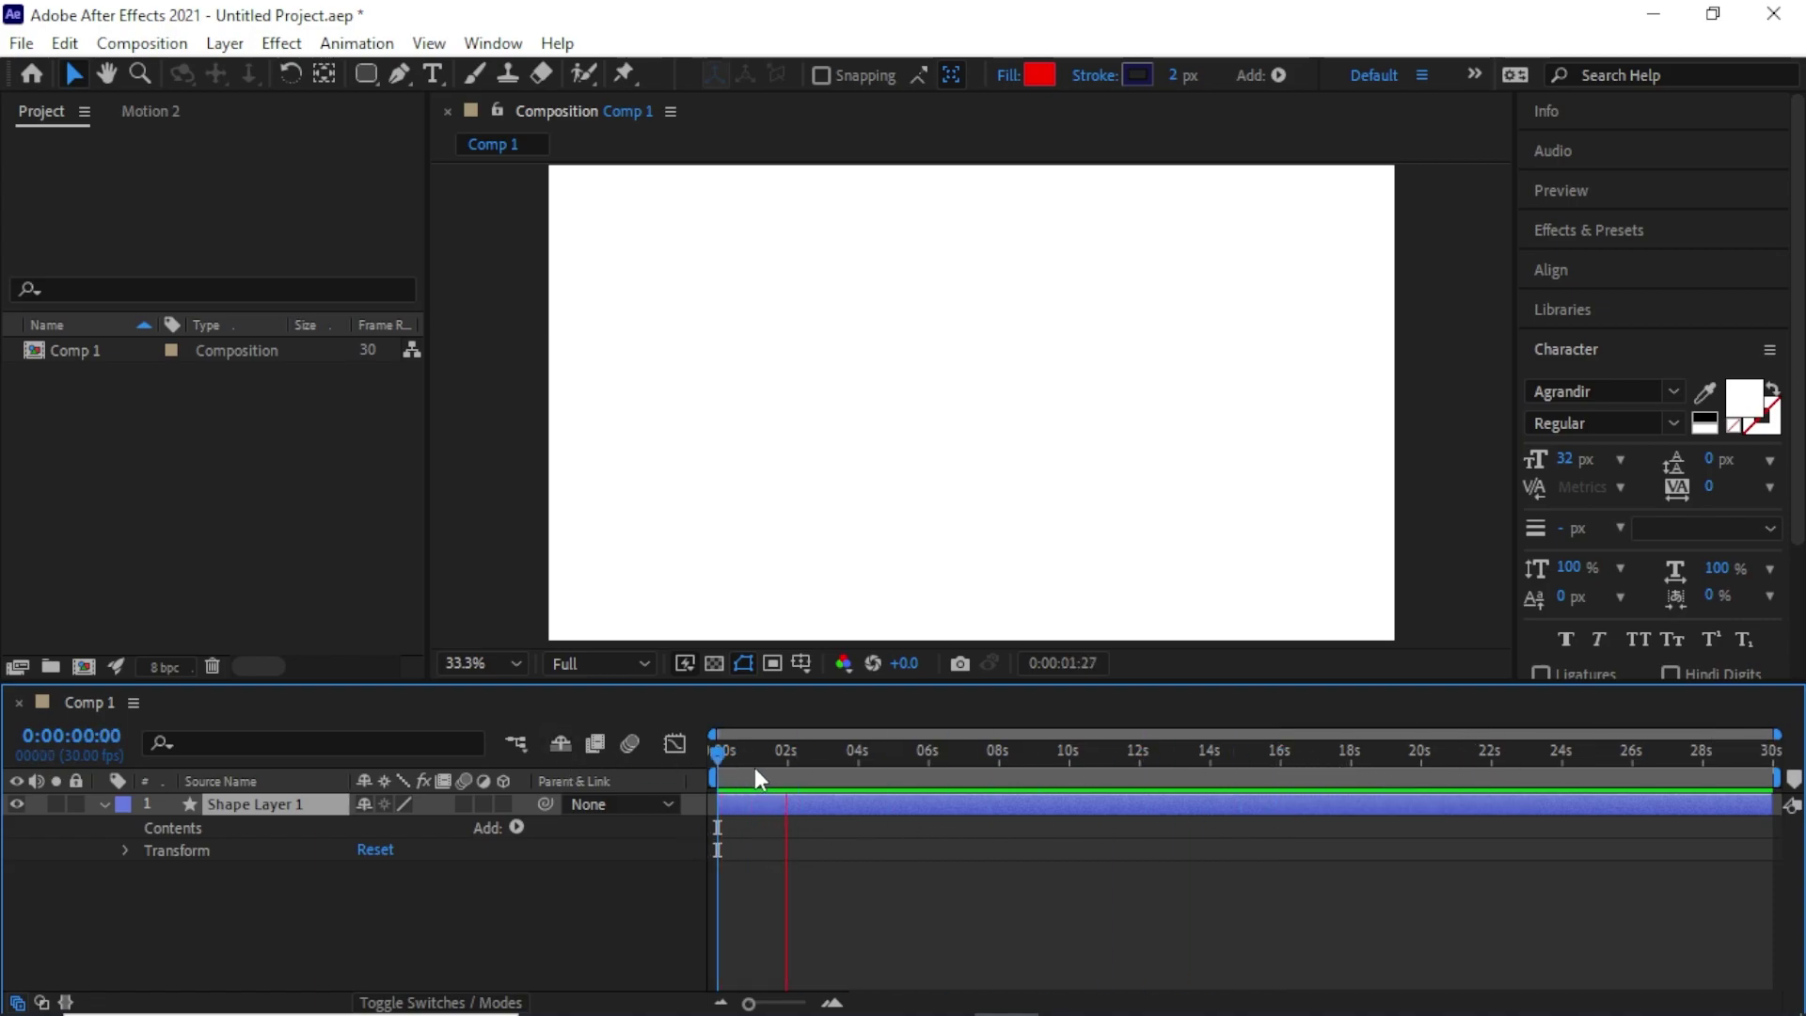
{"action": "key", "text": "space"}
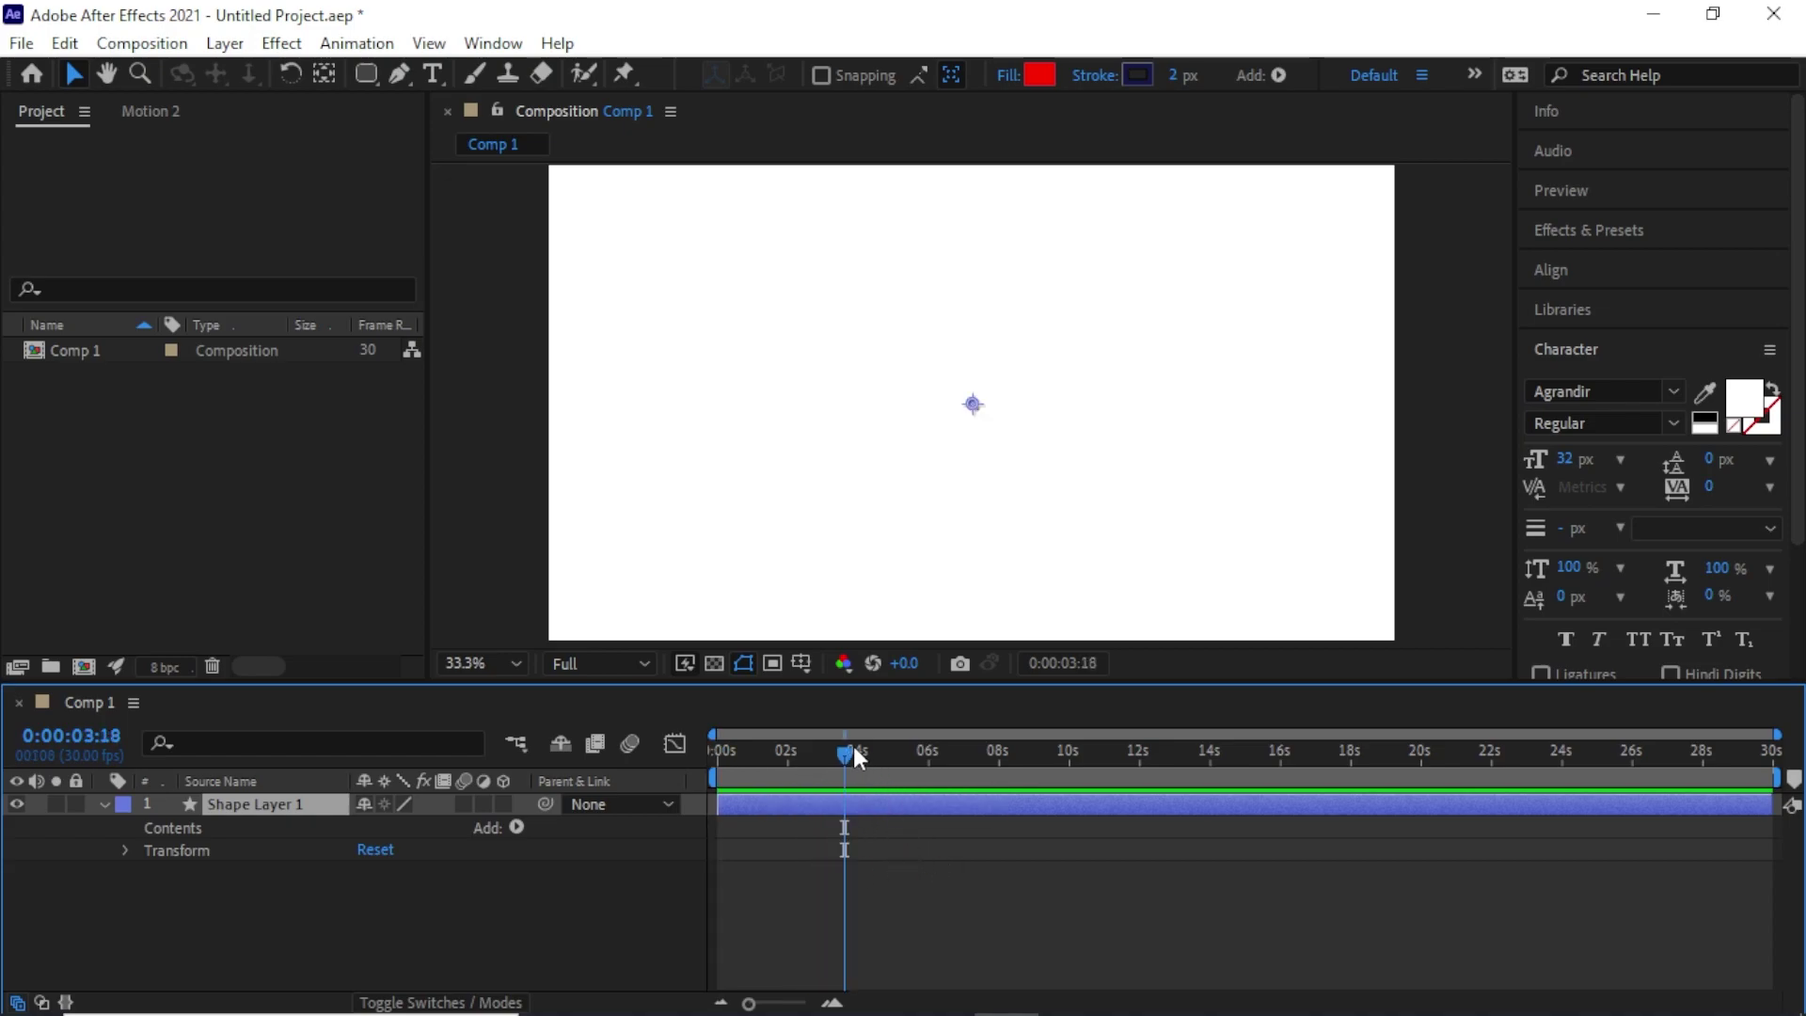
{"action": "left_click", "coordinate": [787, 752]}
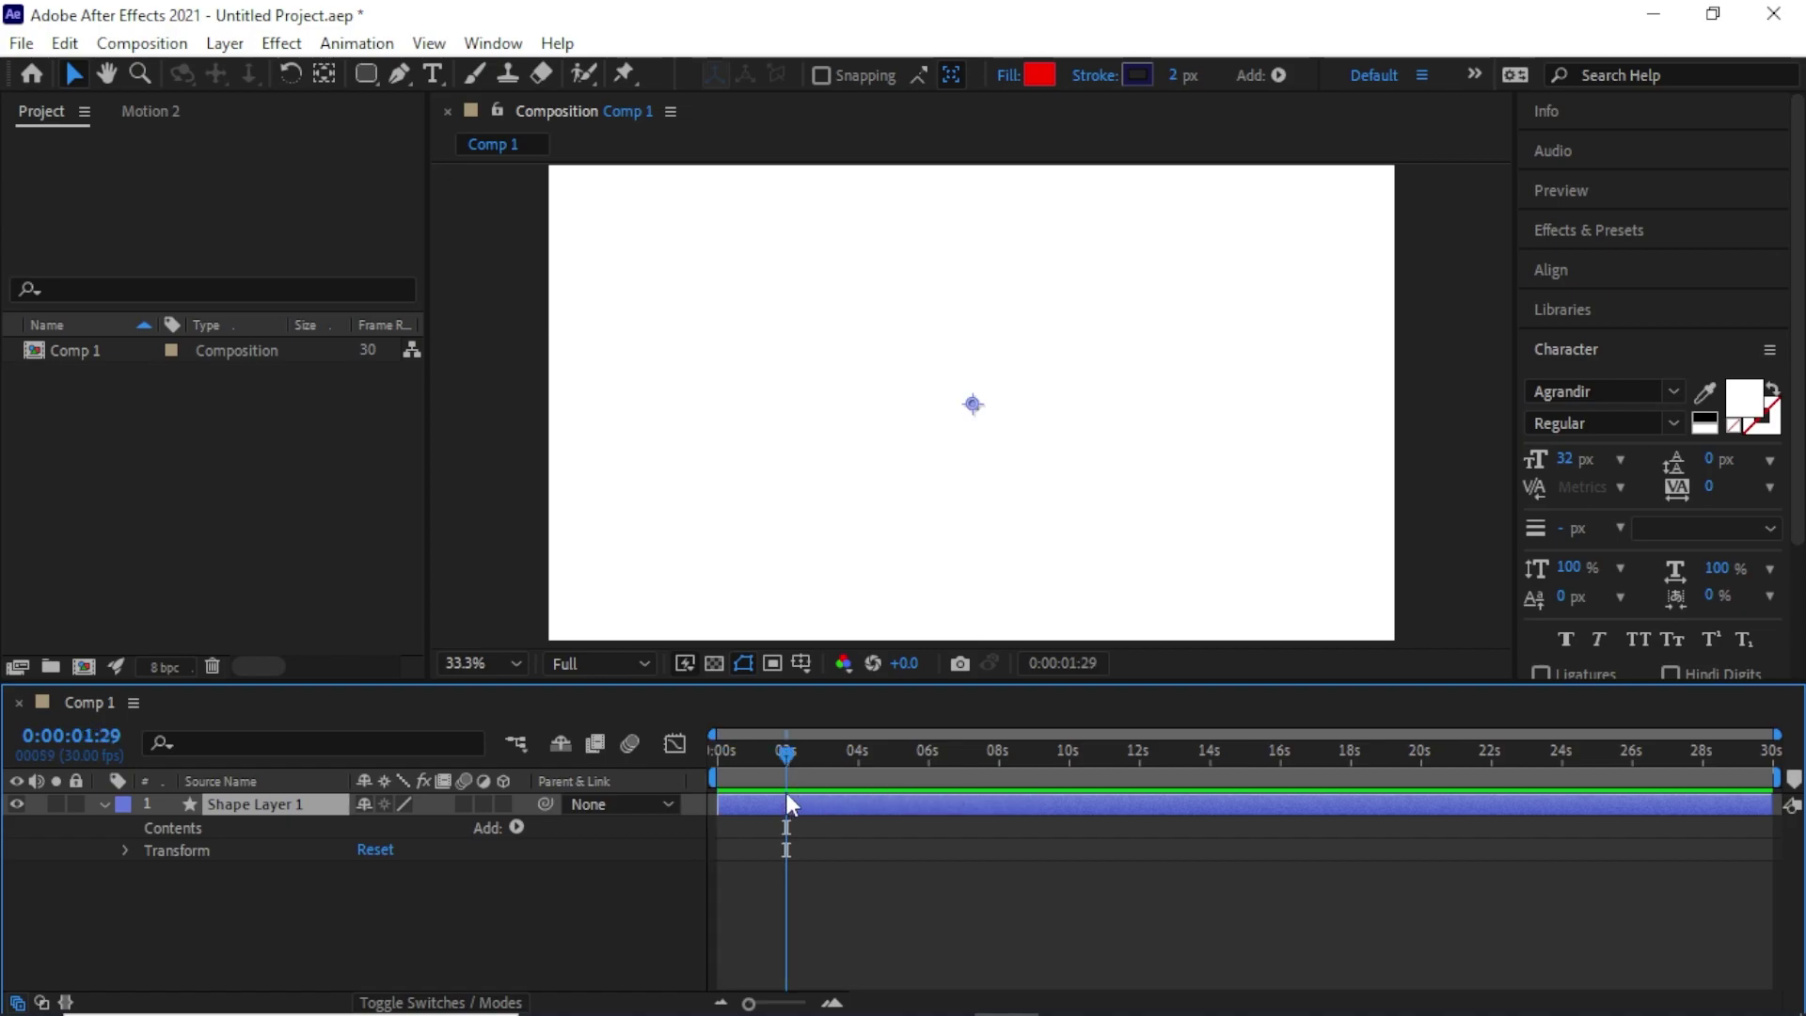
{"action": "left_click_drag", "start_coordinate": [786, 753], "coordinate": [665, 762]}
- Narrow the visible timeline to about the first eight seconds, check the 2-second mark, and return the playhead to the start
{"action": "left_click_drag", "start_coordinate": [1778, 736], "coordinate": [992, 781]}
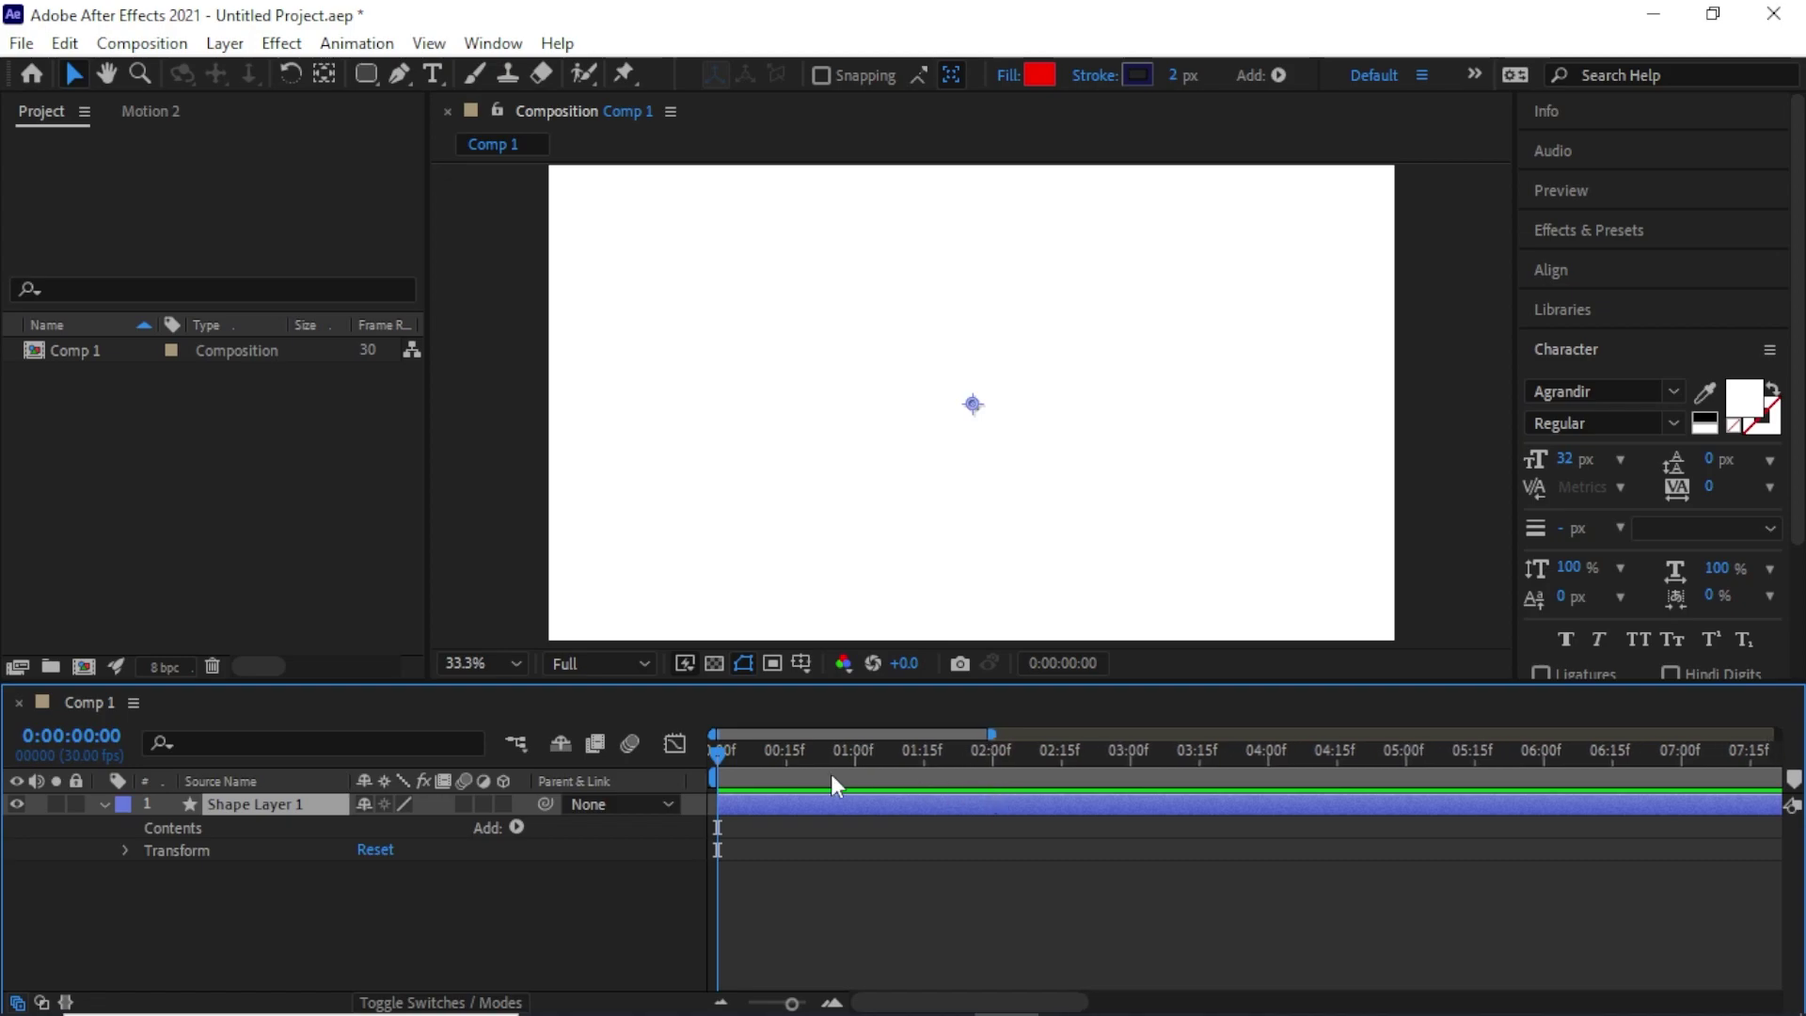
{"action": "left_click_drag", "start_coordinate": [785, 757], "coordinate": [922, 759]}
{"action": "left_click", "coordinate": [991, 760]}
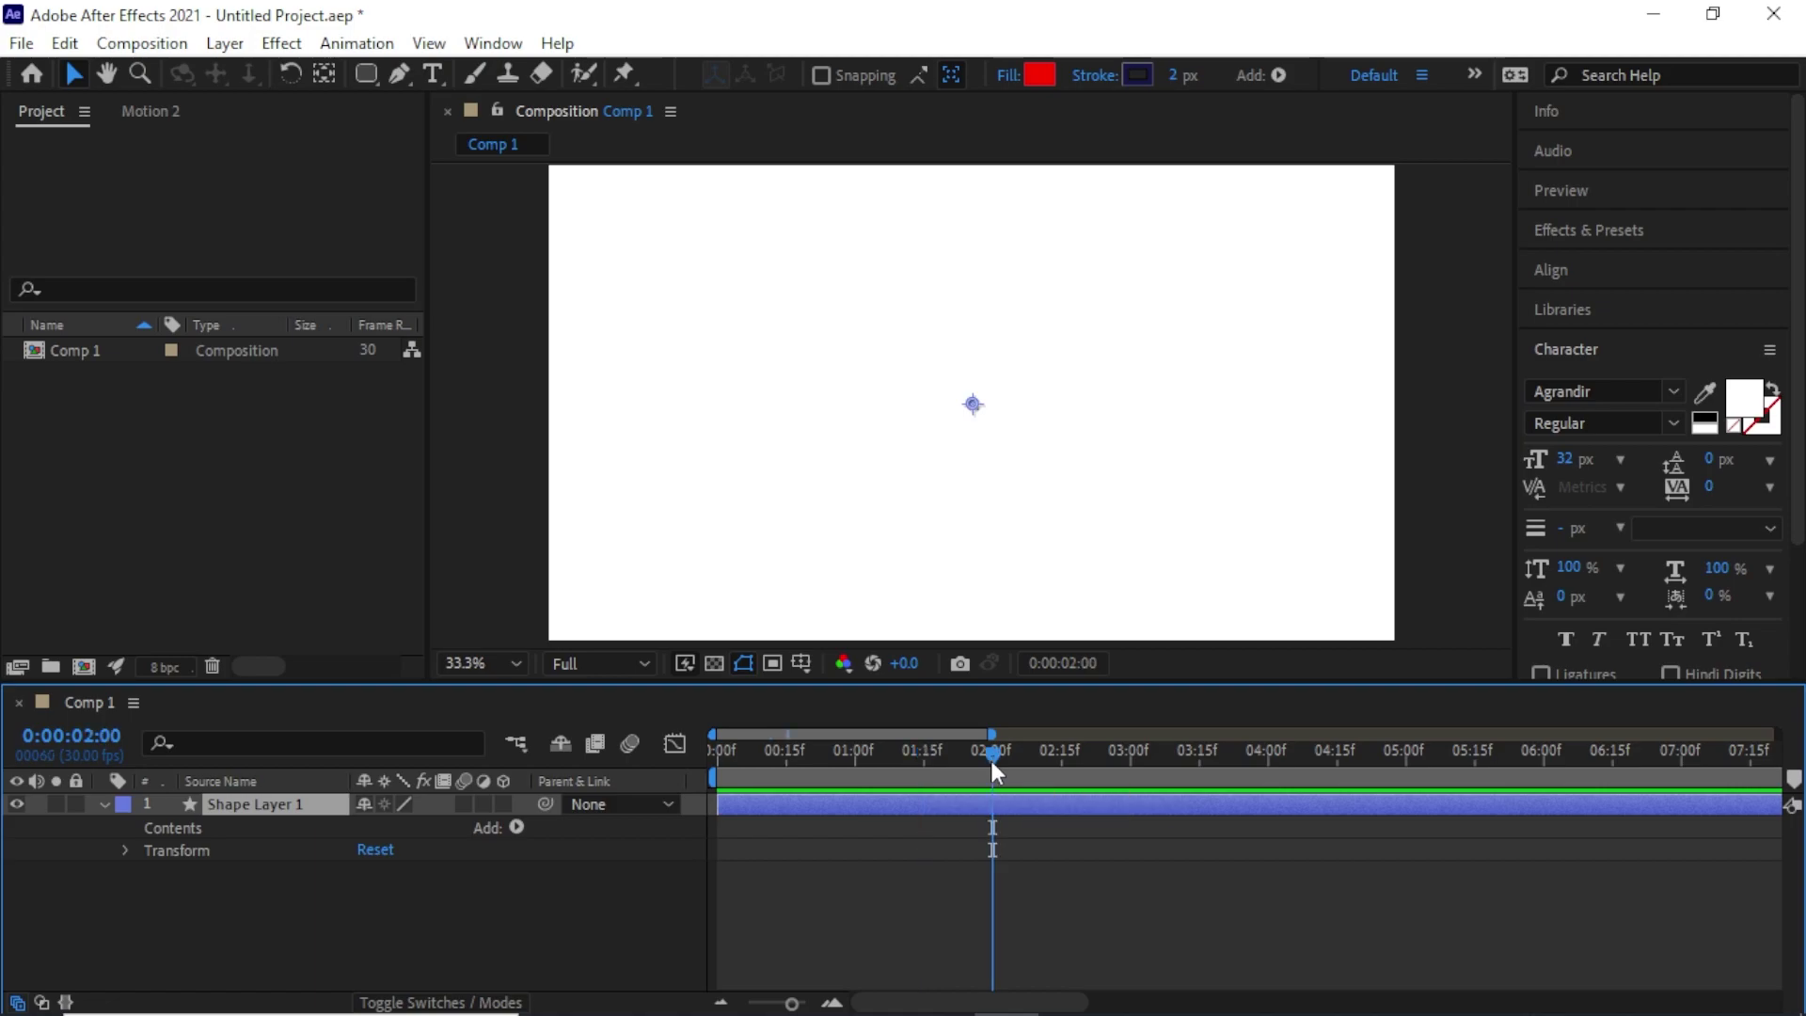
{"action": "key", "text": "Home"}
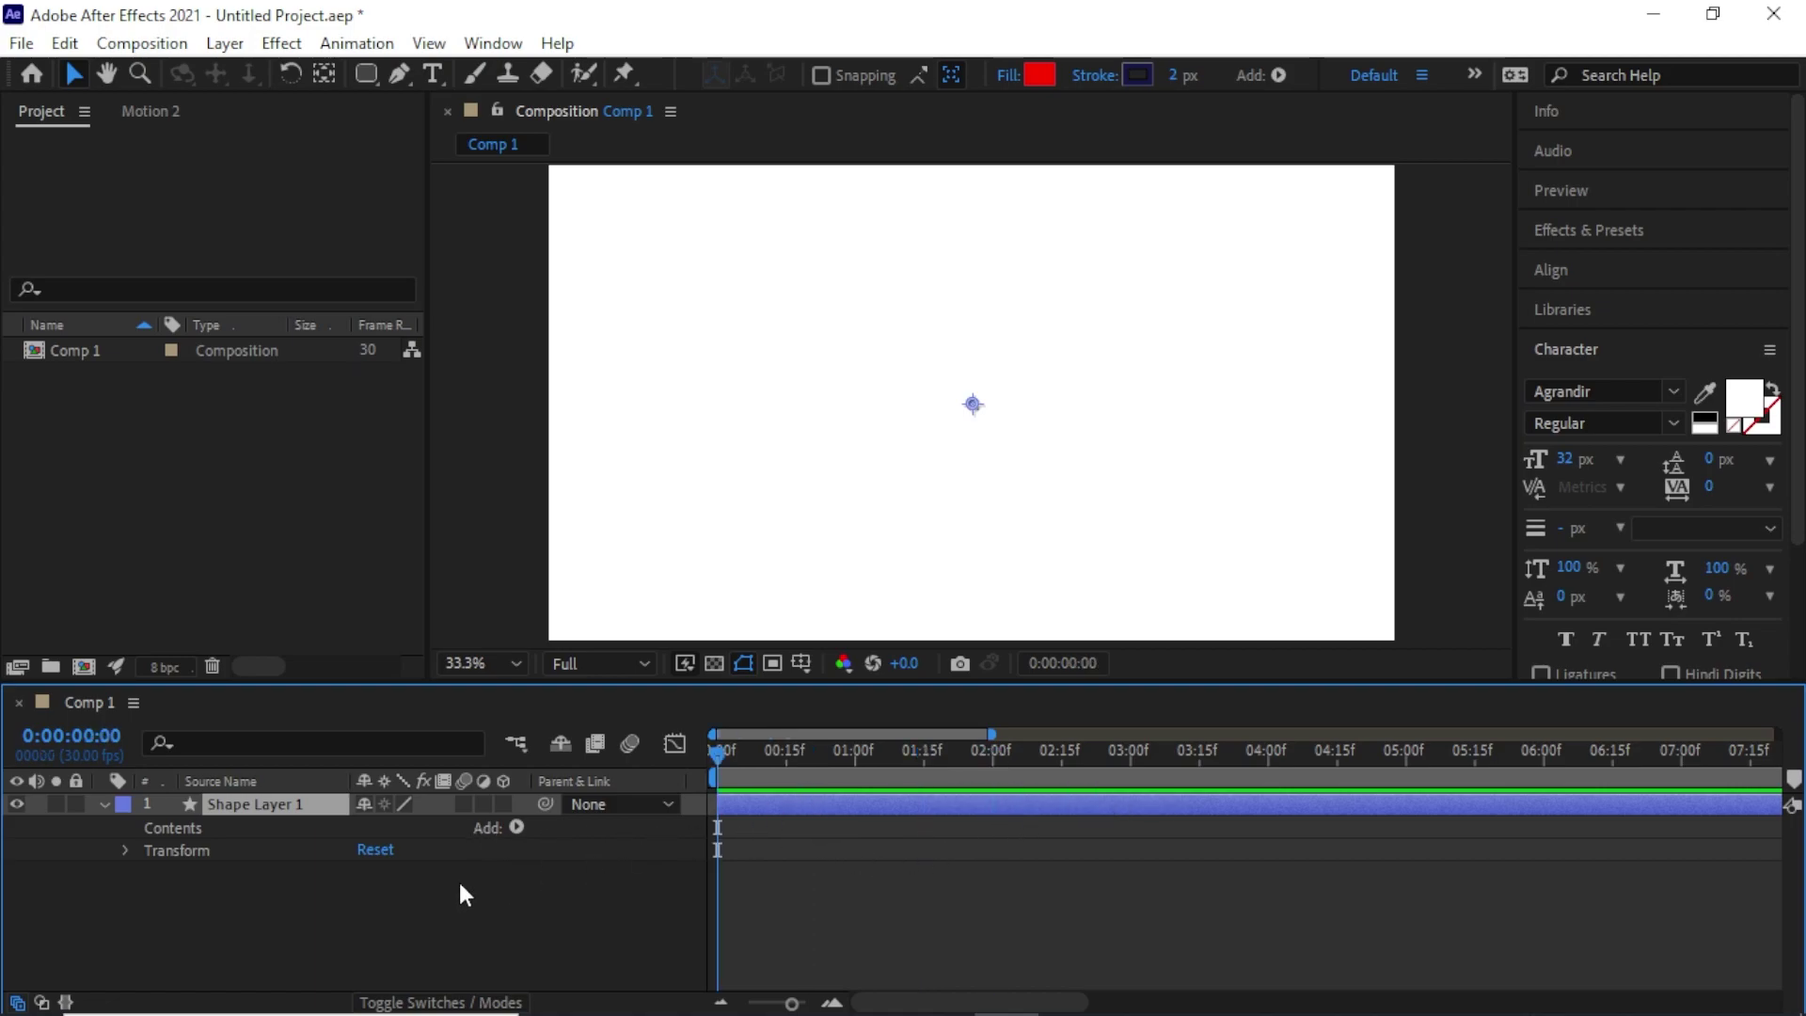
{"action": "left_click", "coordinate": [406, 899]}
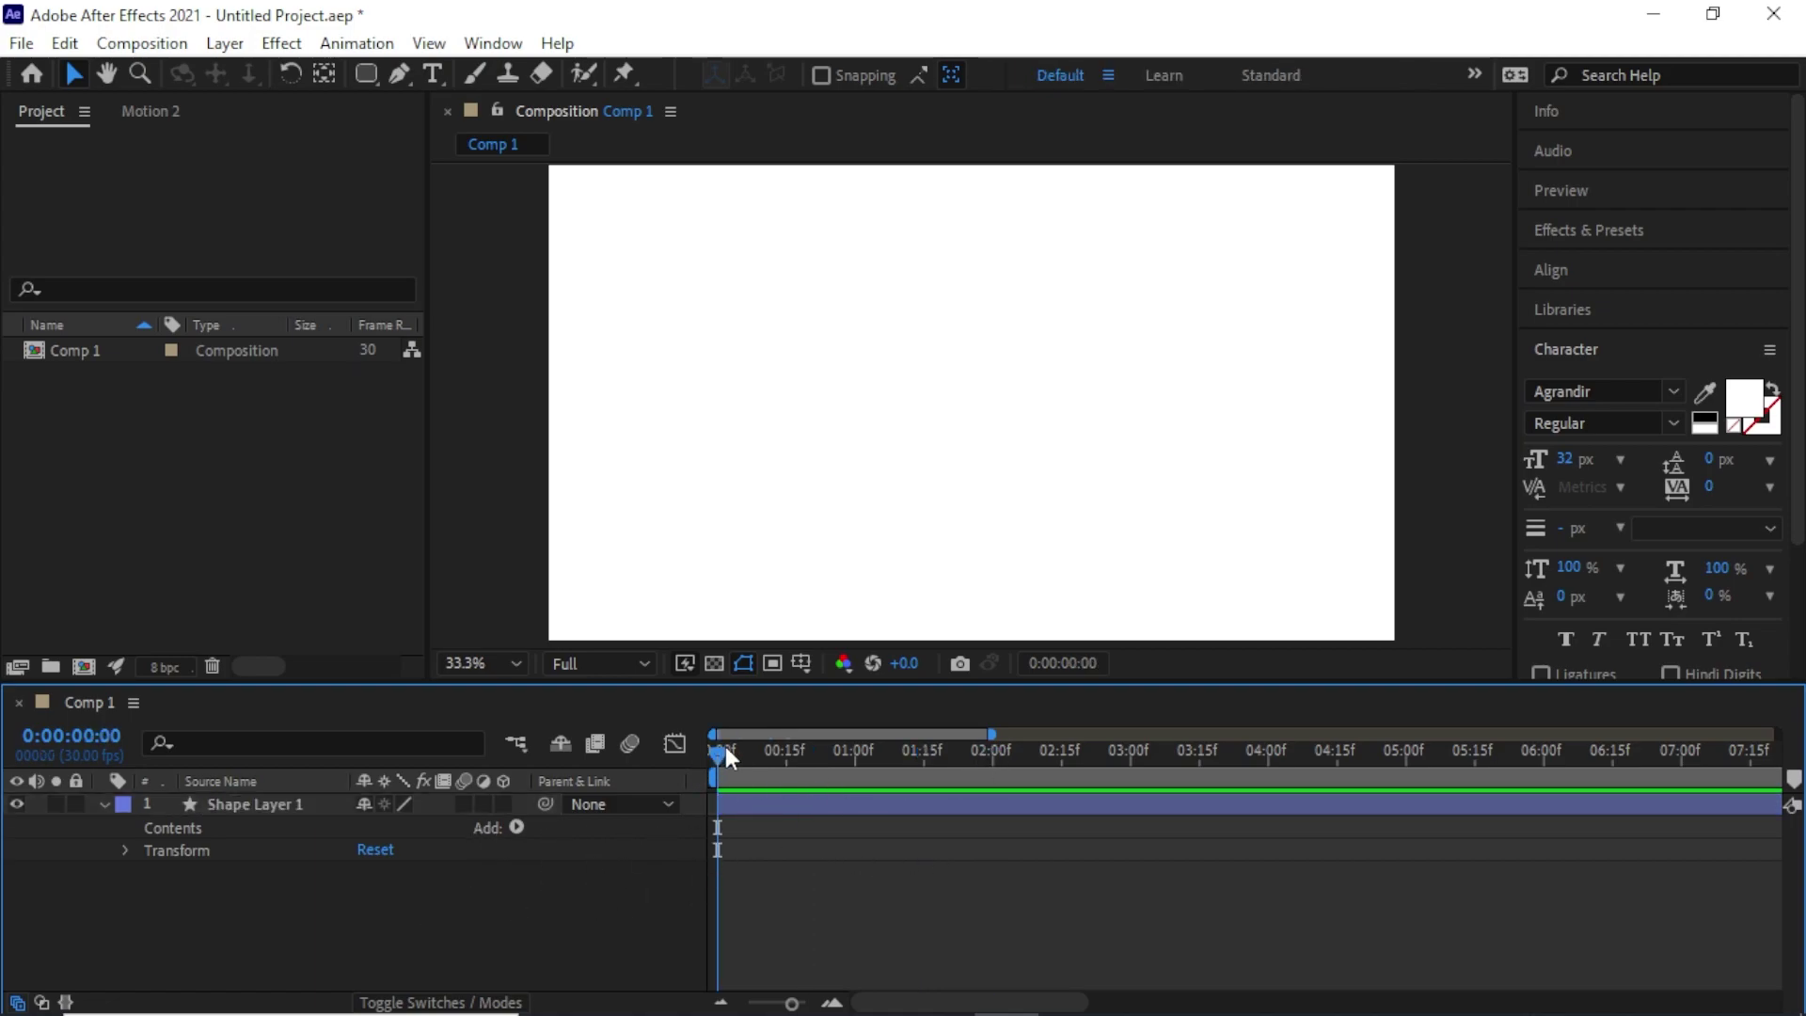
- Draw a red rounded rectangle left of the composition's centre at the start of the timeline, and delete the empty Shape Layer 1
{"action": "left_click_drag", "start_coordinate": [720, 747], "coordinate": [998, 779]}
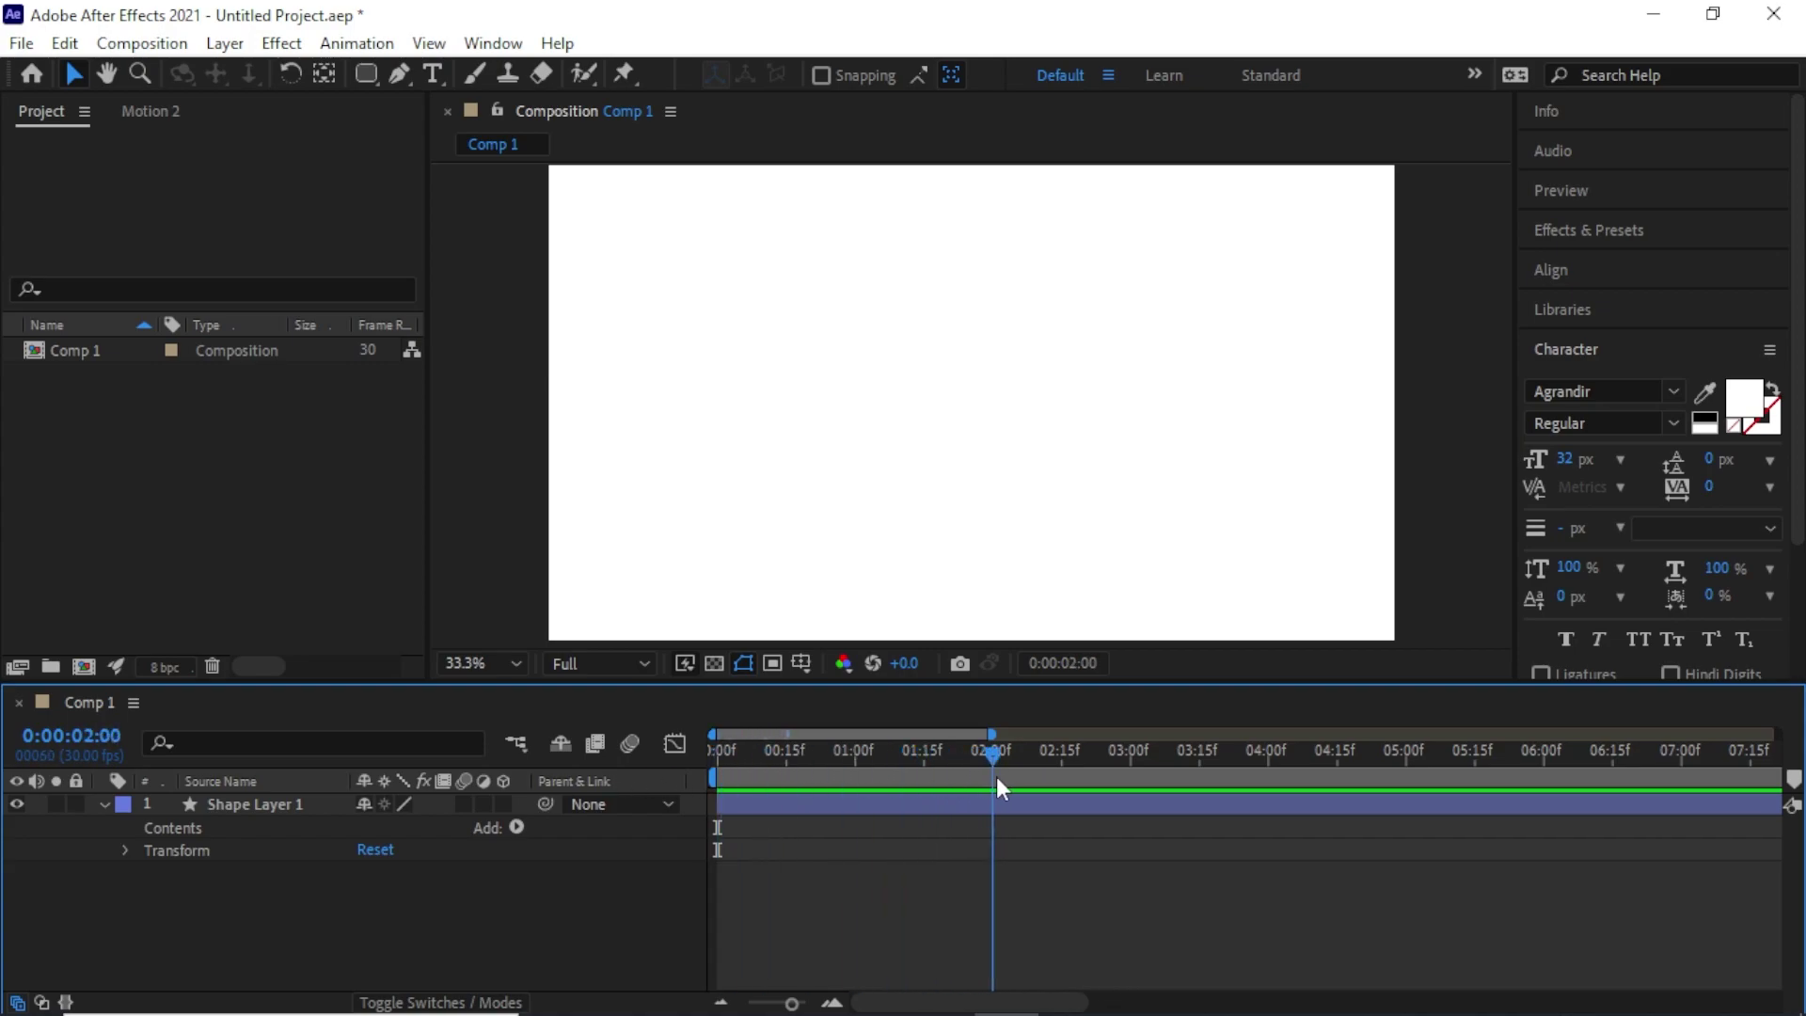
{"action": "left_click_drag", "start_coordinate": [995, 749], "coordinate": [419, 777]}
{"action": "left_click", "coordinate": [366, 73]}
{"action": "left_click_drag", "start_coordinate": [741, 343], "coordinate": [887, 499]}
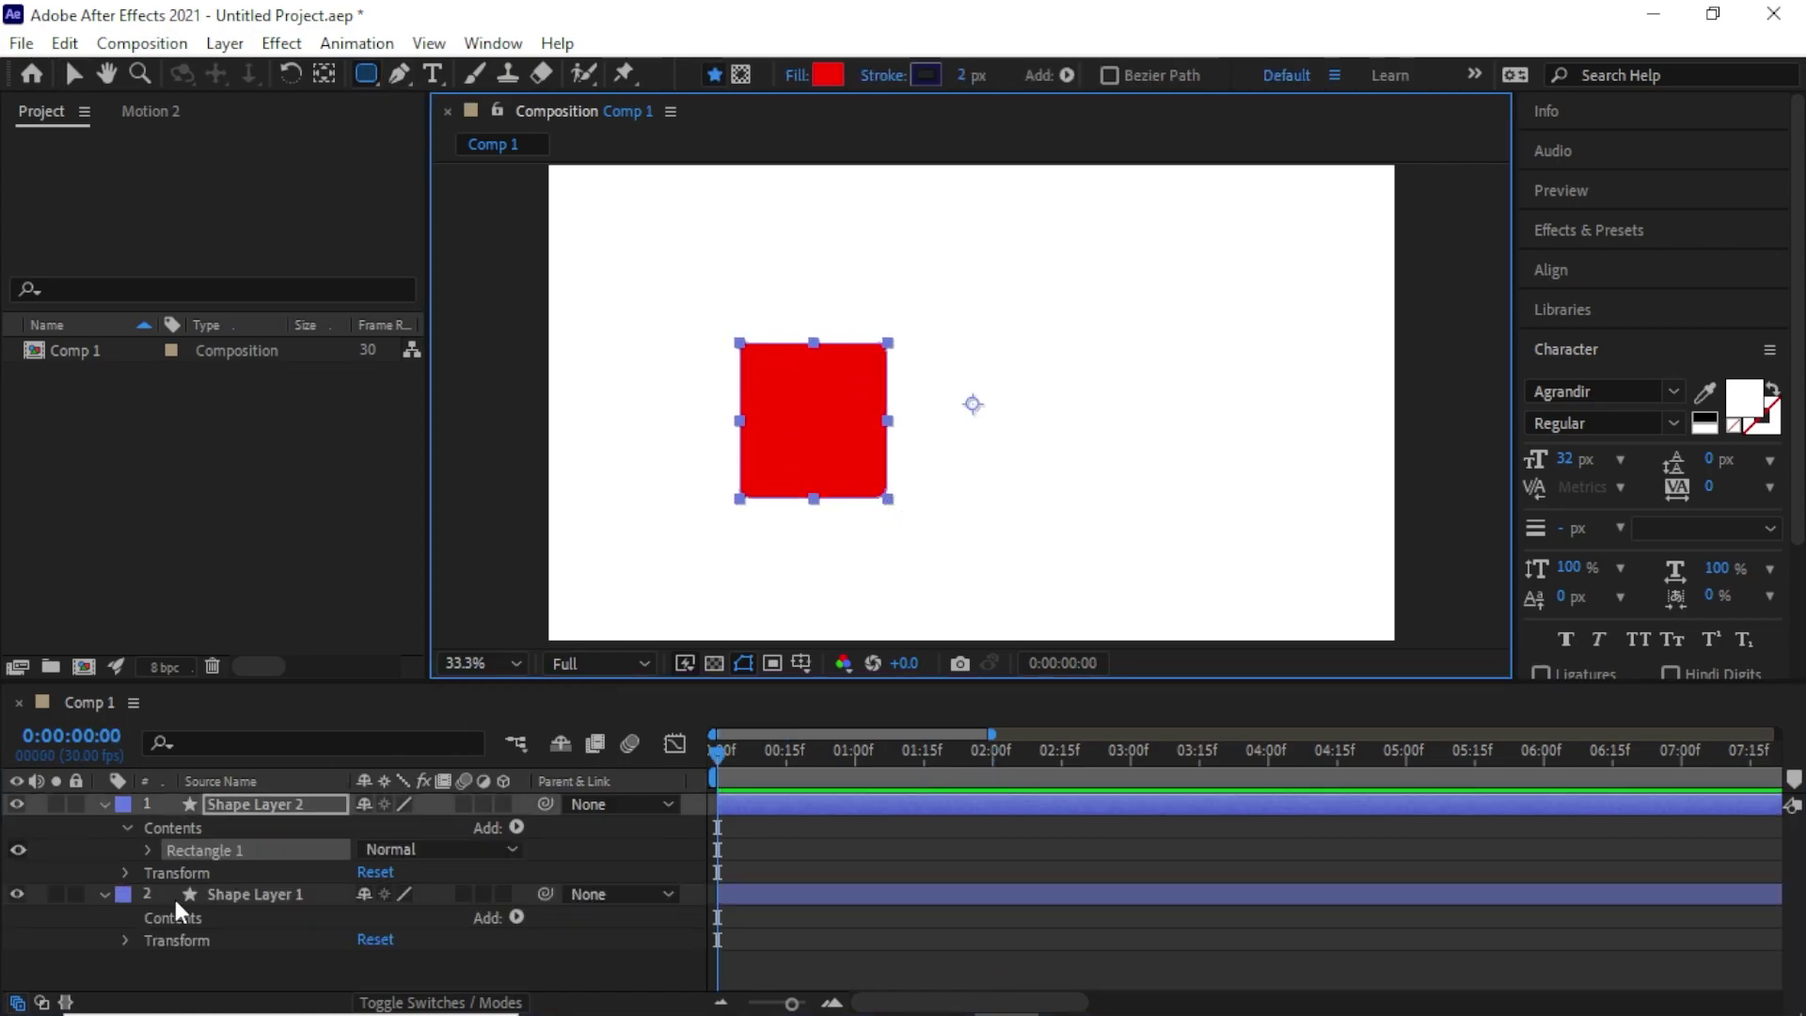
{"action": "left_click", "coordinate": [230, 893]}
{"action": "key", "text": "Delete"}
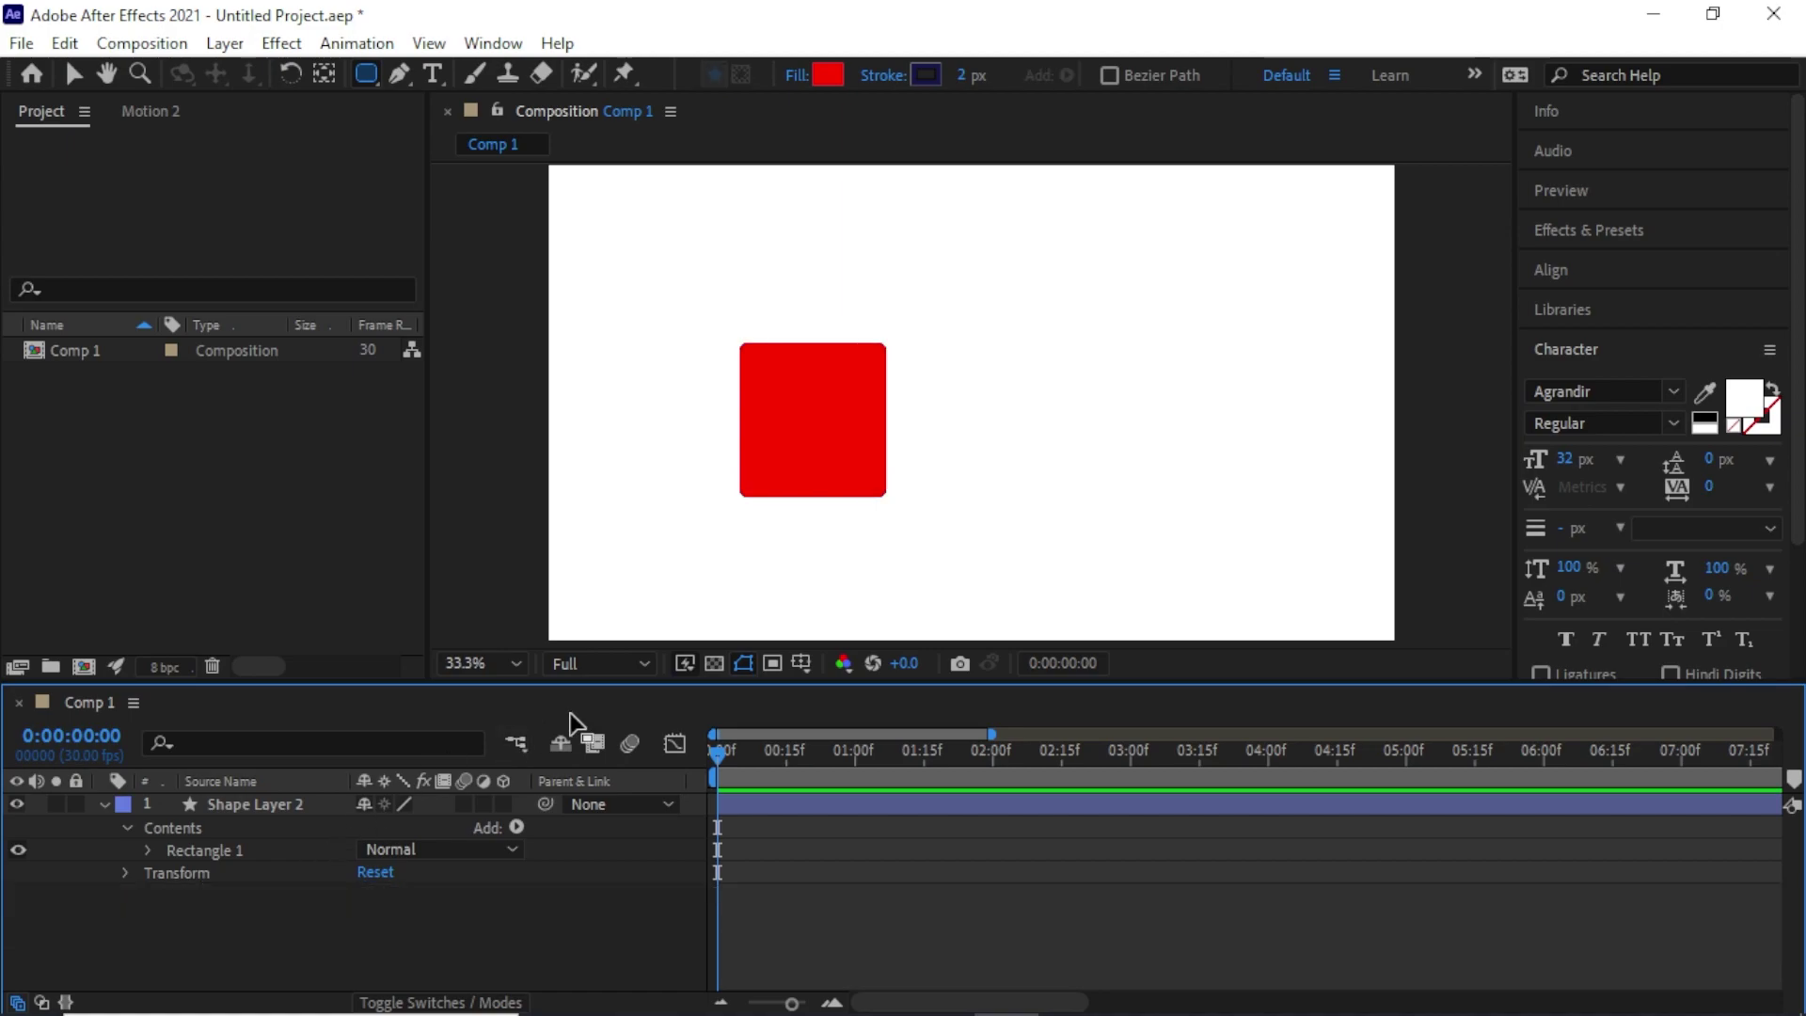
- Try moving the red rectangle to the right half of the composition, and undo the move
{"action": "left_click", "coordinate": [74, 73]}
{"action": "left_click", "coordinate": [818, 446]}
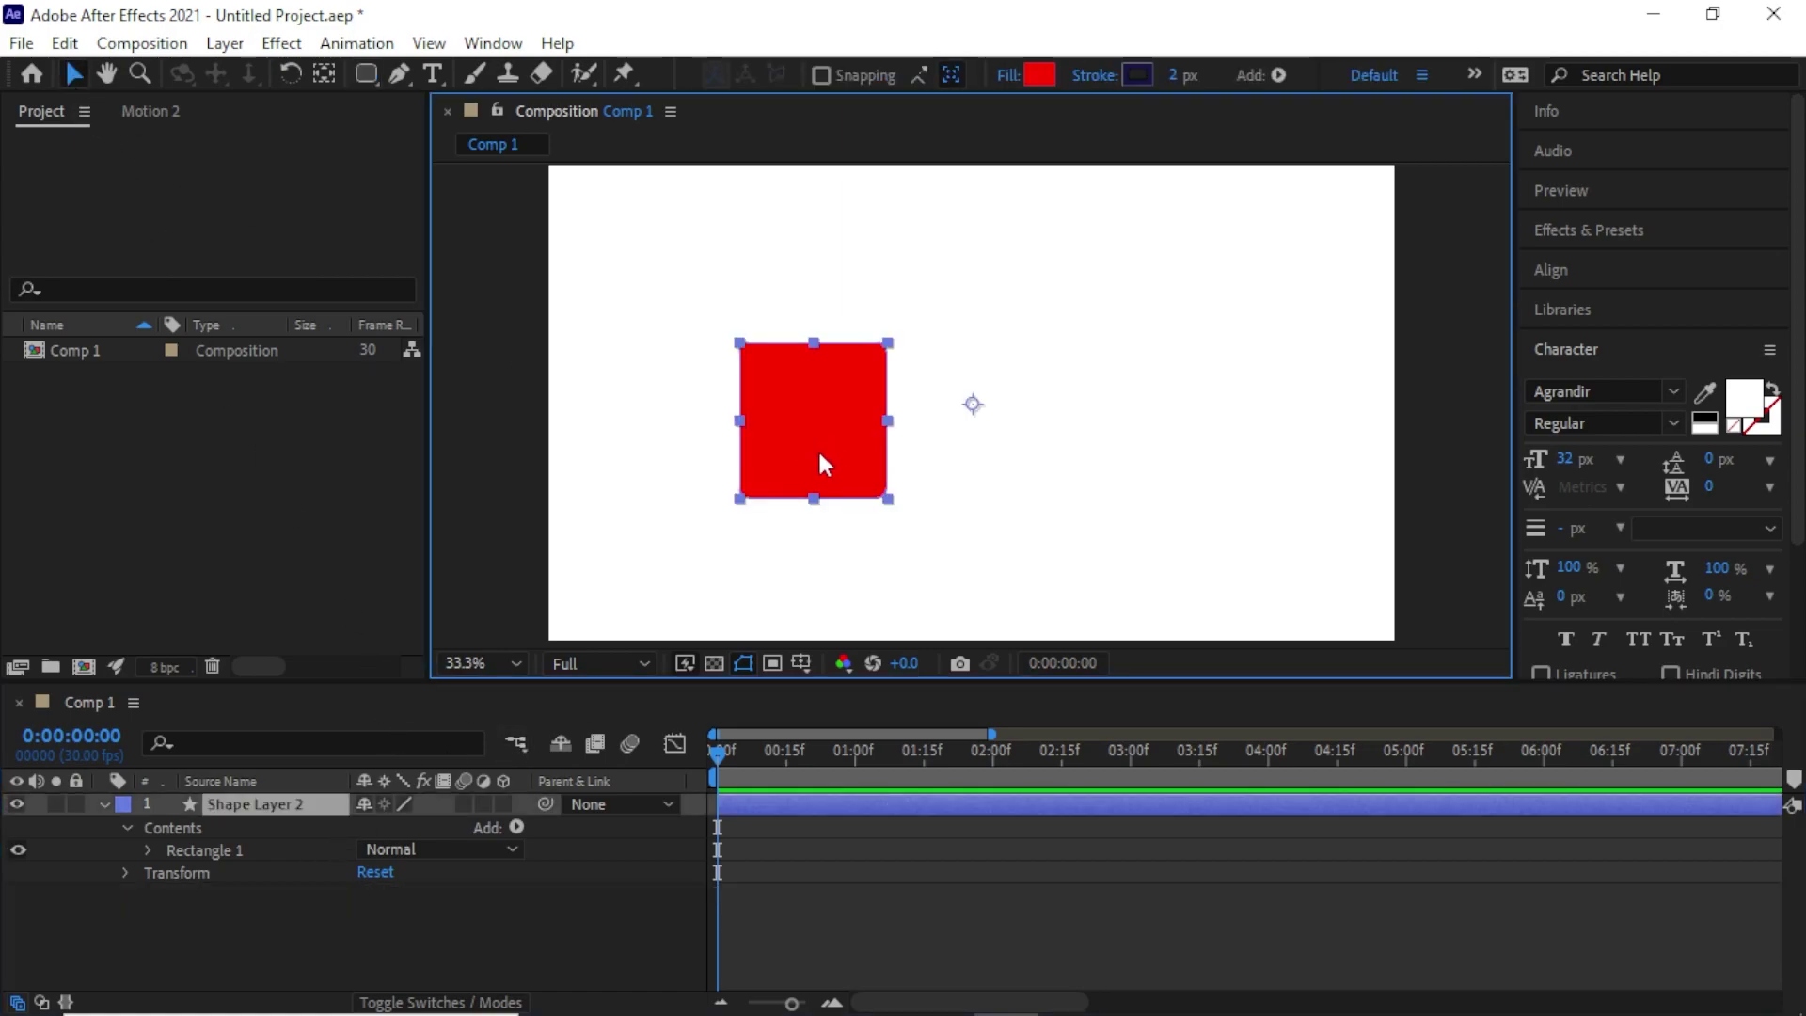
{"action": "left_click_drag", "start_coordinate": [819, 436], "coordinate": [1163, 419]}
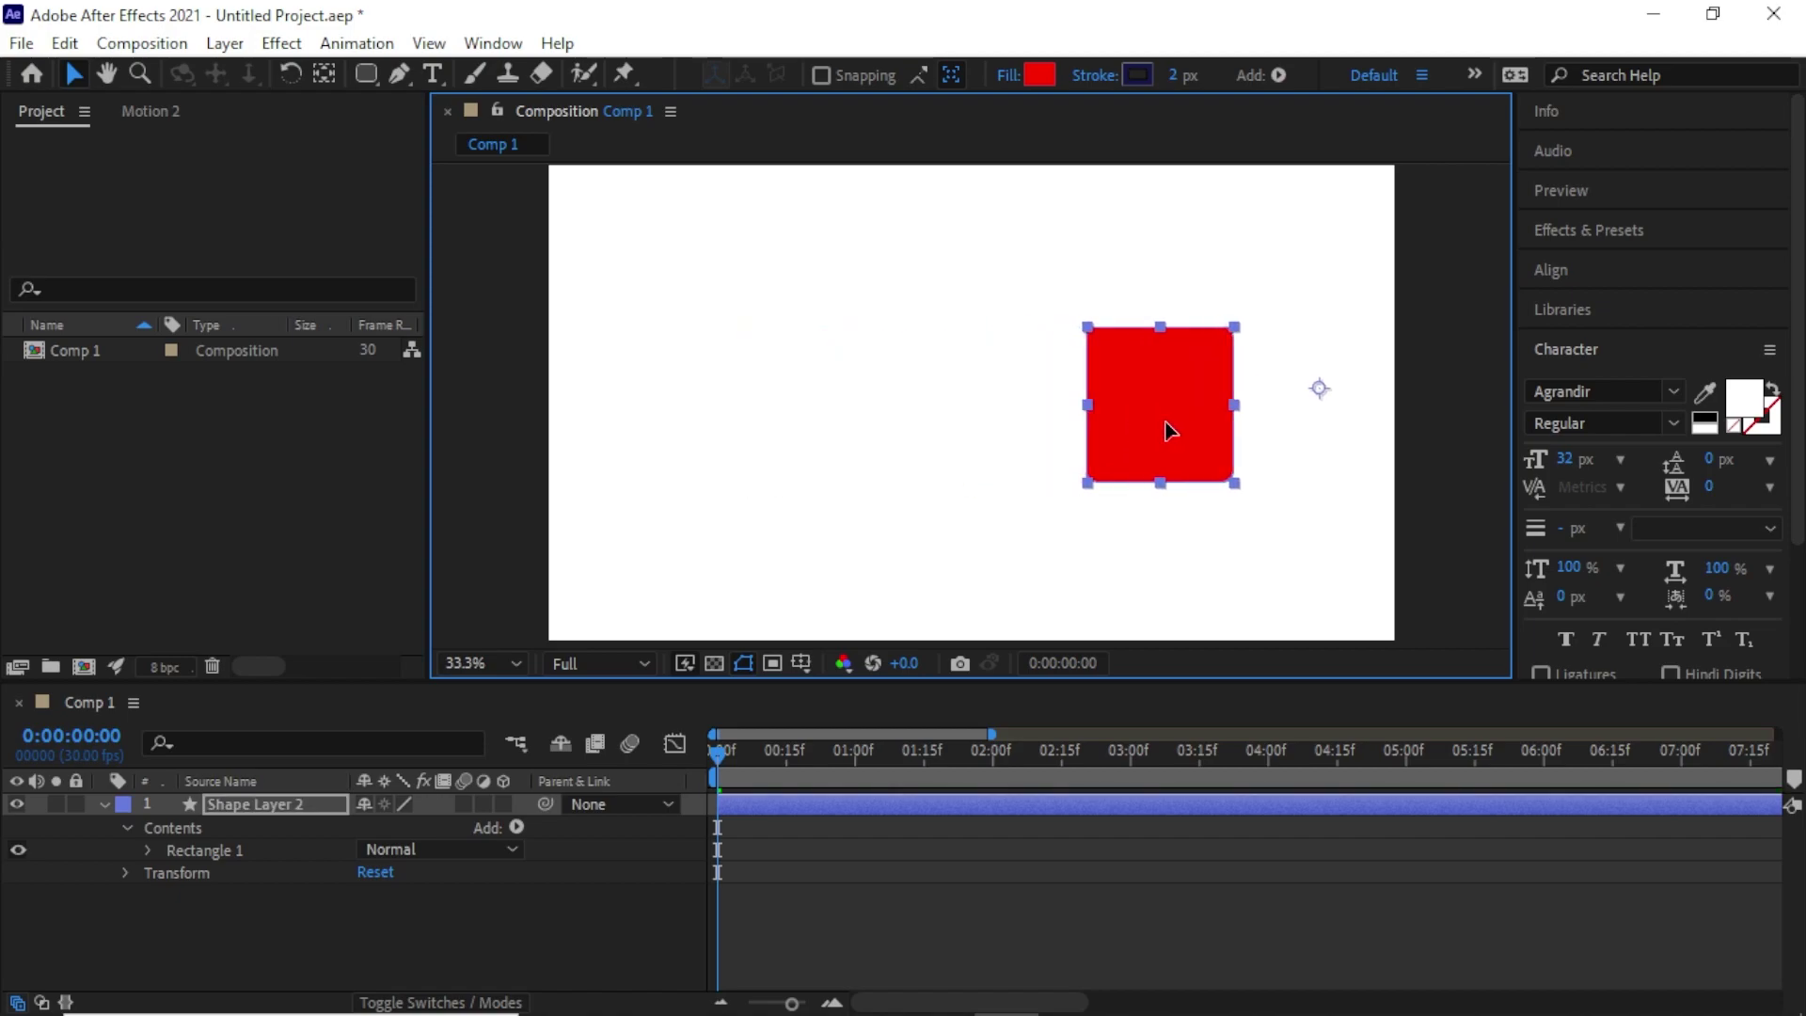
{"action": "key", "text": "ctrl+z"}
{"action": "key", "text": "ctrl+z"}
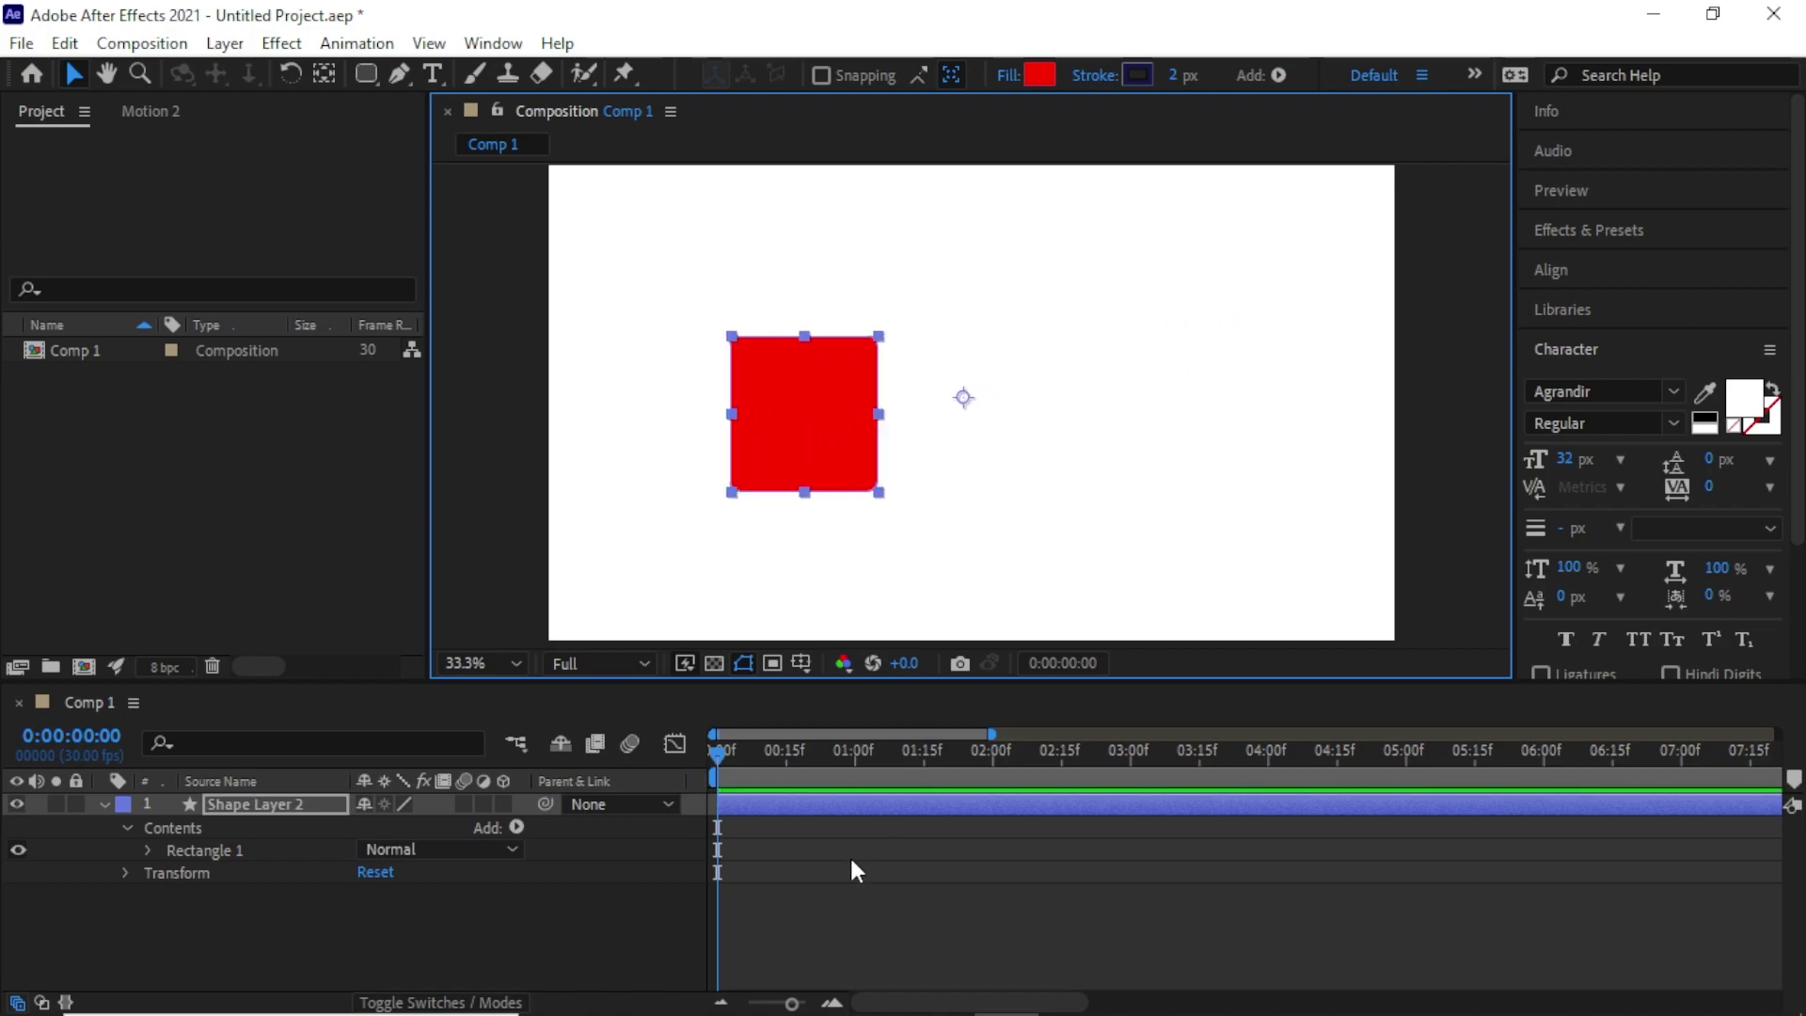
{"action": "left_click", "coordinate": [880, 889]}
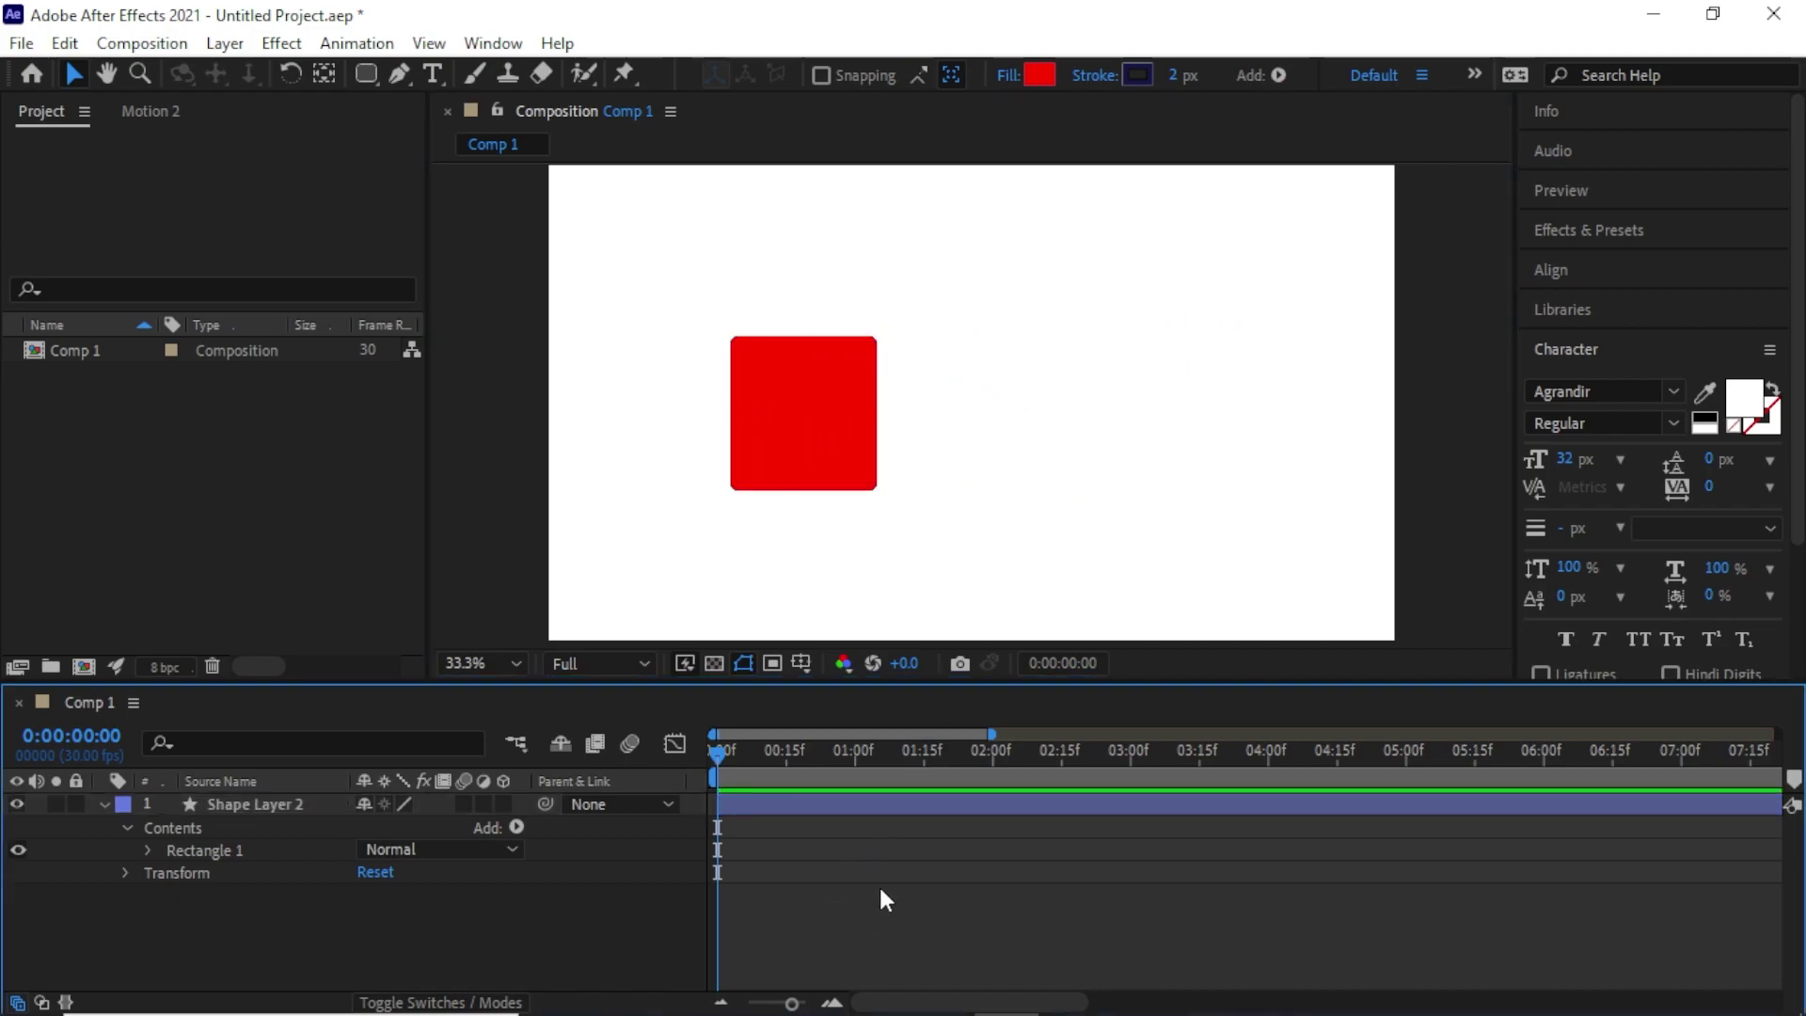
- Center the anchor point in the red rectangle, test and undo a resize, and move the shape slightly up and to the right
{"action": "left_click", "coordinate": [839, 460]}
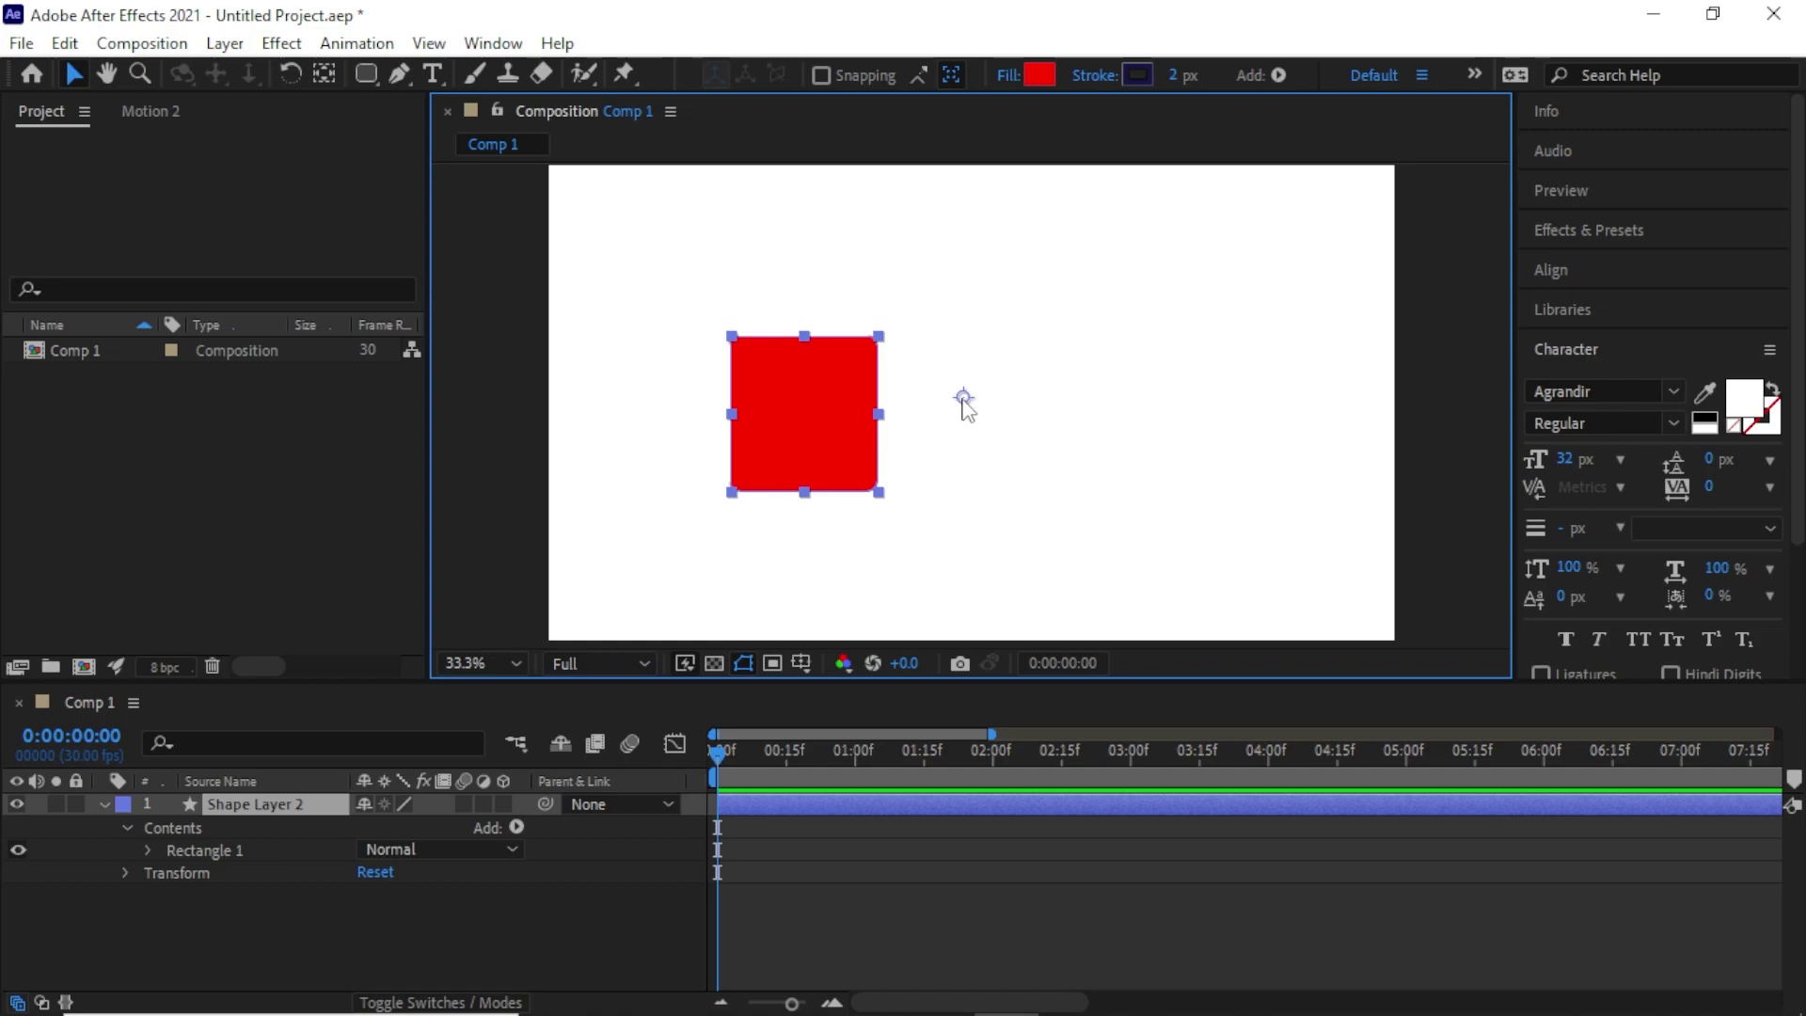
{"action": "key", "text": "ctrl+alt+Home"}
{"action": "left_click_drag", "start_coordinate": [878, 492], "coordinate": [826, 496]}
{"action": "key", "text": "ctrl+z"}
{"action": "left_click_drag", "start_coordinate": [806, 414], "coordinate": [858, 369]}
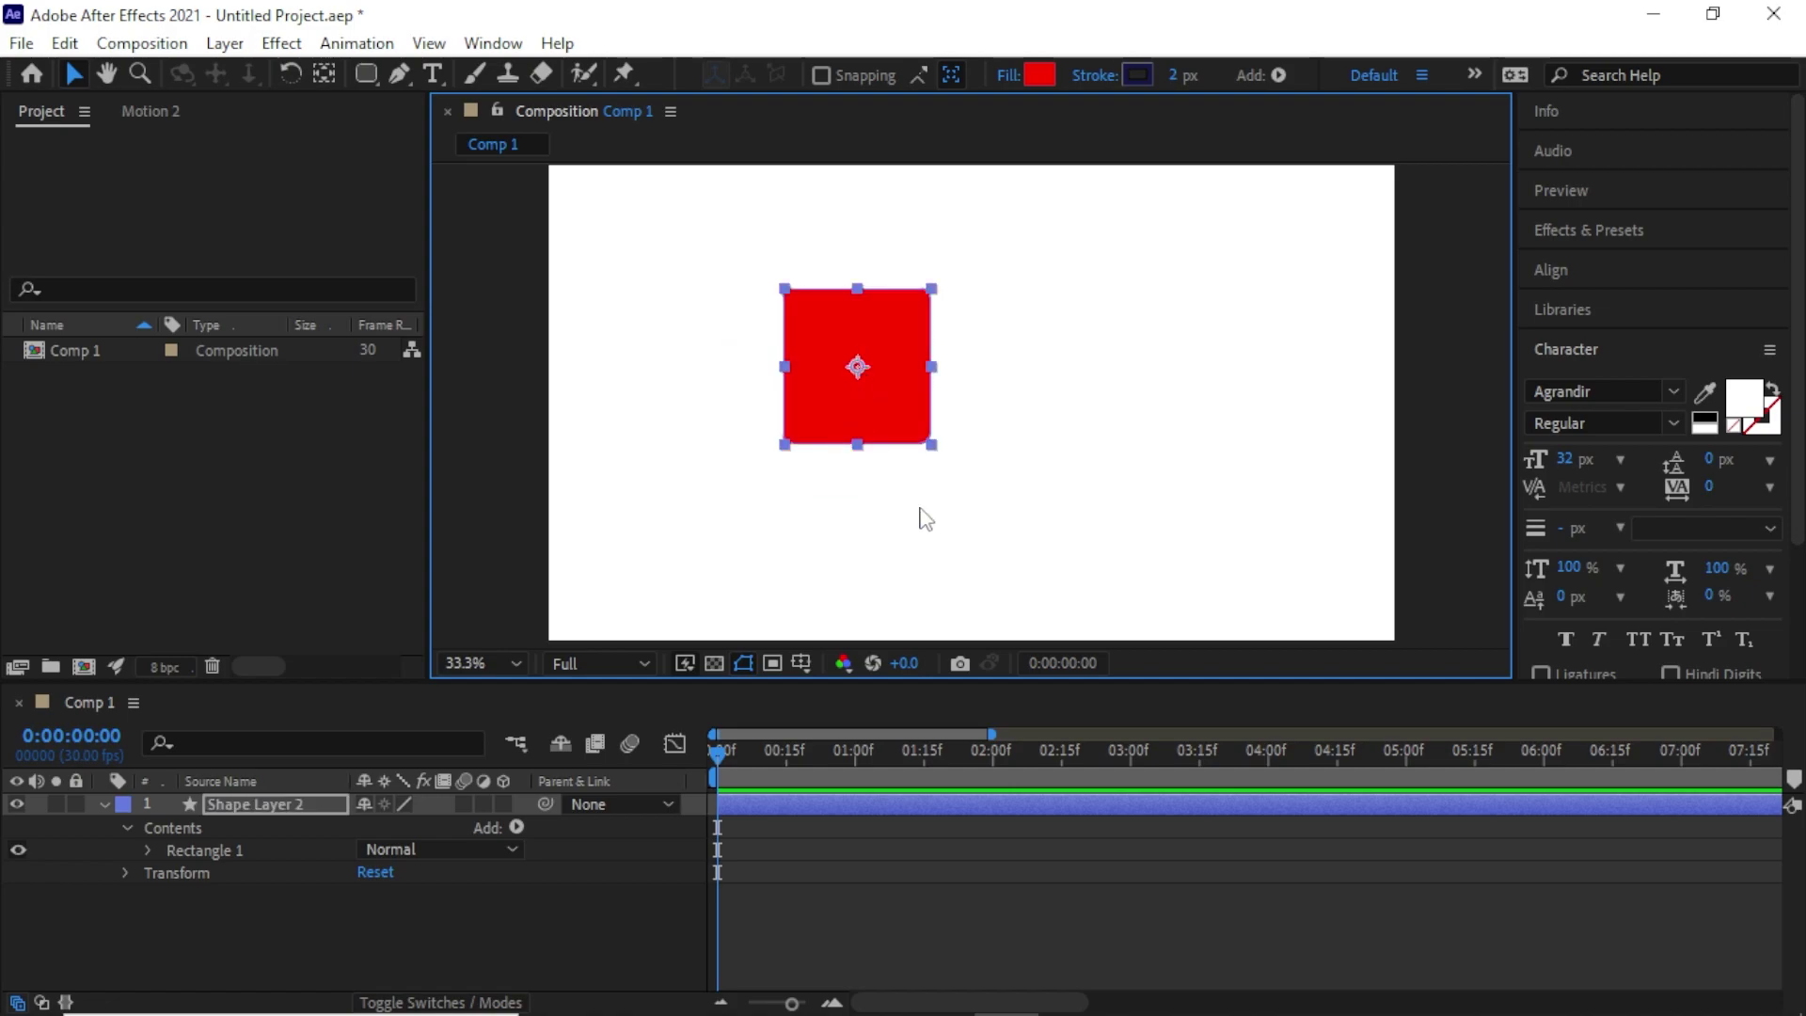
- Try the anchor point at the rectangle's top-right corner with the Pan Behind tool, test scaling, and center the anchor point again
{"action": "left_click", "coordinate": [324, 73]}
{"action": "left_click_drag", "start_coordinate": [846, 367], "coordinate": [931, 292]}
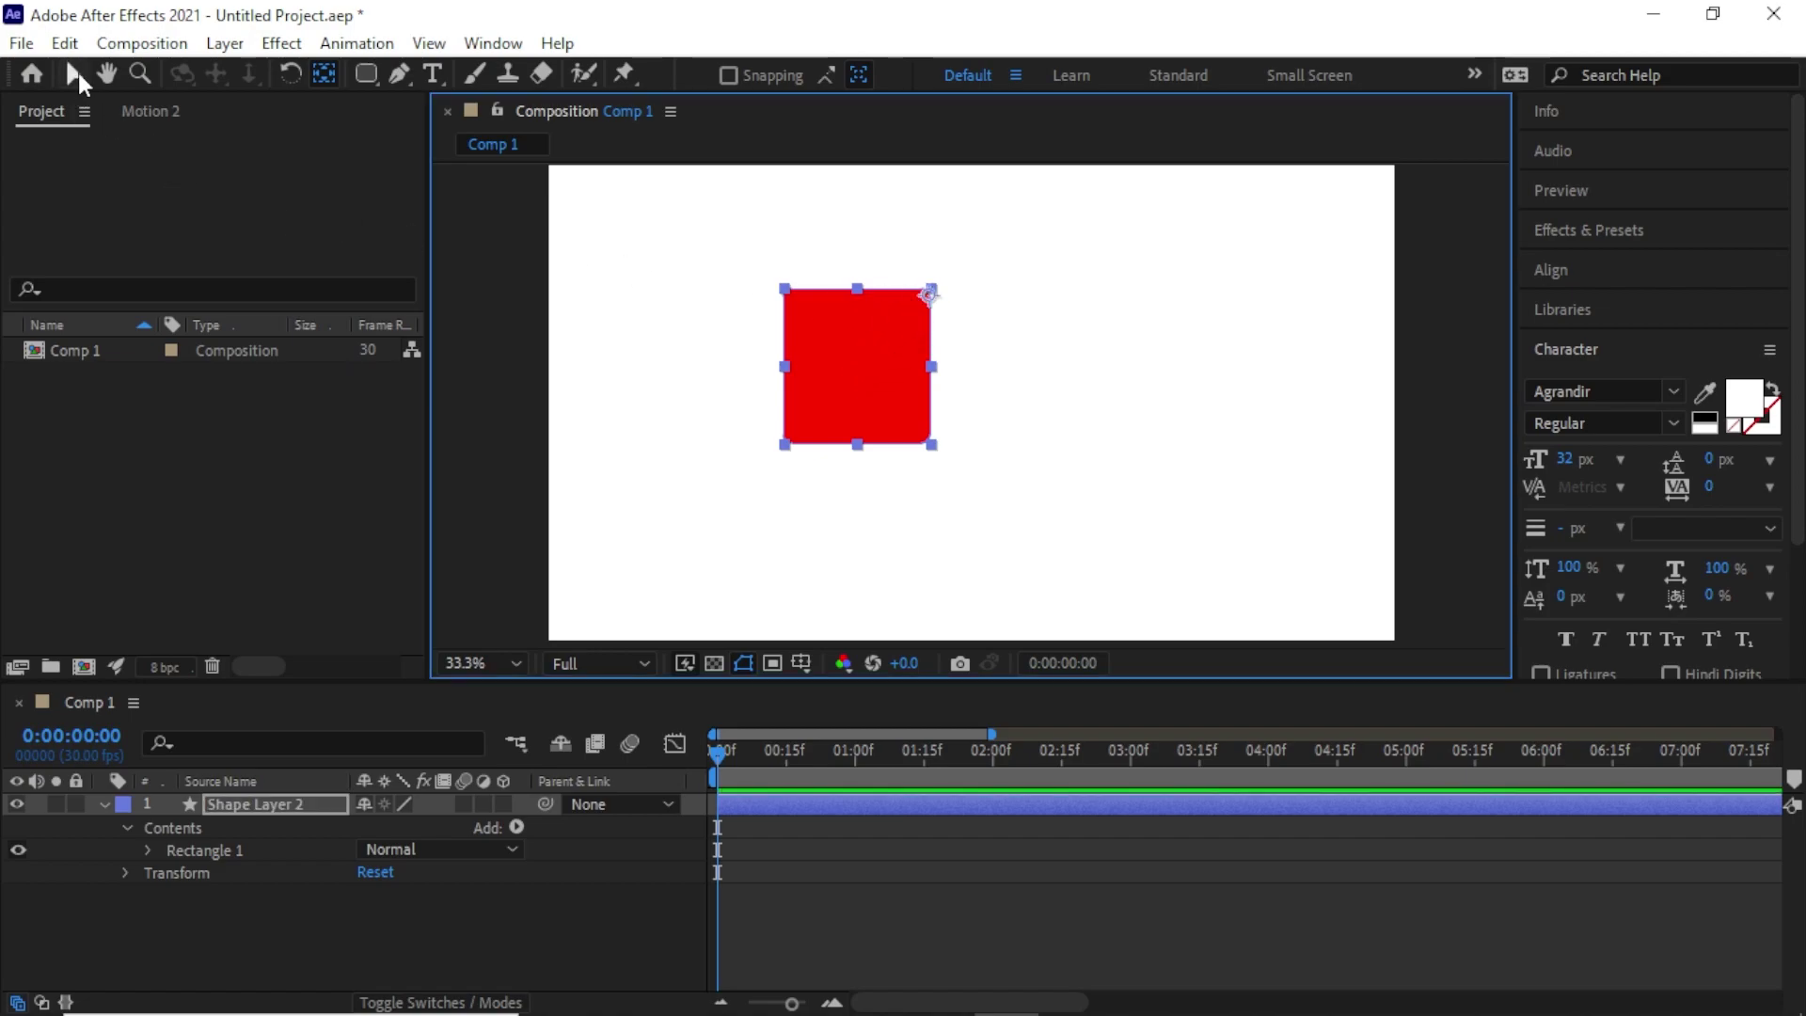
{"action": "left_click", "coordinate": [75, 74]}
{"action": "mouse_move", "coordinate": [788, 450]}
{"action": "left_mouse_down"}
{"action": "mouse_move", "coordinate": [734, 504]}
{"action": "mouse_move", "coordinate": [851, 392]}
{"action": "mouse_move", "coordinate": [968, 596]}
{"action": "mouse_move", "coordinate": [1042, 320]}
{"action": "mouse_move", "coordinate": [787, 504]}
{"action": "mouse_move", "coordinate": [819, 487]}
{"action": "mouse_move", "coordinate": [798, 381]}
{"action": "mouse_move", "coordinate": [792, 419]}
{"action": "left_mouse_up"}
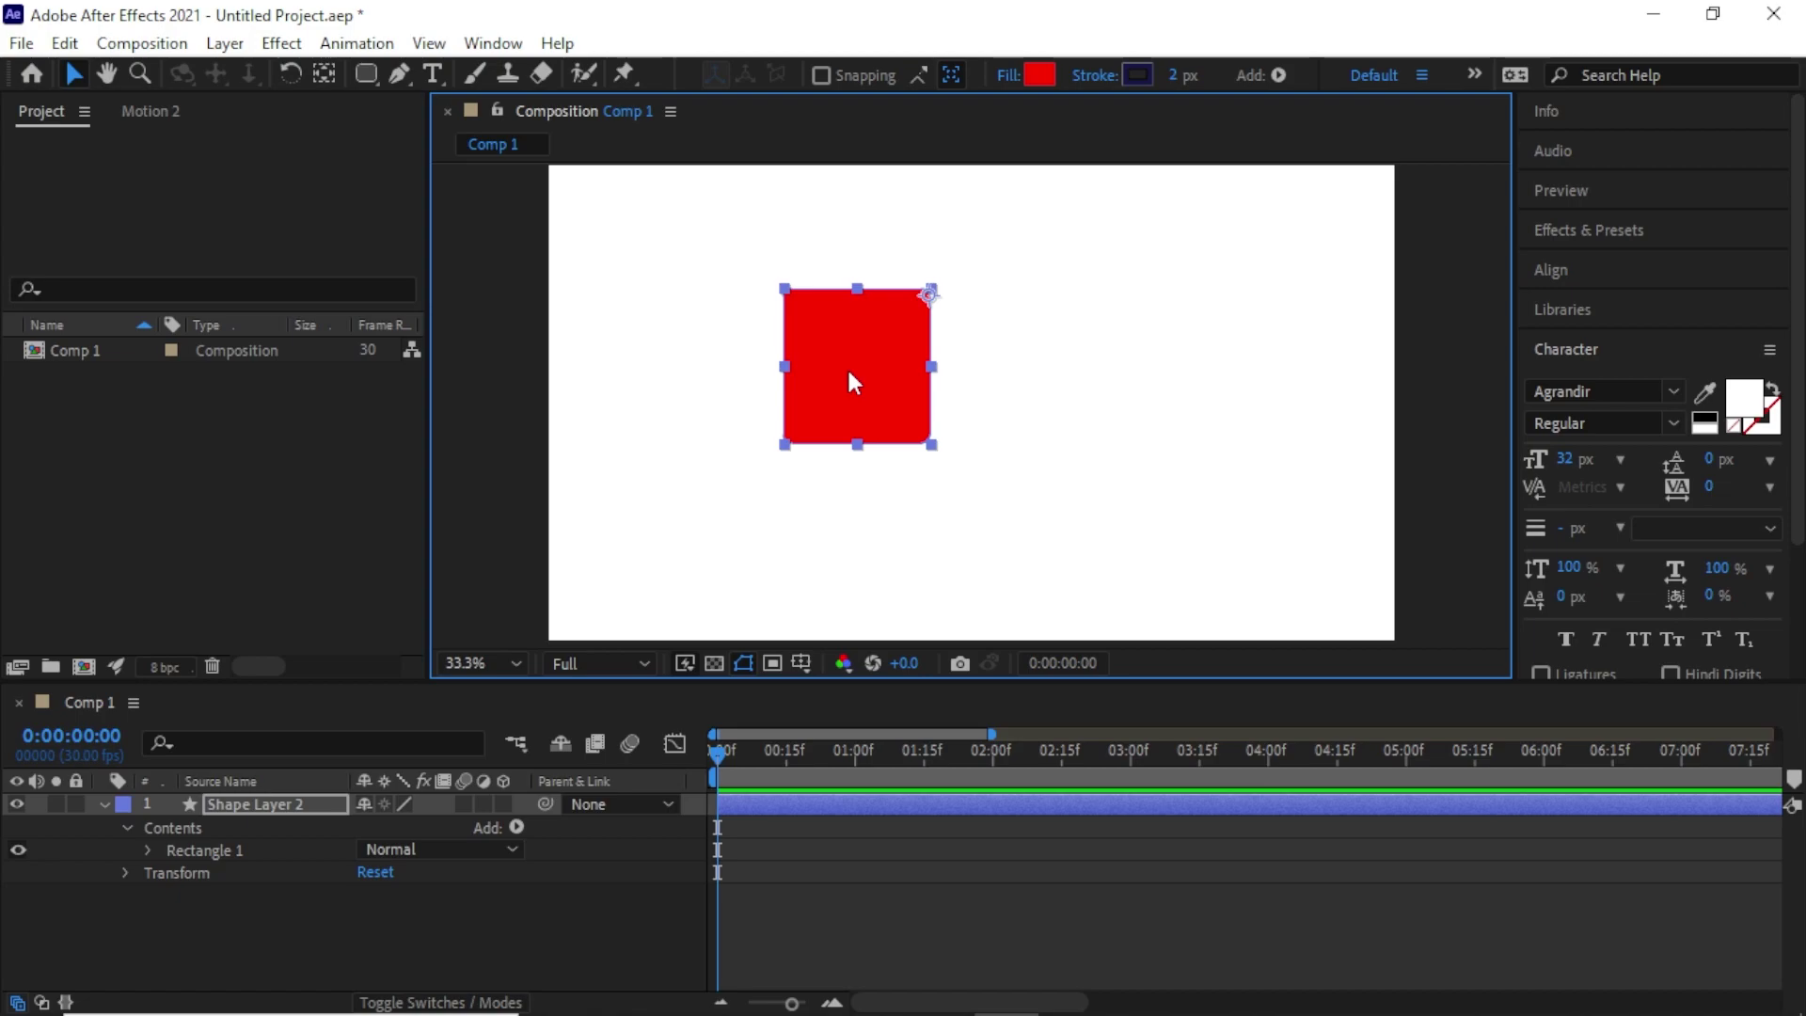
{"action": "key", "text": "ctrl+alt+Home"}
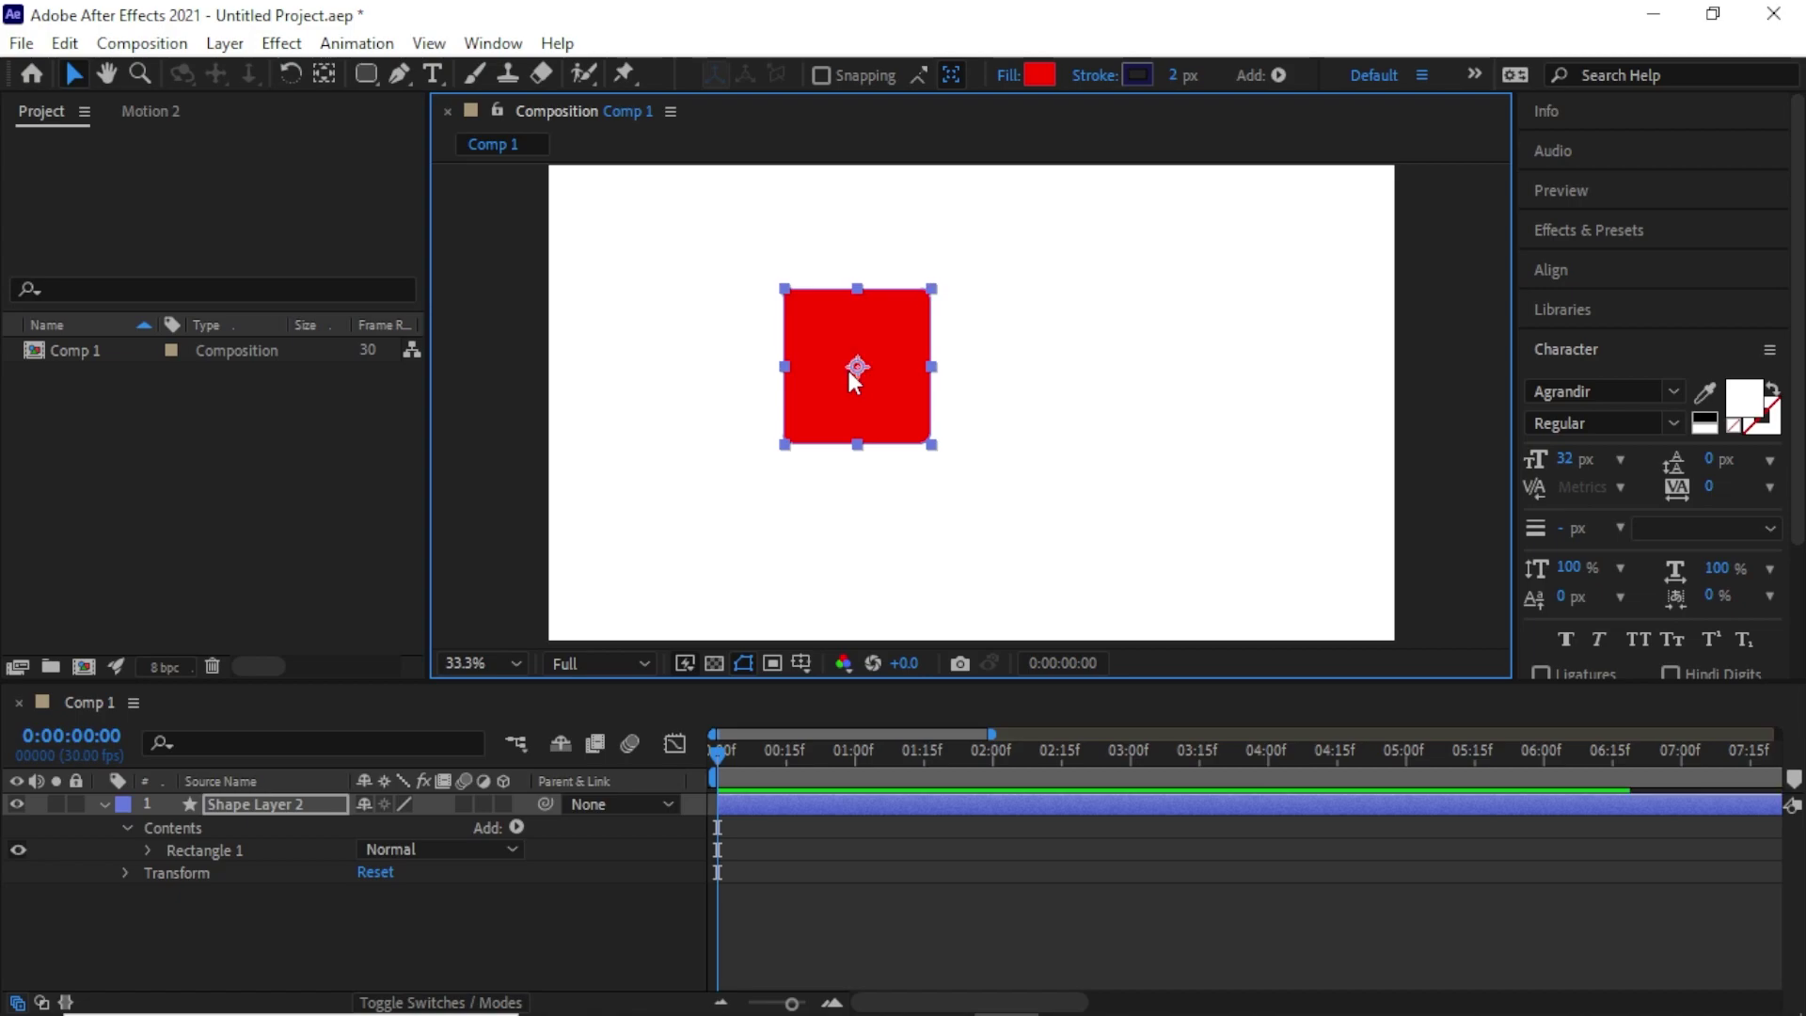
- Scale the red rectangle up to about 168% and move it to the left side of the composition at about 412, 514
{"action": "left_click_drag", "start_coordinate": [785, 446], "coordinate": [734, 505]}
{"action": "left_click", "coordinate": [770, 512]}
{"action": "left_click", "coordinate": [858, 423]}
{"action": "left_click_drag", "start_coordinate": [858, 423], "coordinate": [760, 452]}
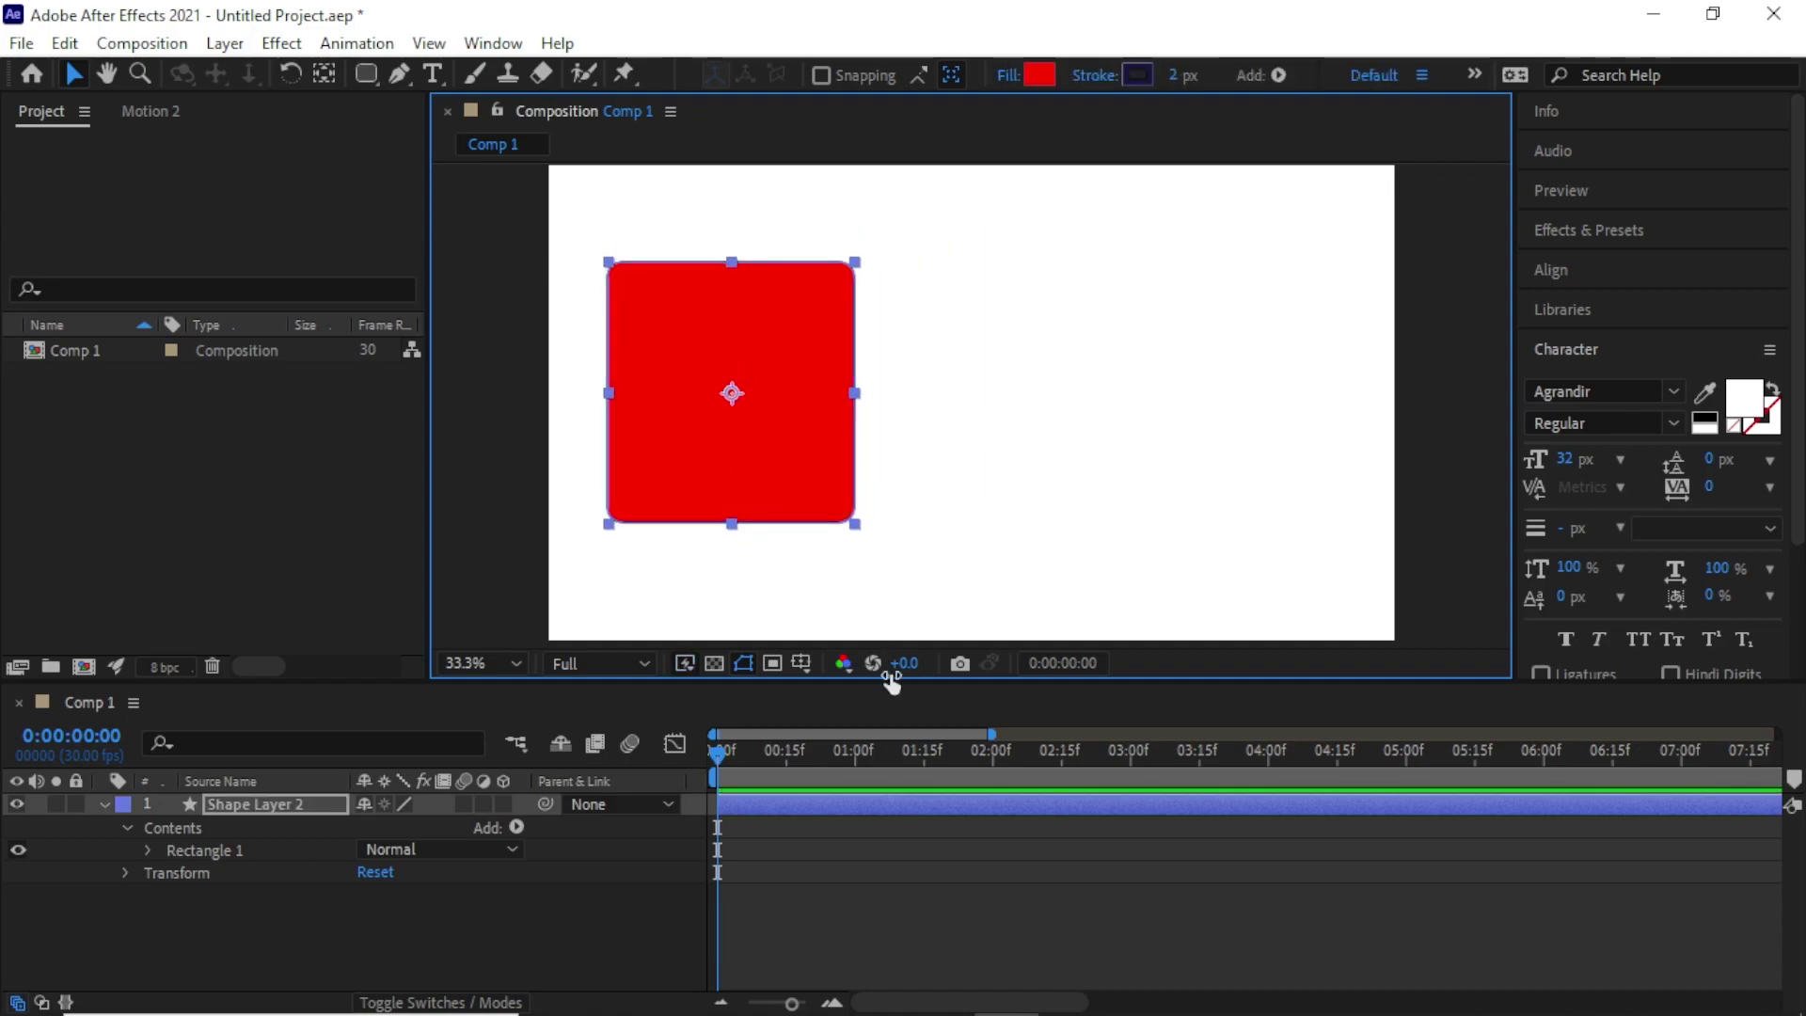
{"action": "left_click", "coordinate": [832, 883]}
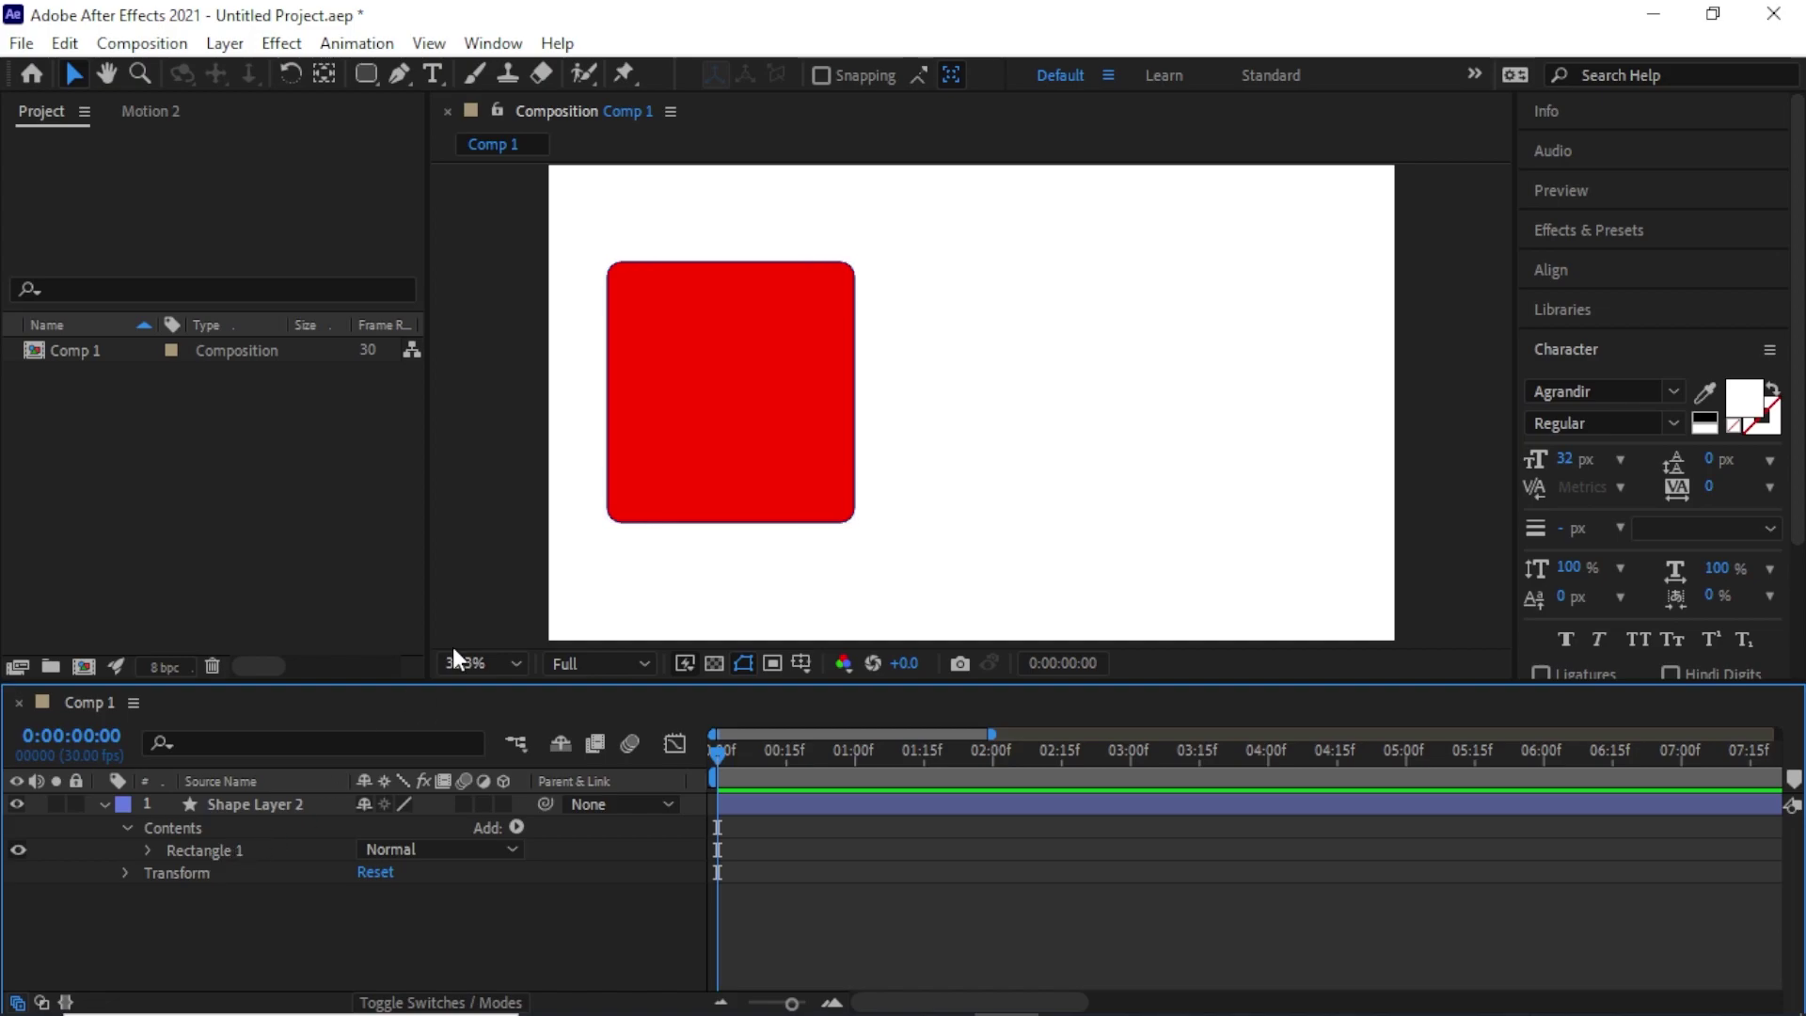
- Reveal the Position property of Shape Layer 2 and set its first keyframe at the start of the timeline
{"action": "left_click", "coordinate": [669, 408]}
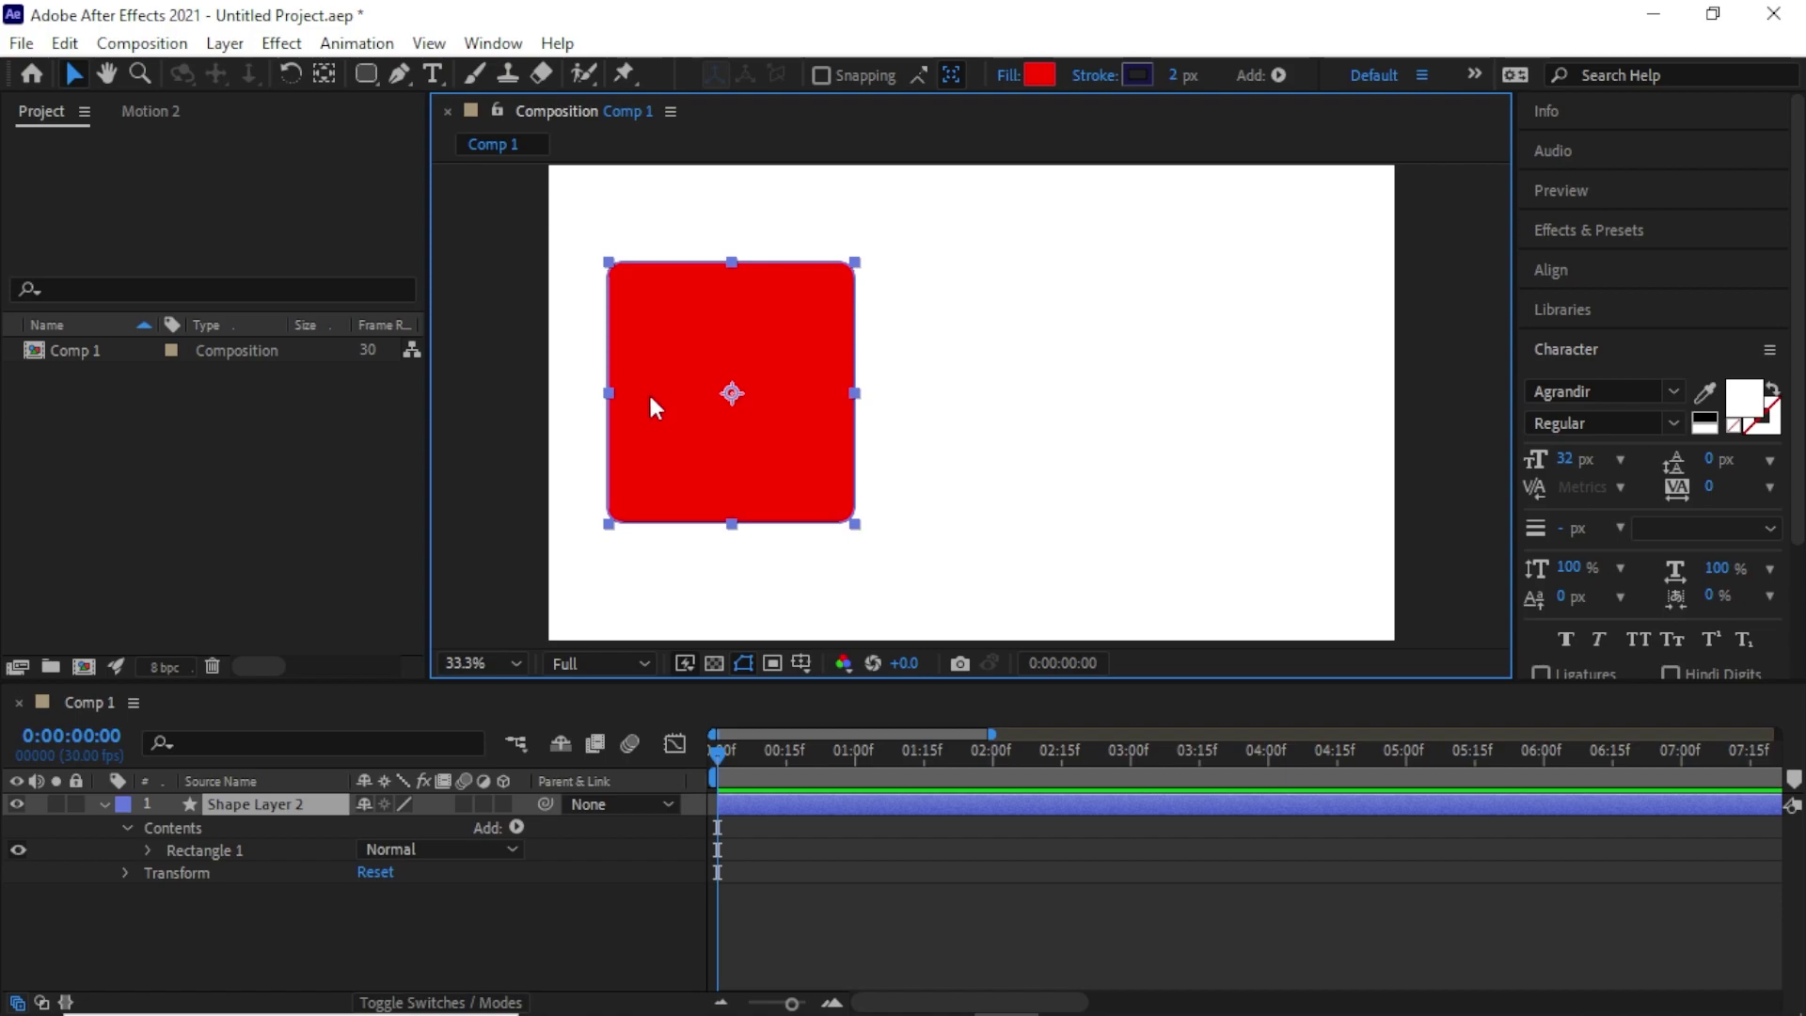
{"action": "key", "text": "p"}
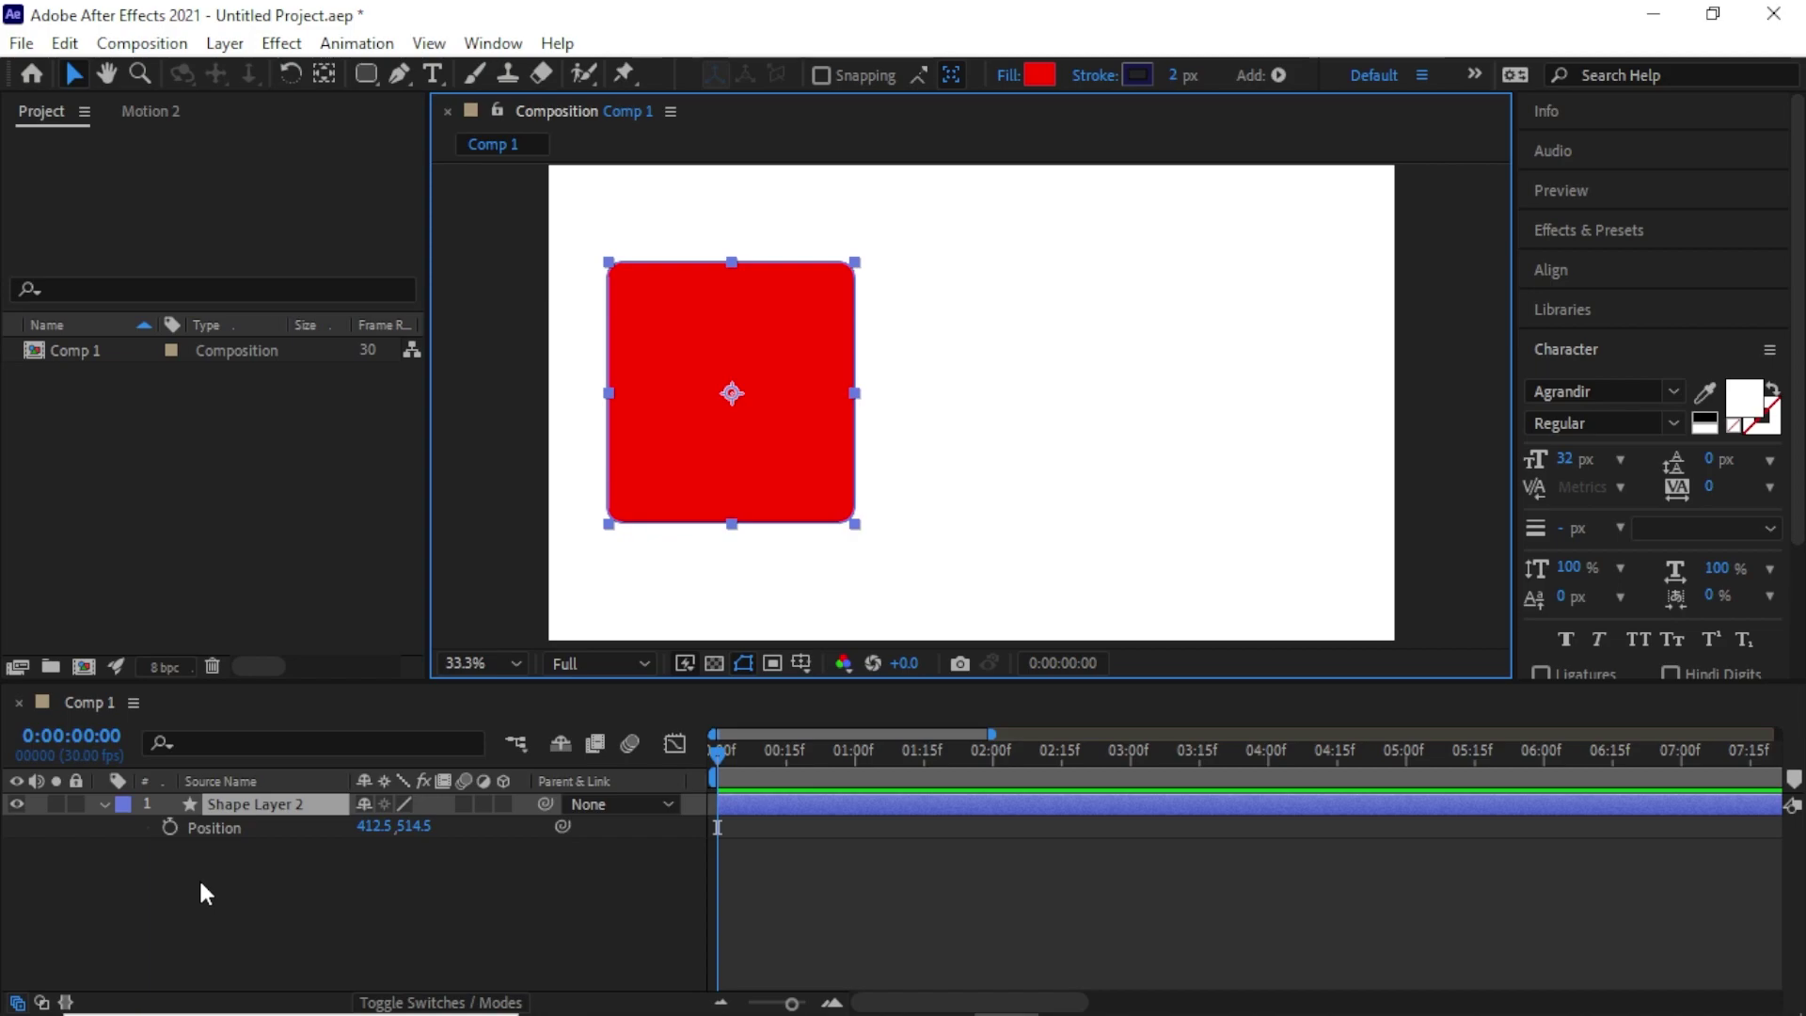
{"action": "left_click", "coordinate": [168, 829]}
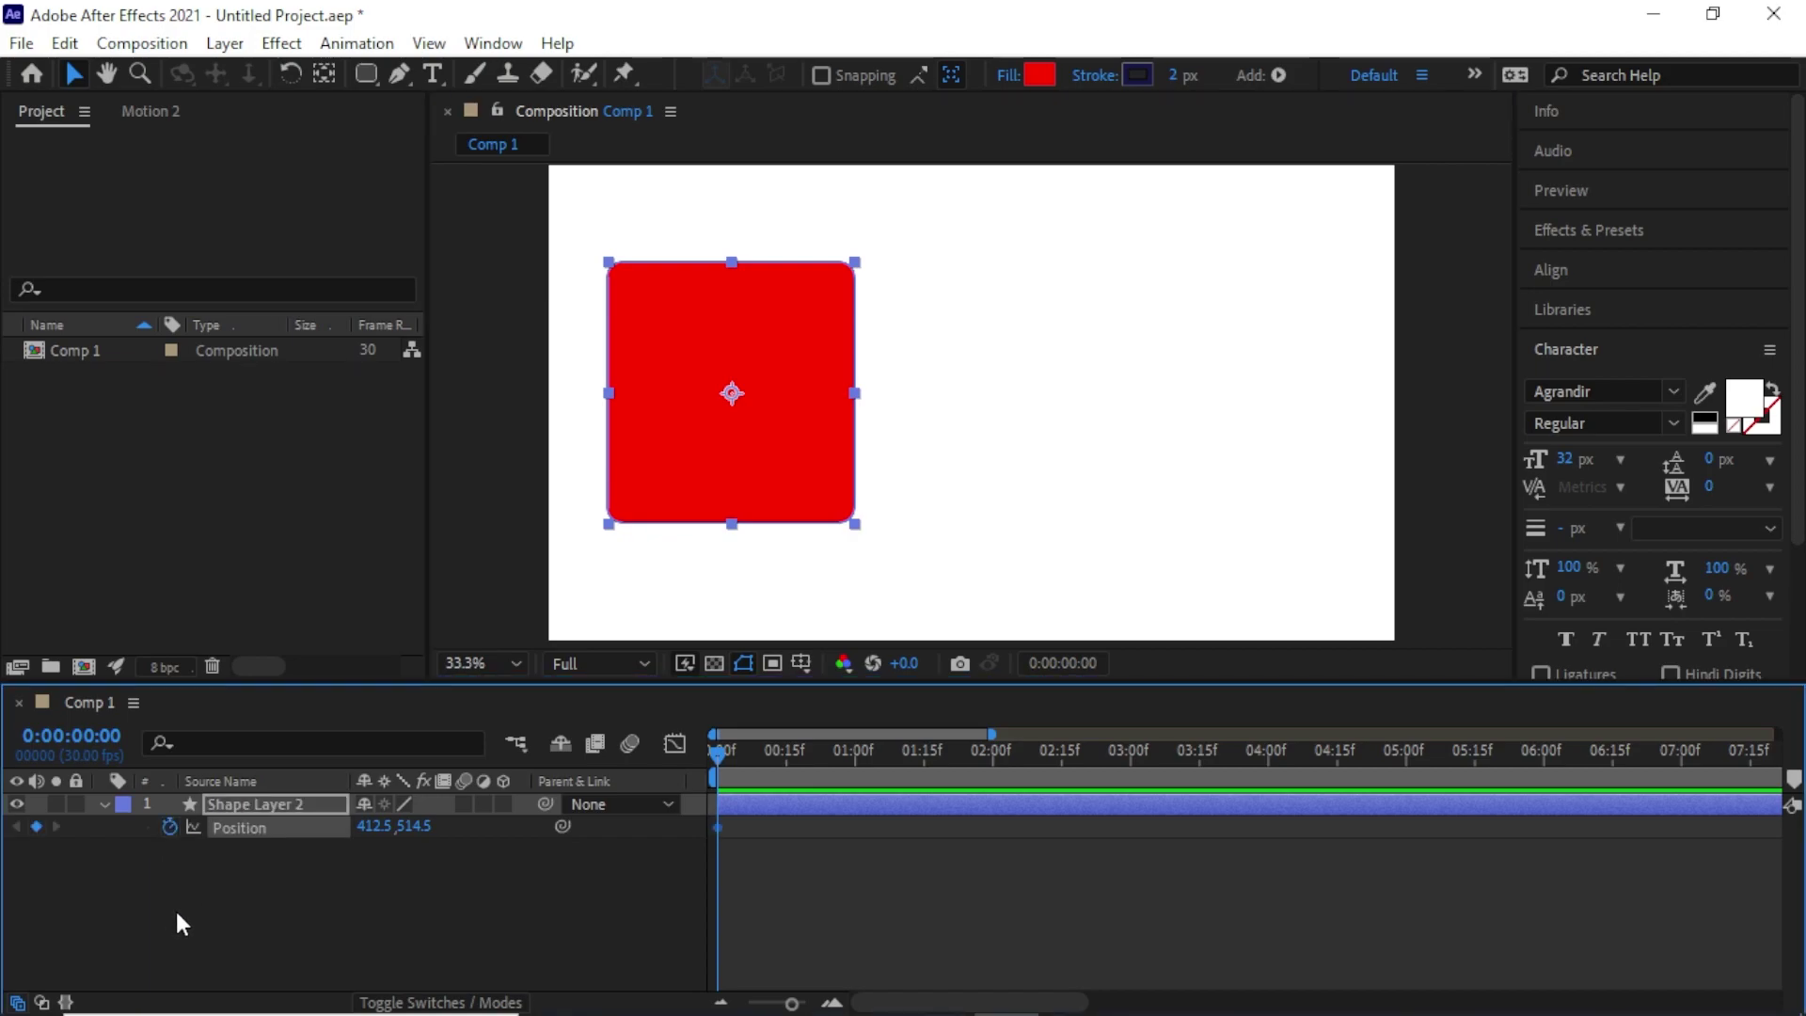
- Add a second Position keyframe at 2 seconds by moving the rectangle horizontally to X 1420.5
{"action": "left_click_drag", "start_coordinate": [719, 749], "coordinate": [993, 776]}
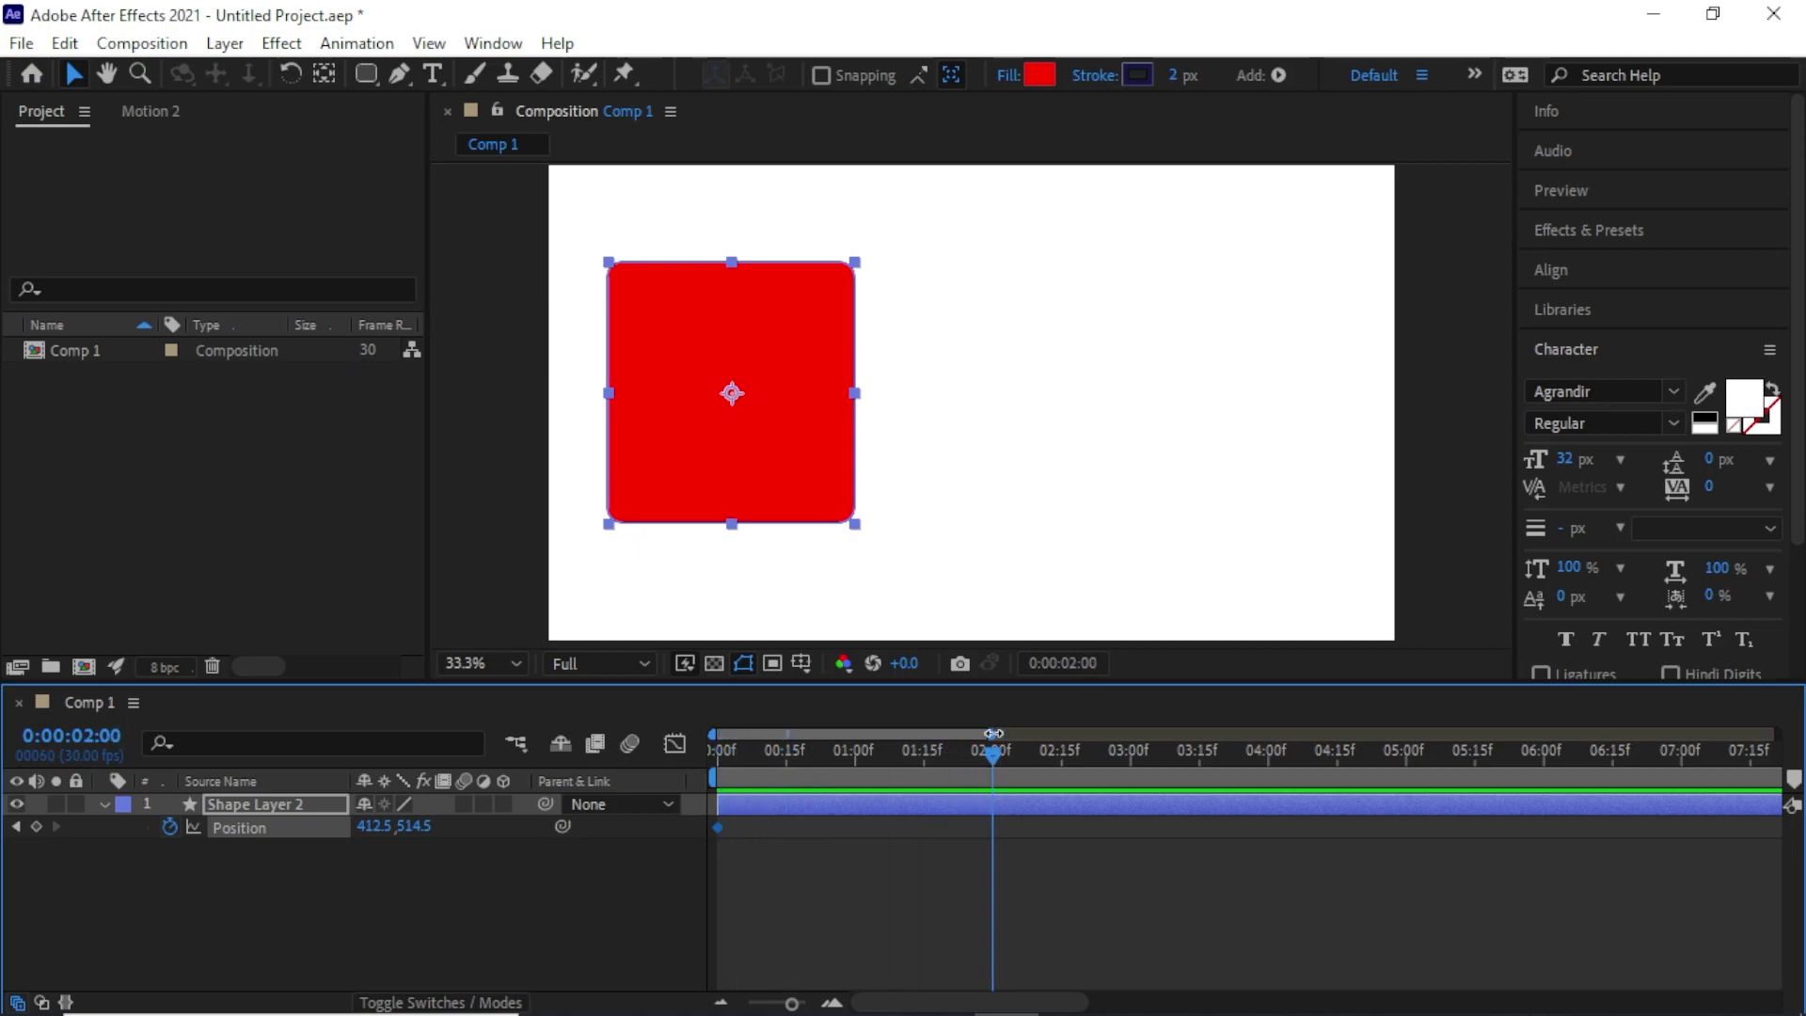
{"action": "left_click_drag", "start_coordinate": [993, 734], "coordinate": [1130, 734]}
{"action": "left_click_drag", "start_coordinate": [899, 753], "coordinate": [900, 759]}
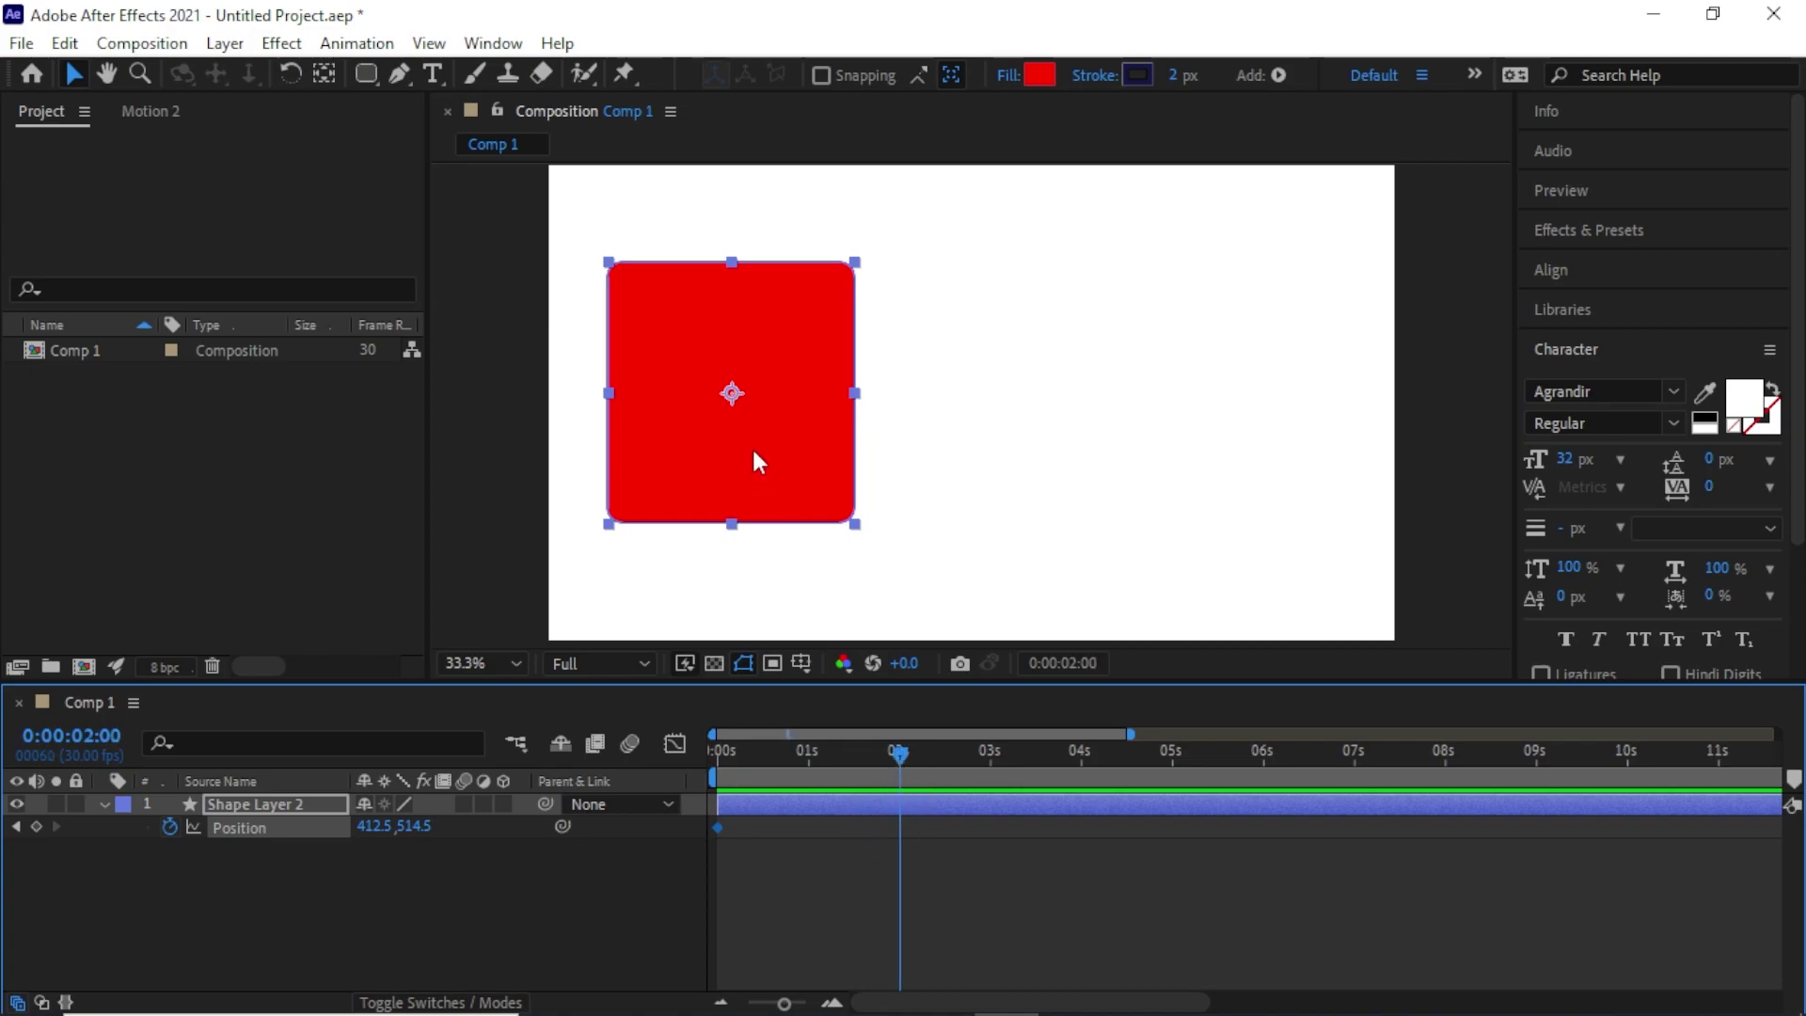
{"action": "left_click_drag", "start_coordinate": [412, 826], "coordinate": [472, 822]}
{"action": "key", "text": "ctrl+z"}
{"action": "left_click_drag", "start_coordinate": [380, 833], "coordinate": [1641, 769]}
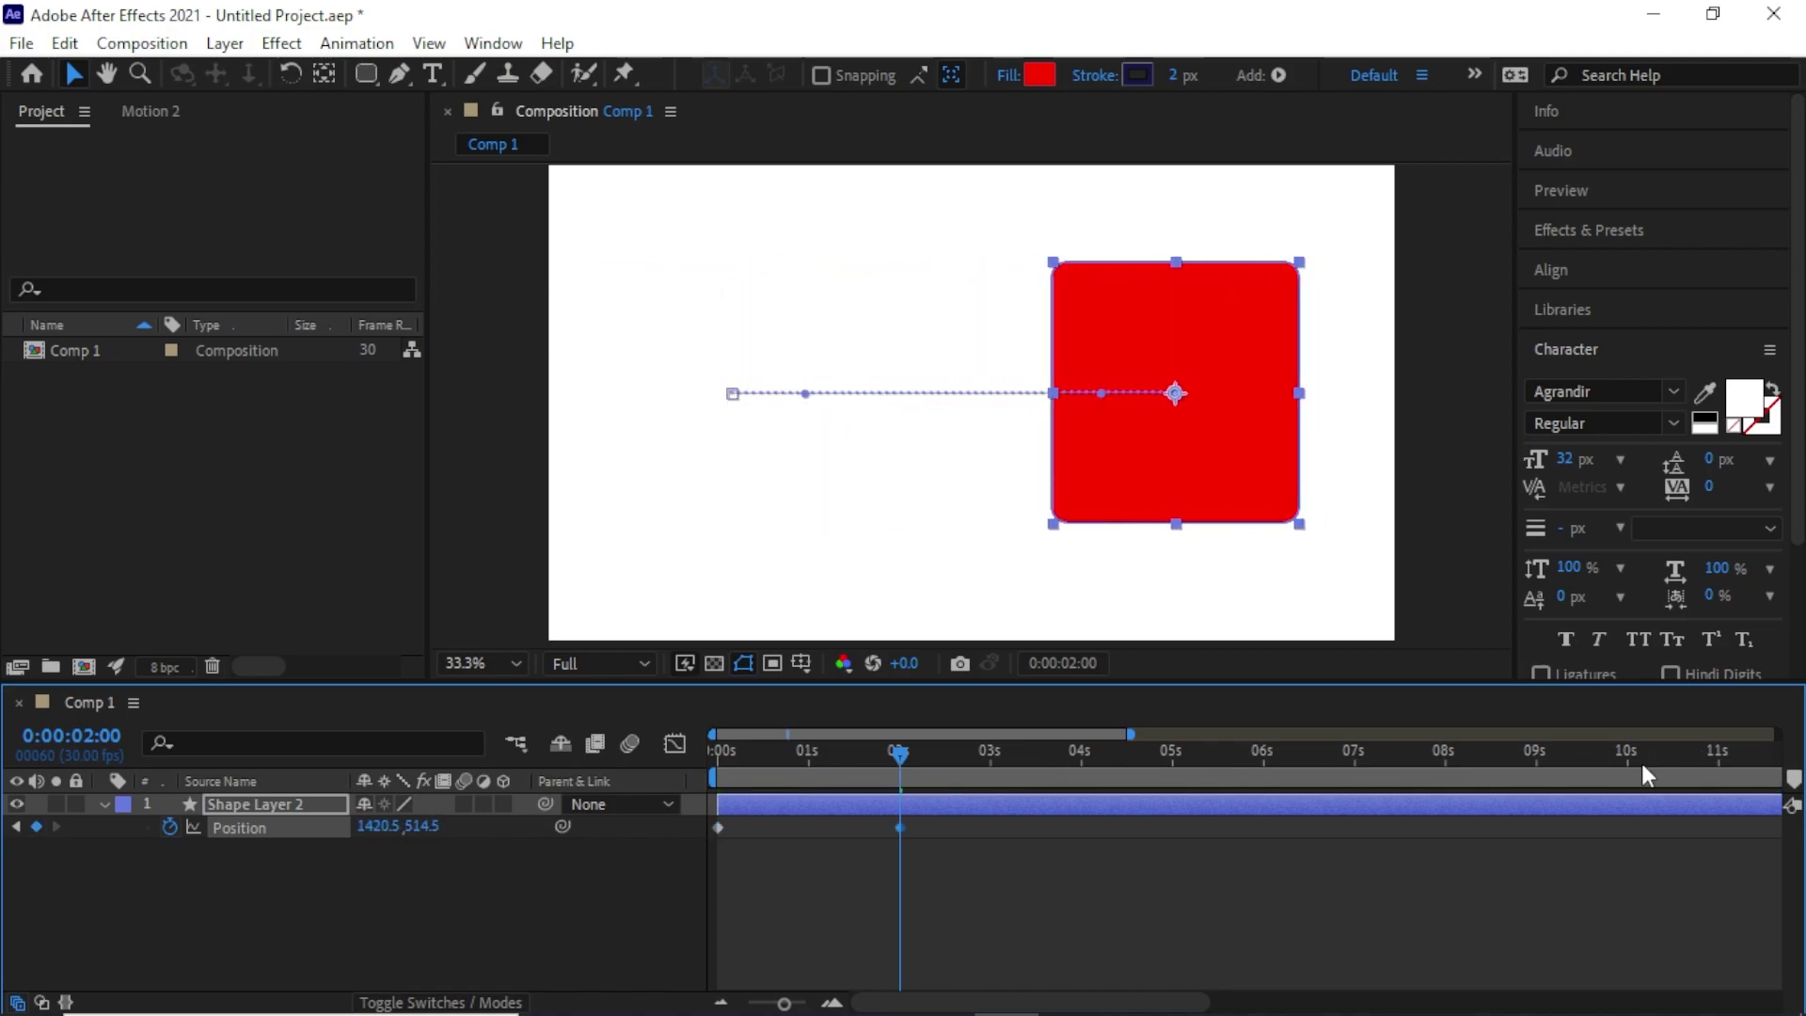
- Preview the rectangle's position animation from the start, stop playback, and keep the playhead at the beginning
{"action": "left_click_drag", "start_coordinate": [898, 768], "coordinate": [687, 779]}
{"action": "left_click", "coordinate": [804, 865]}
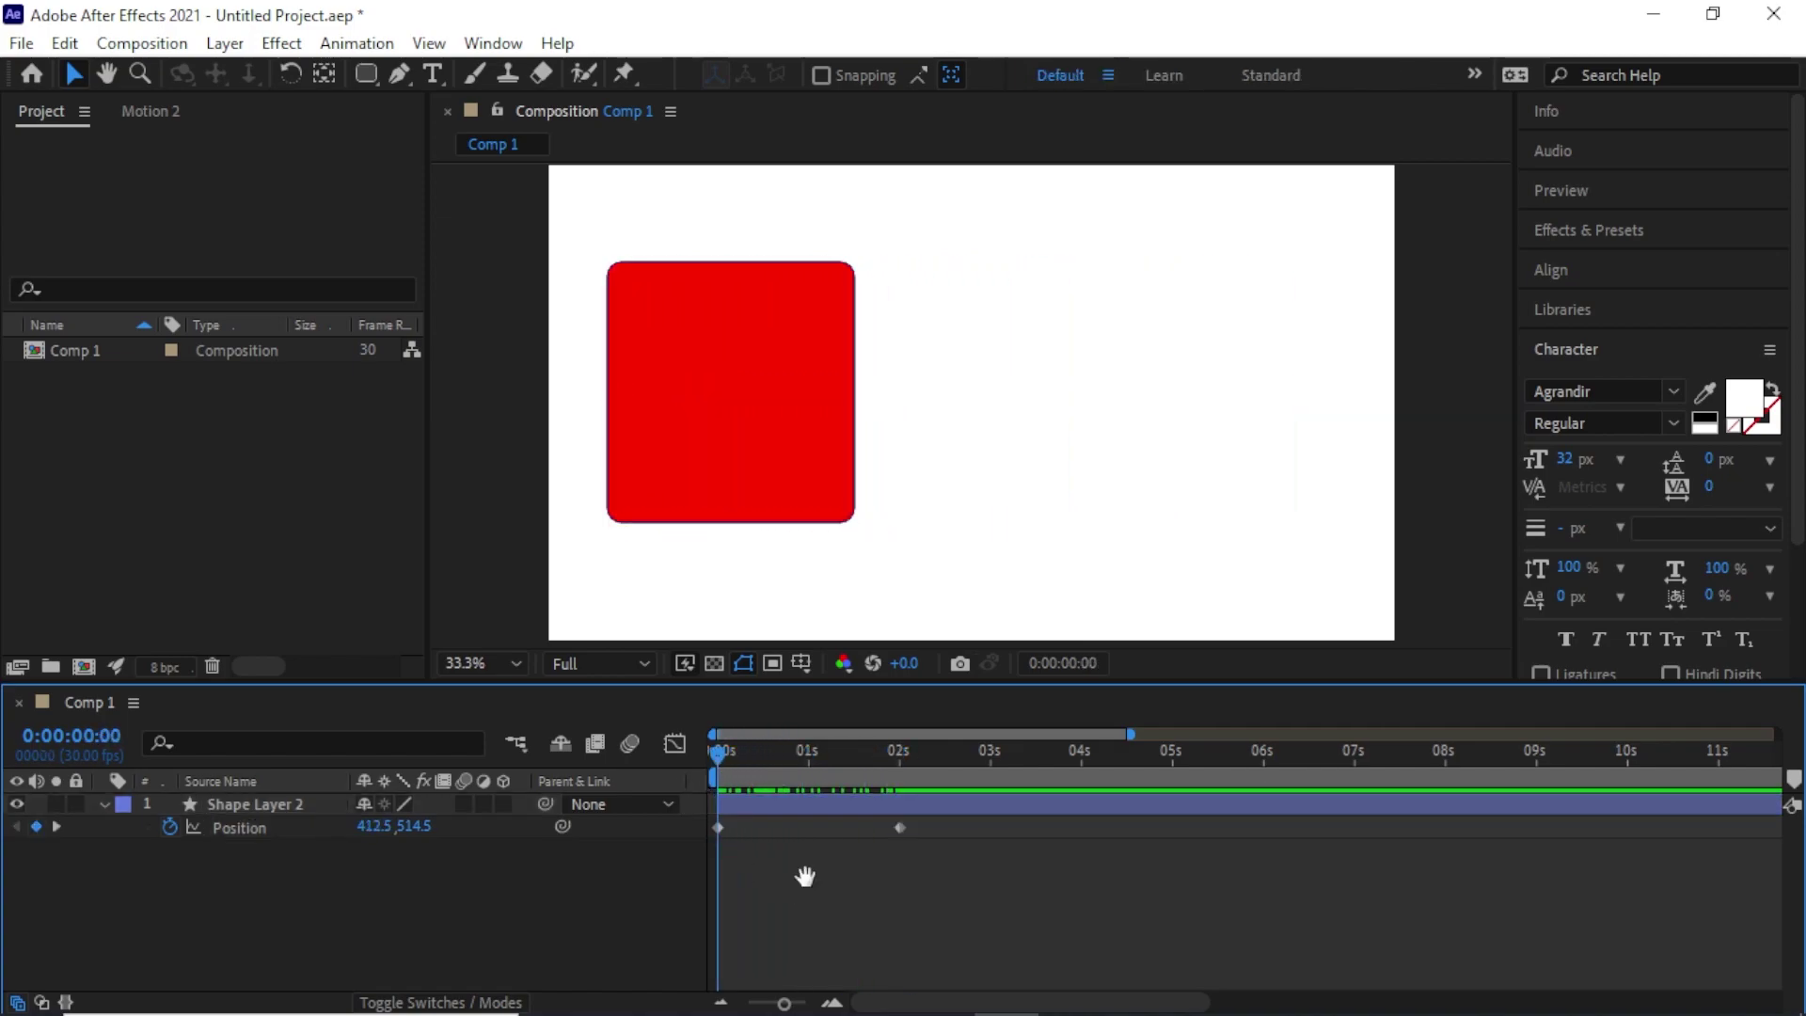
{"action": "key", "text": "space"}
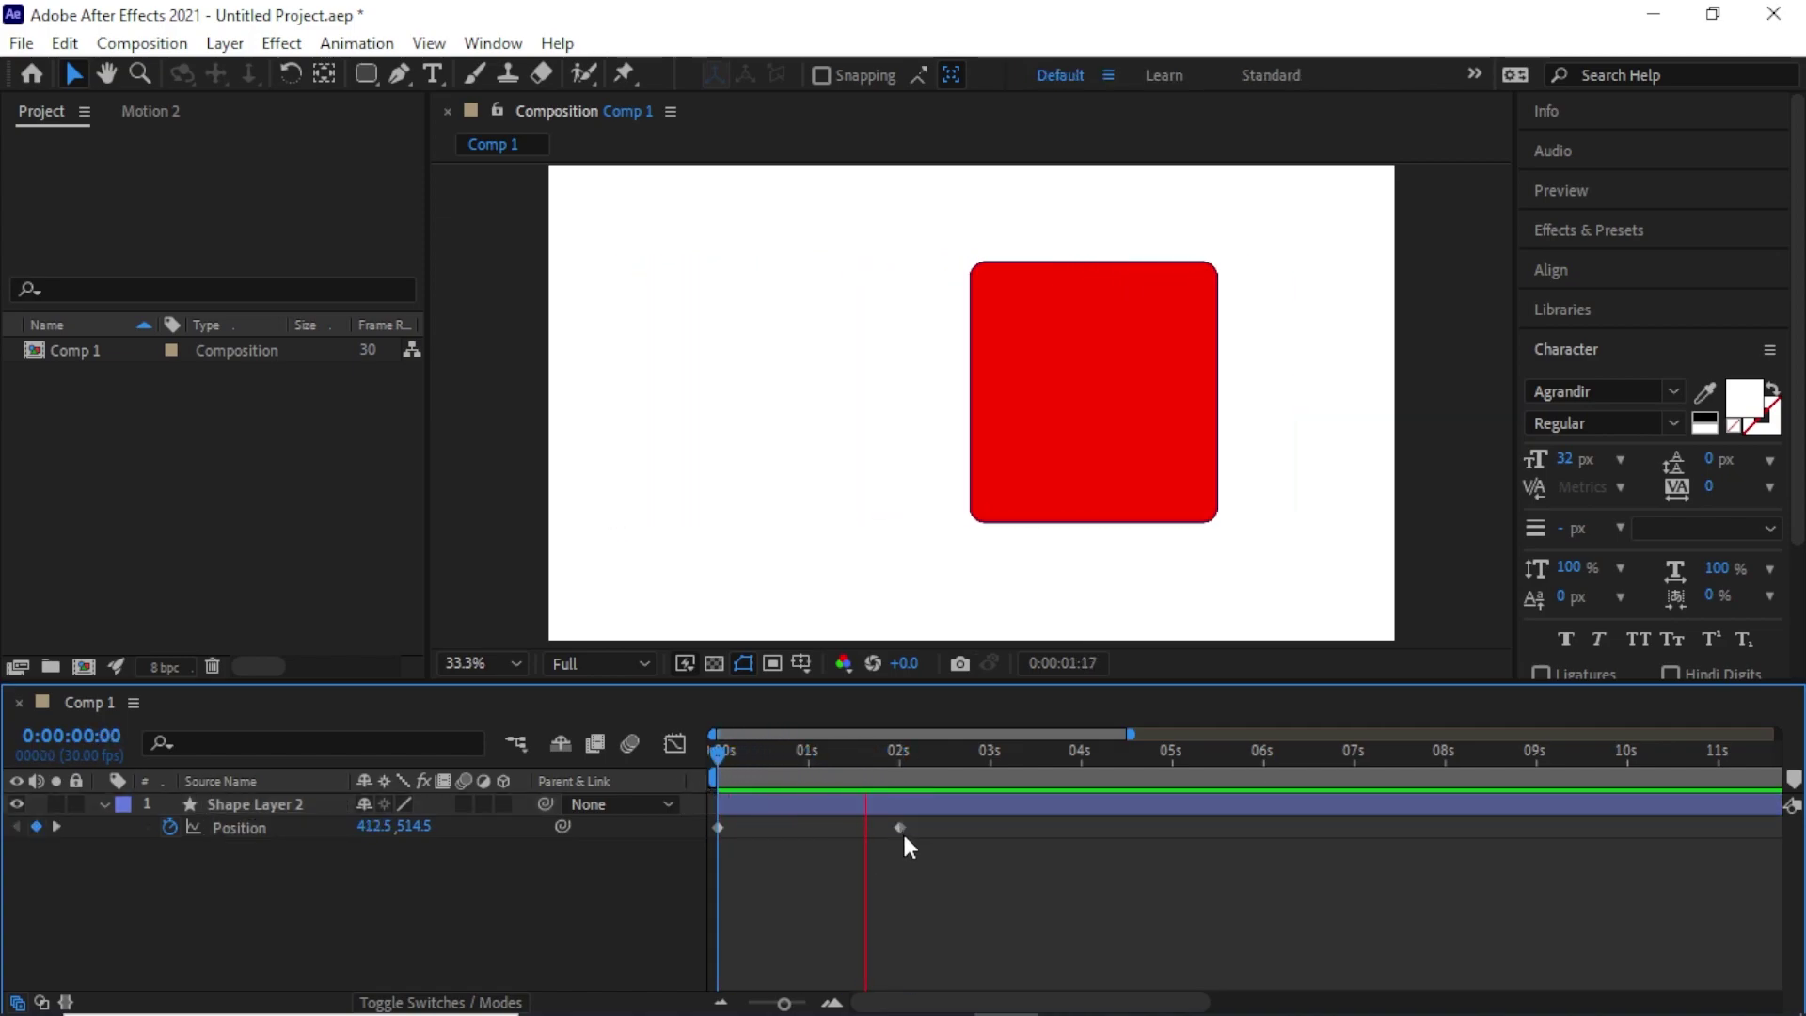
{"action": "key", "text": "space"}
{"action": "mouse_move", "coordinate": [718, 792]}
{"action": "left_mouse_down"}
{"action": "mouse_move", "coordinate": [874, 793]}
{"action": "mouse_move", "coordinate": [631, 794]}
{"action": "left_mouse_up"}
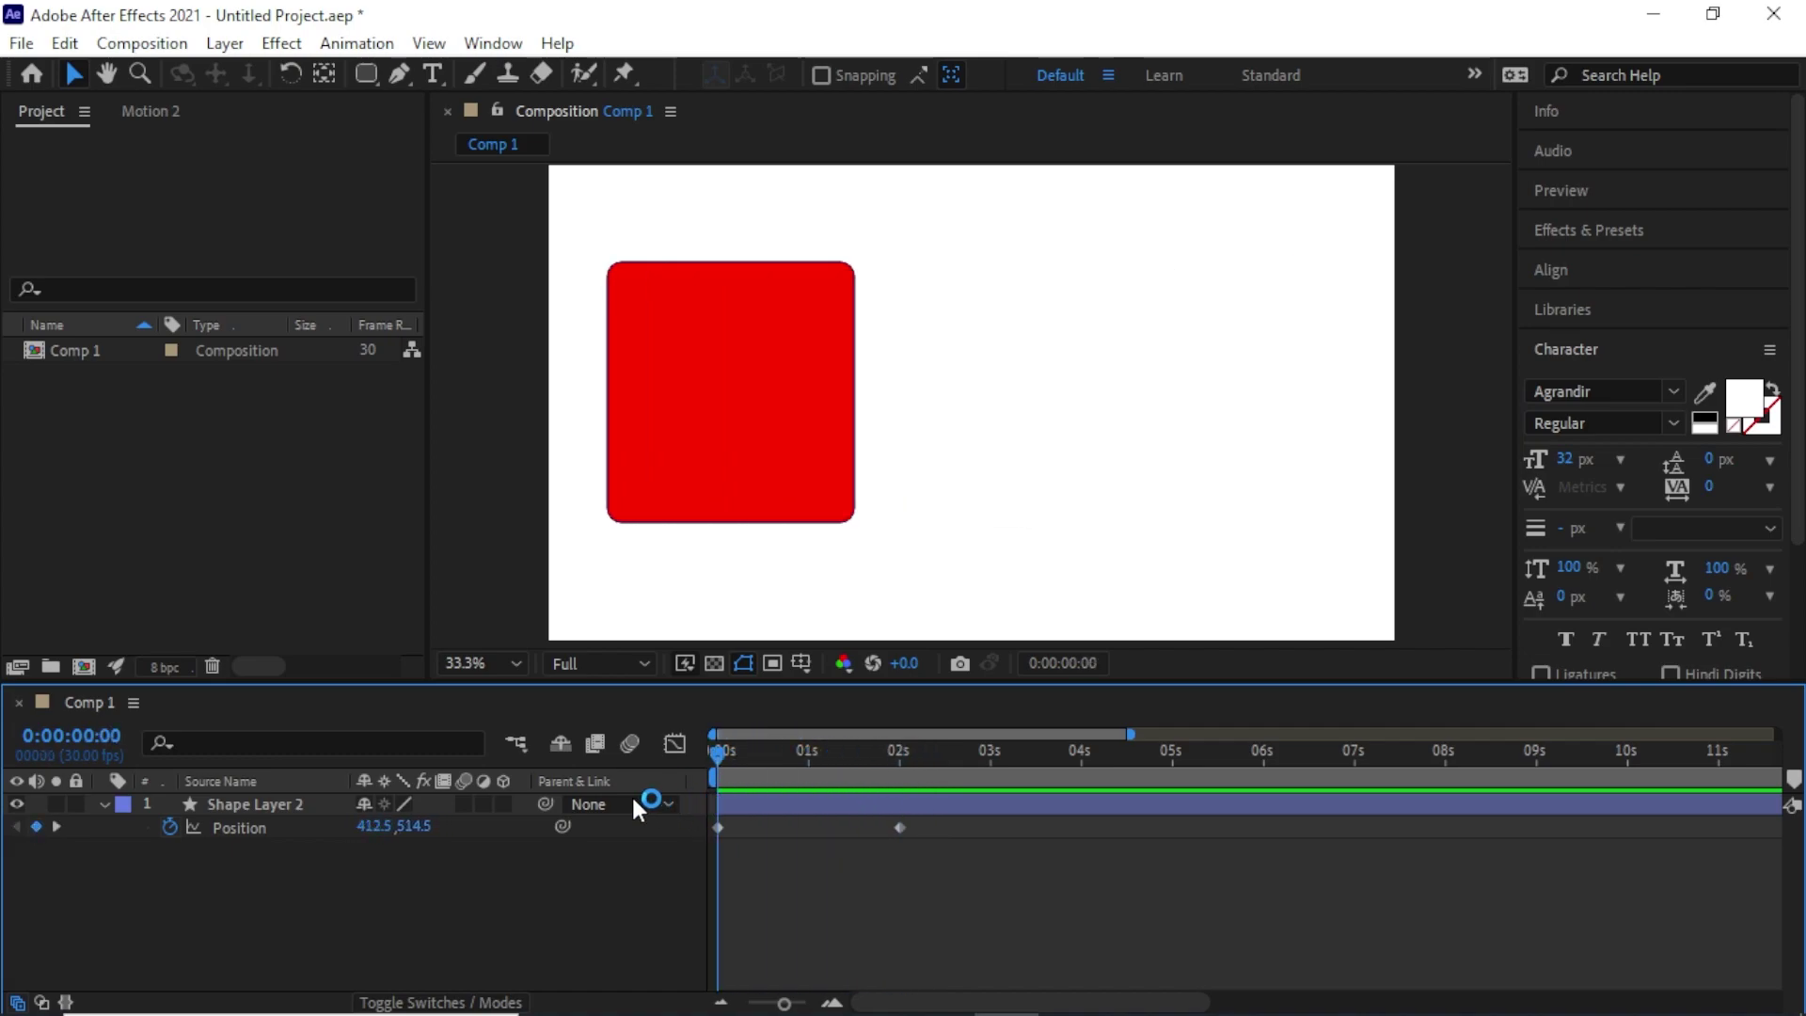
- Select Shape Layer 2 and reveal its Scale property
{"action": "left_click", "coordinate": [228, 807]}
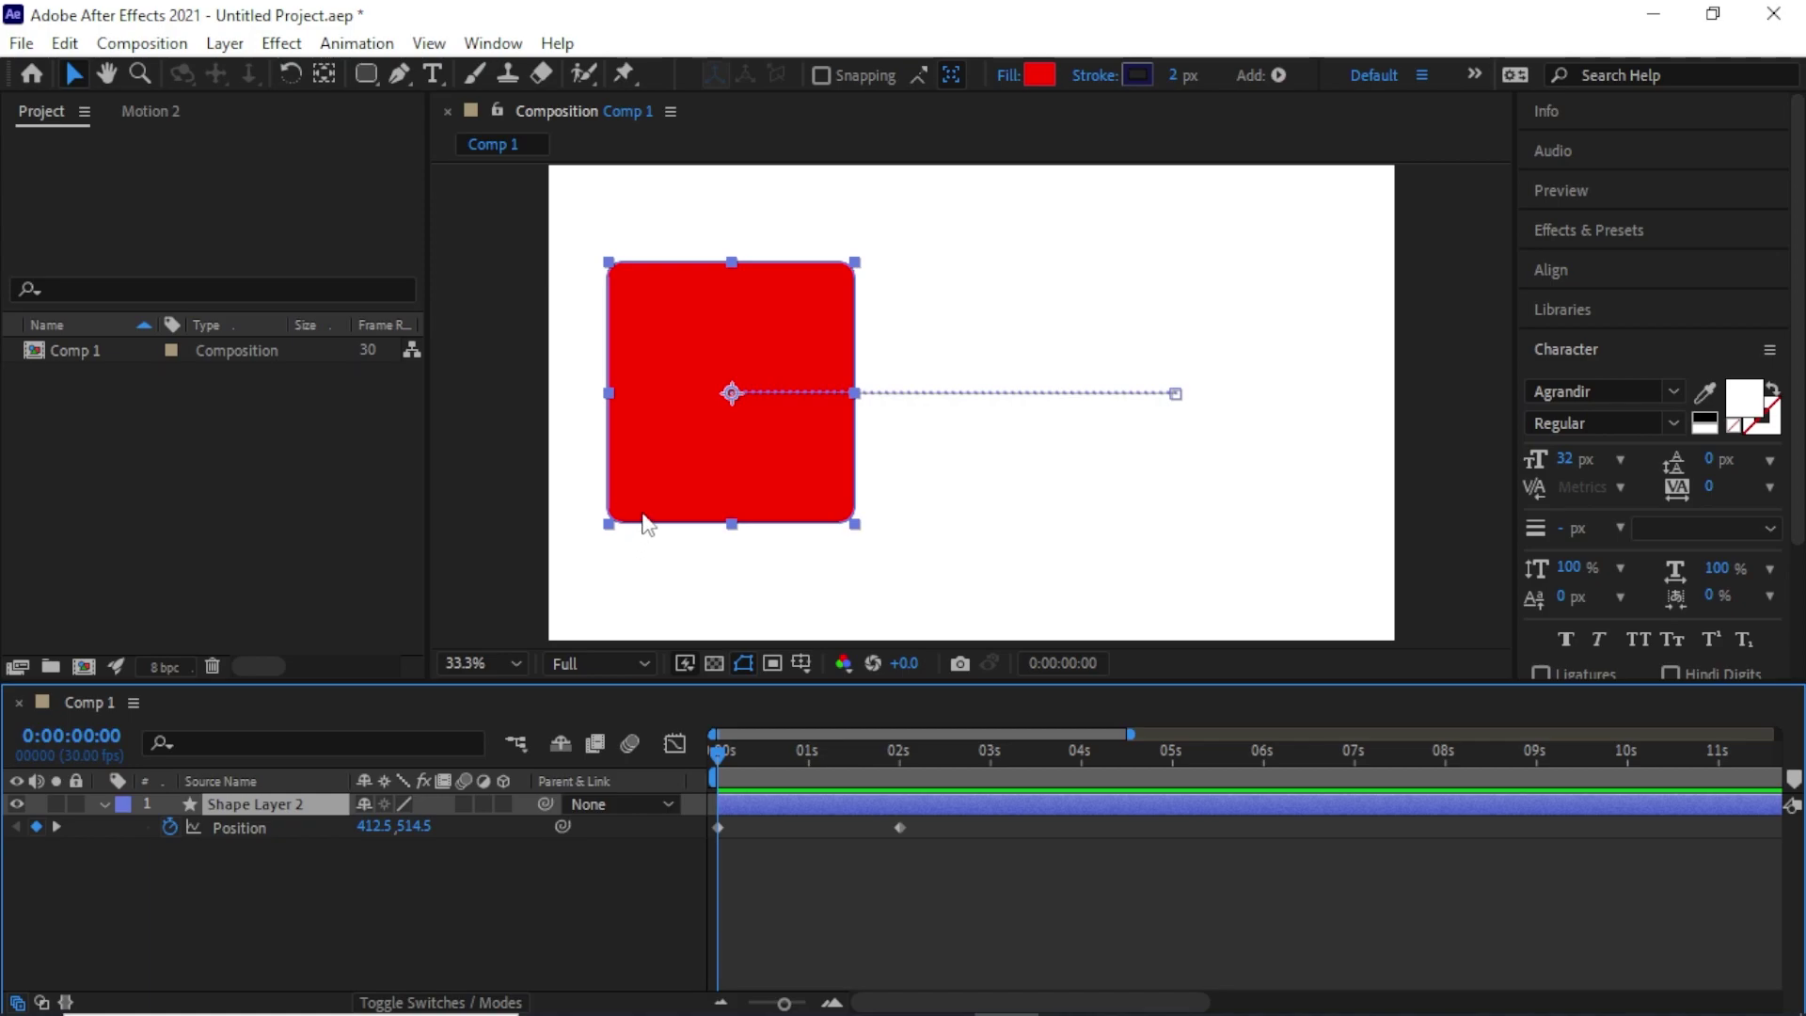
{"action": "key", "text": "s"}
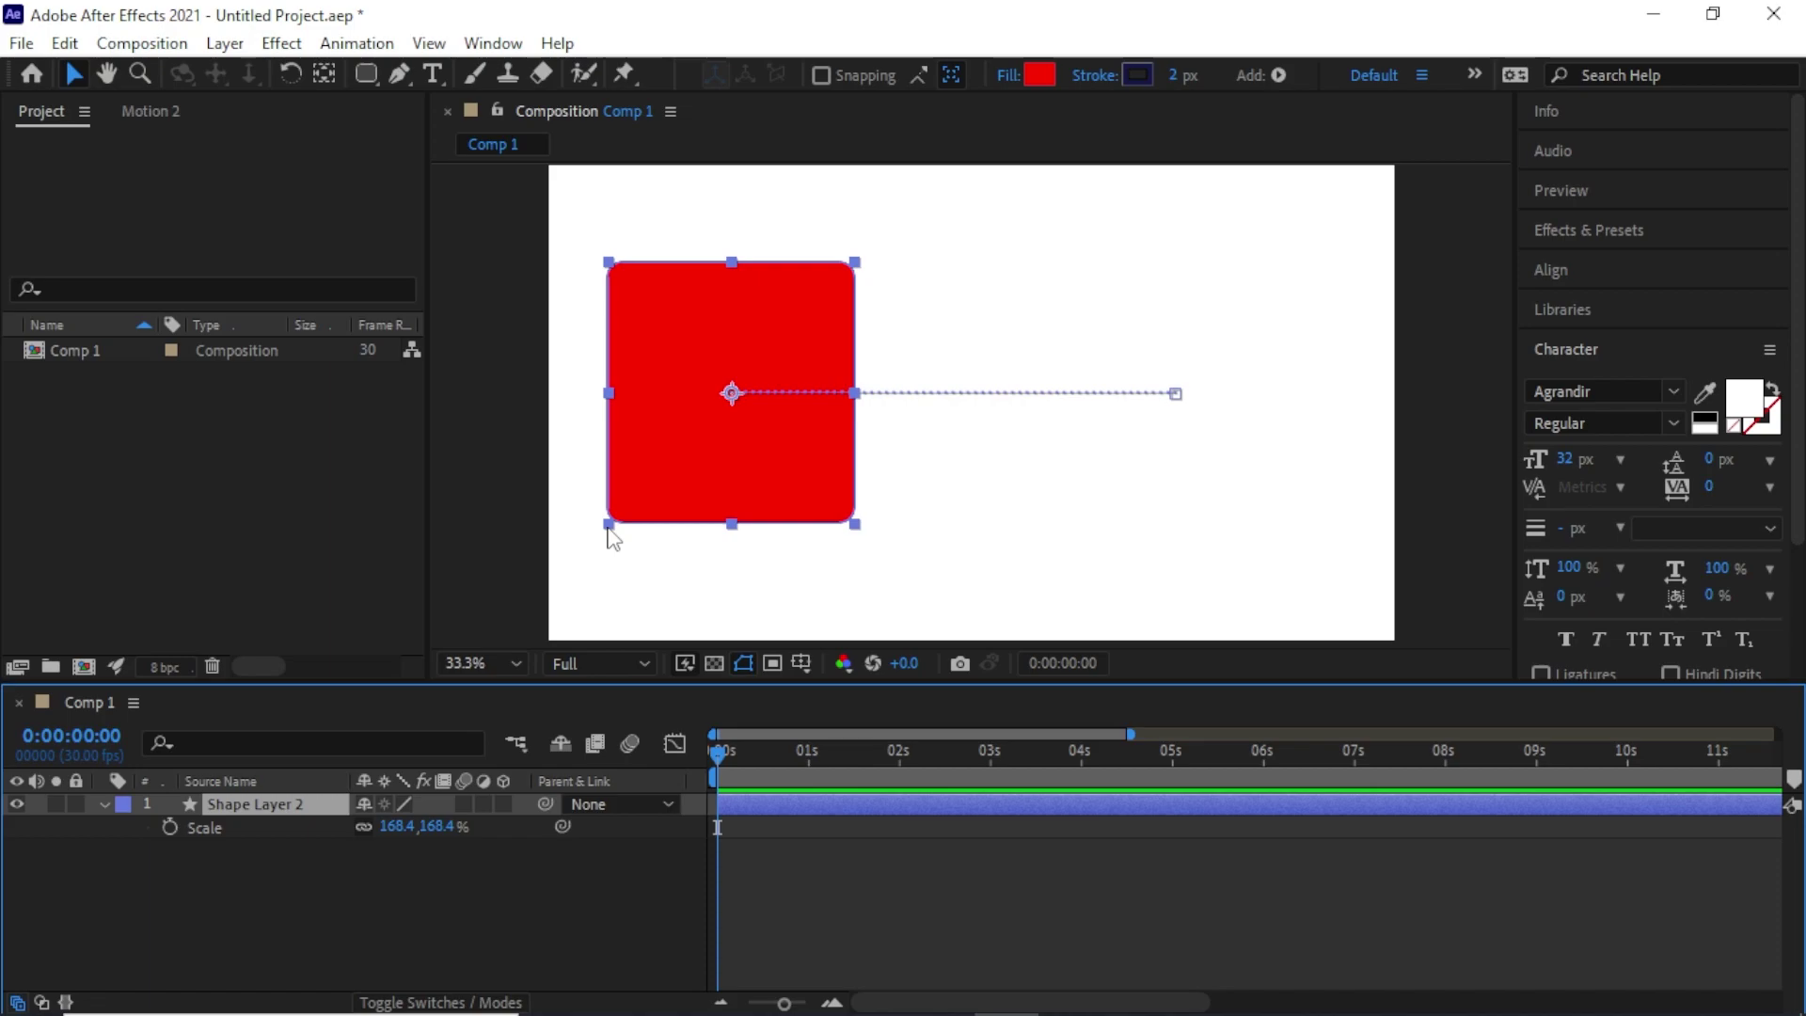
- Try shrinking the rectangle from its bottom-left corner, and undo the scaling
{"action": "left_click", "coordinate": [608, 538]}
{"action": "left_click", "coordinate": [660, 487]}
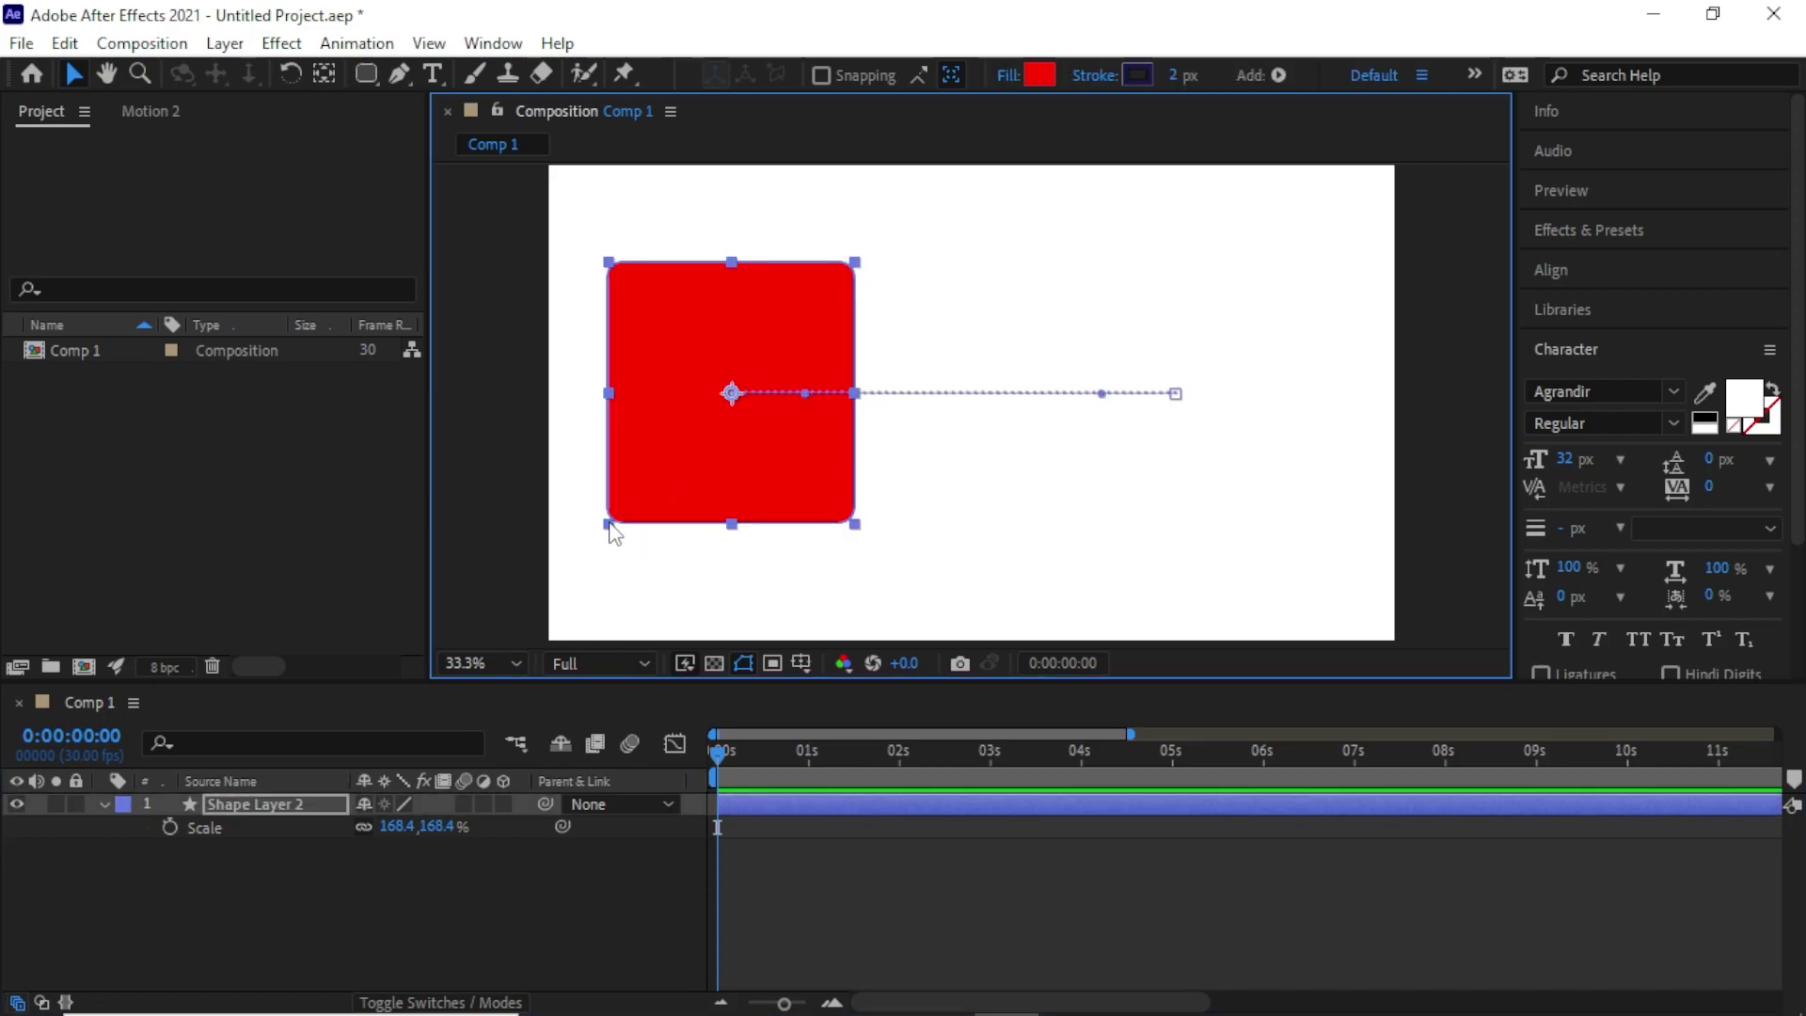
{"action": "left_click", "coordinate": [610, 525]}
{"action": "left_click", "coordinate": [610, 475]}
{"action": "left_click", "coordinate": [611, 535]}
{"action": "left_click", "coordinate": [612, 524]}
{"action": "left_click", "coordinate": [632, 516]}
{"action": "left_click", "coordinate": [627, 512]}
{"action": "mouse_move", "coordinate": [609, 524]}
{"action": "left_mouse_down"}
{"action": "mouse_move", "coordinate": [648, 491]}
{"action": "mouse_move", "coordinate": [614, 524]}
{"action": "mouse_move", "coordinate": [682, 520]}
{"action": "mouse_move", "coordinate": [621, 452]}
{"action": "mouse_move", "coordinate": [650, 465]}
{"action": "left_mouse_up"}
{"action": "key", "text": "ctrl+z"}
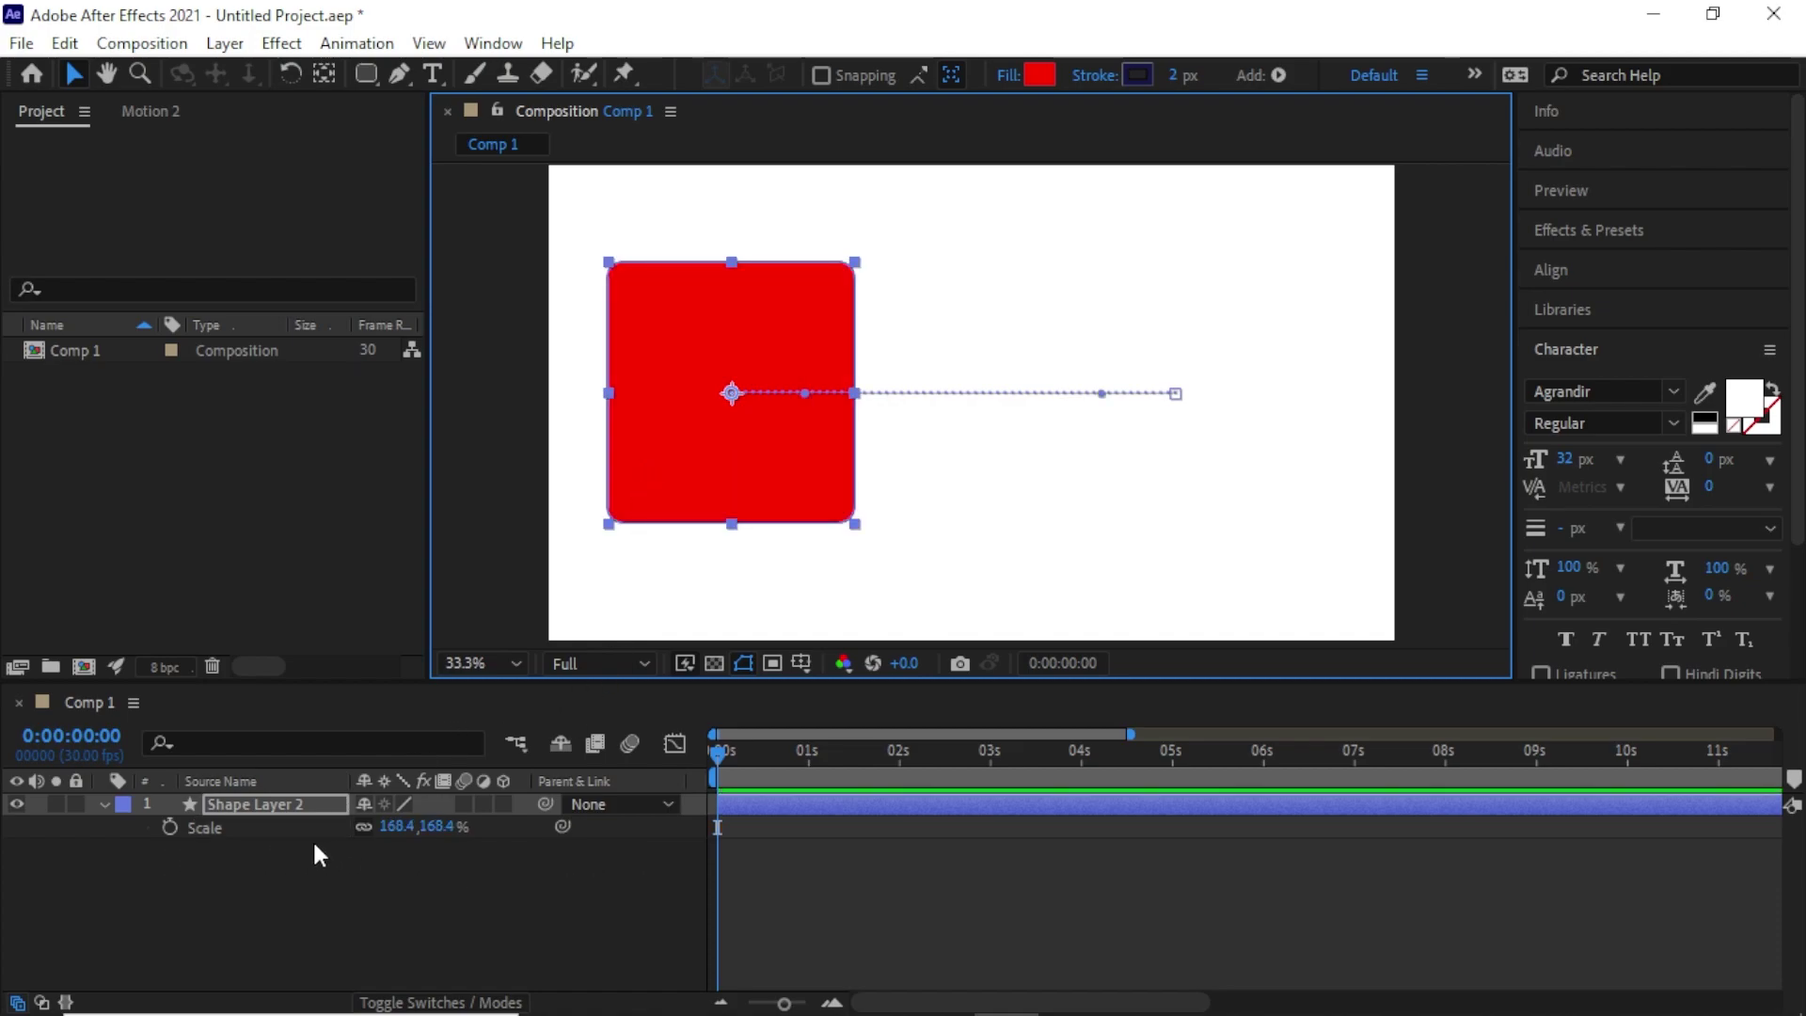
- Keyframe Shape Layer 2's Scale at the start of the timeline, and reduce it to about -1.6% at 2 seconds
{"action": "left_click", "coordinate": [217, 829]}
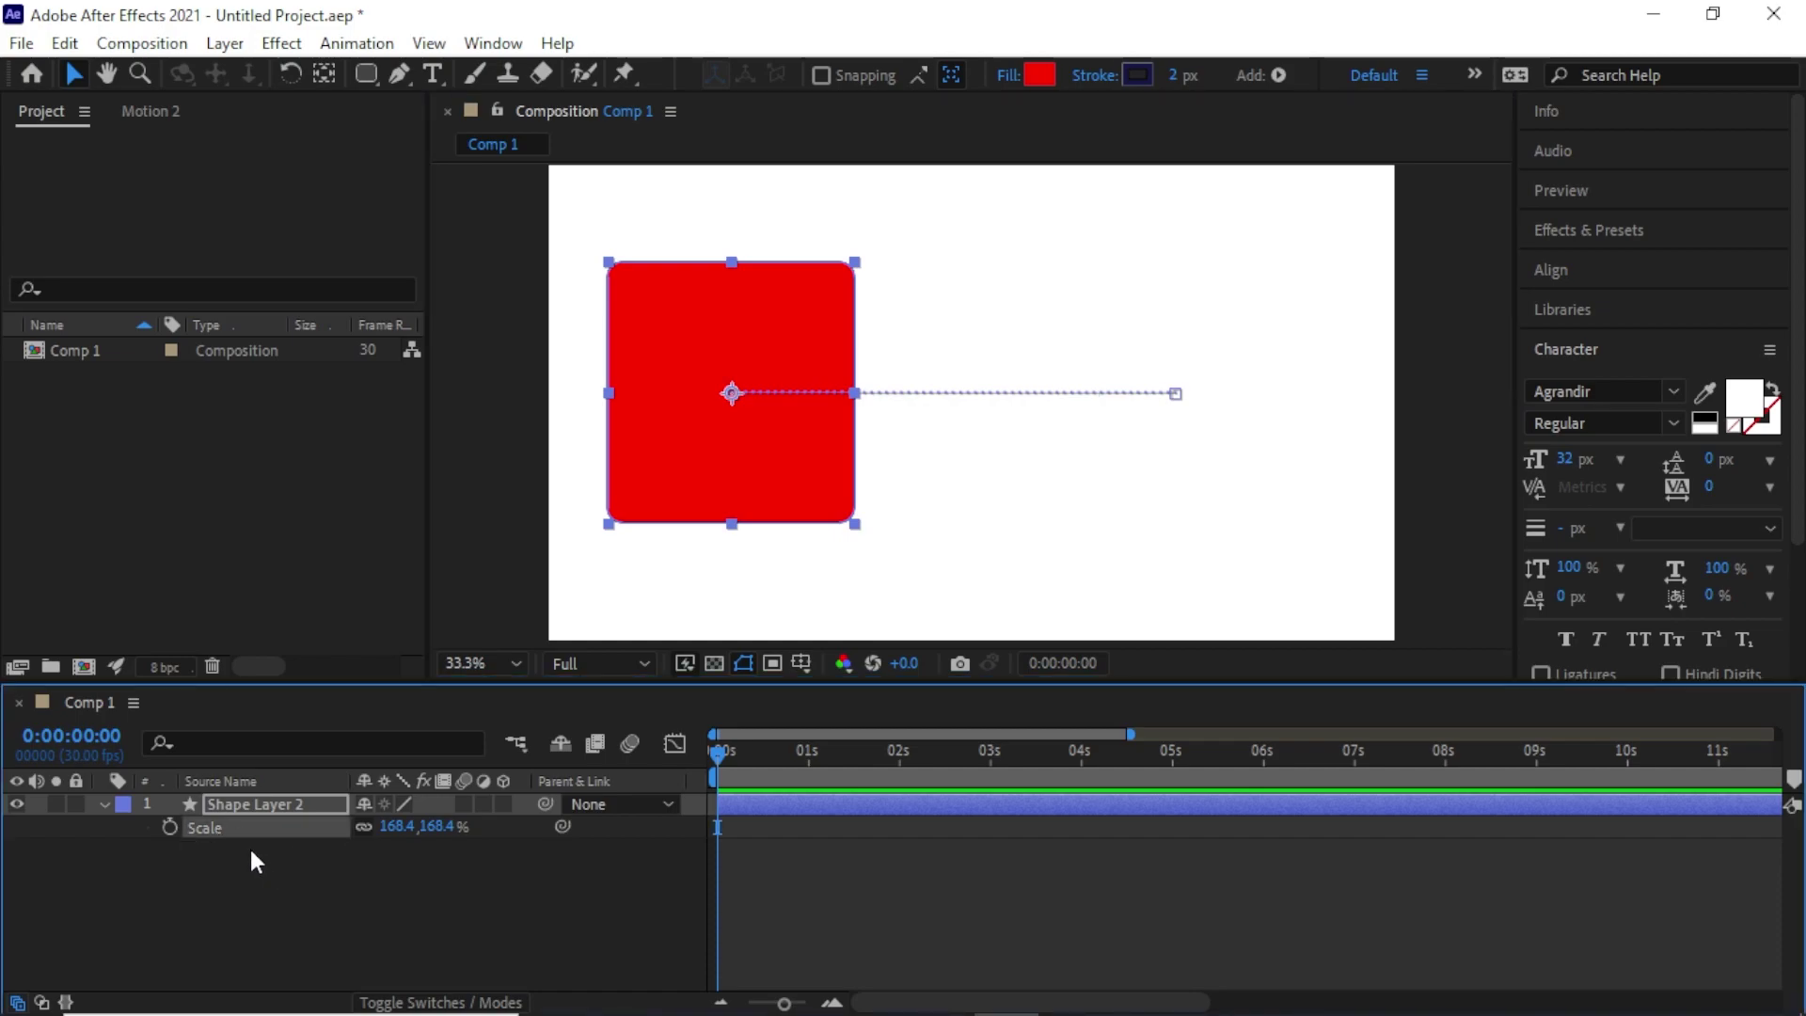
{"action": "left_click", "coordinate": [169, 827]}
{"action": "left_click_drag", "start_coordinate": [714, 756], "coordinate": [896, 779]}
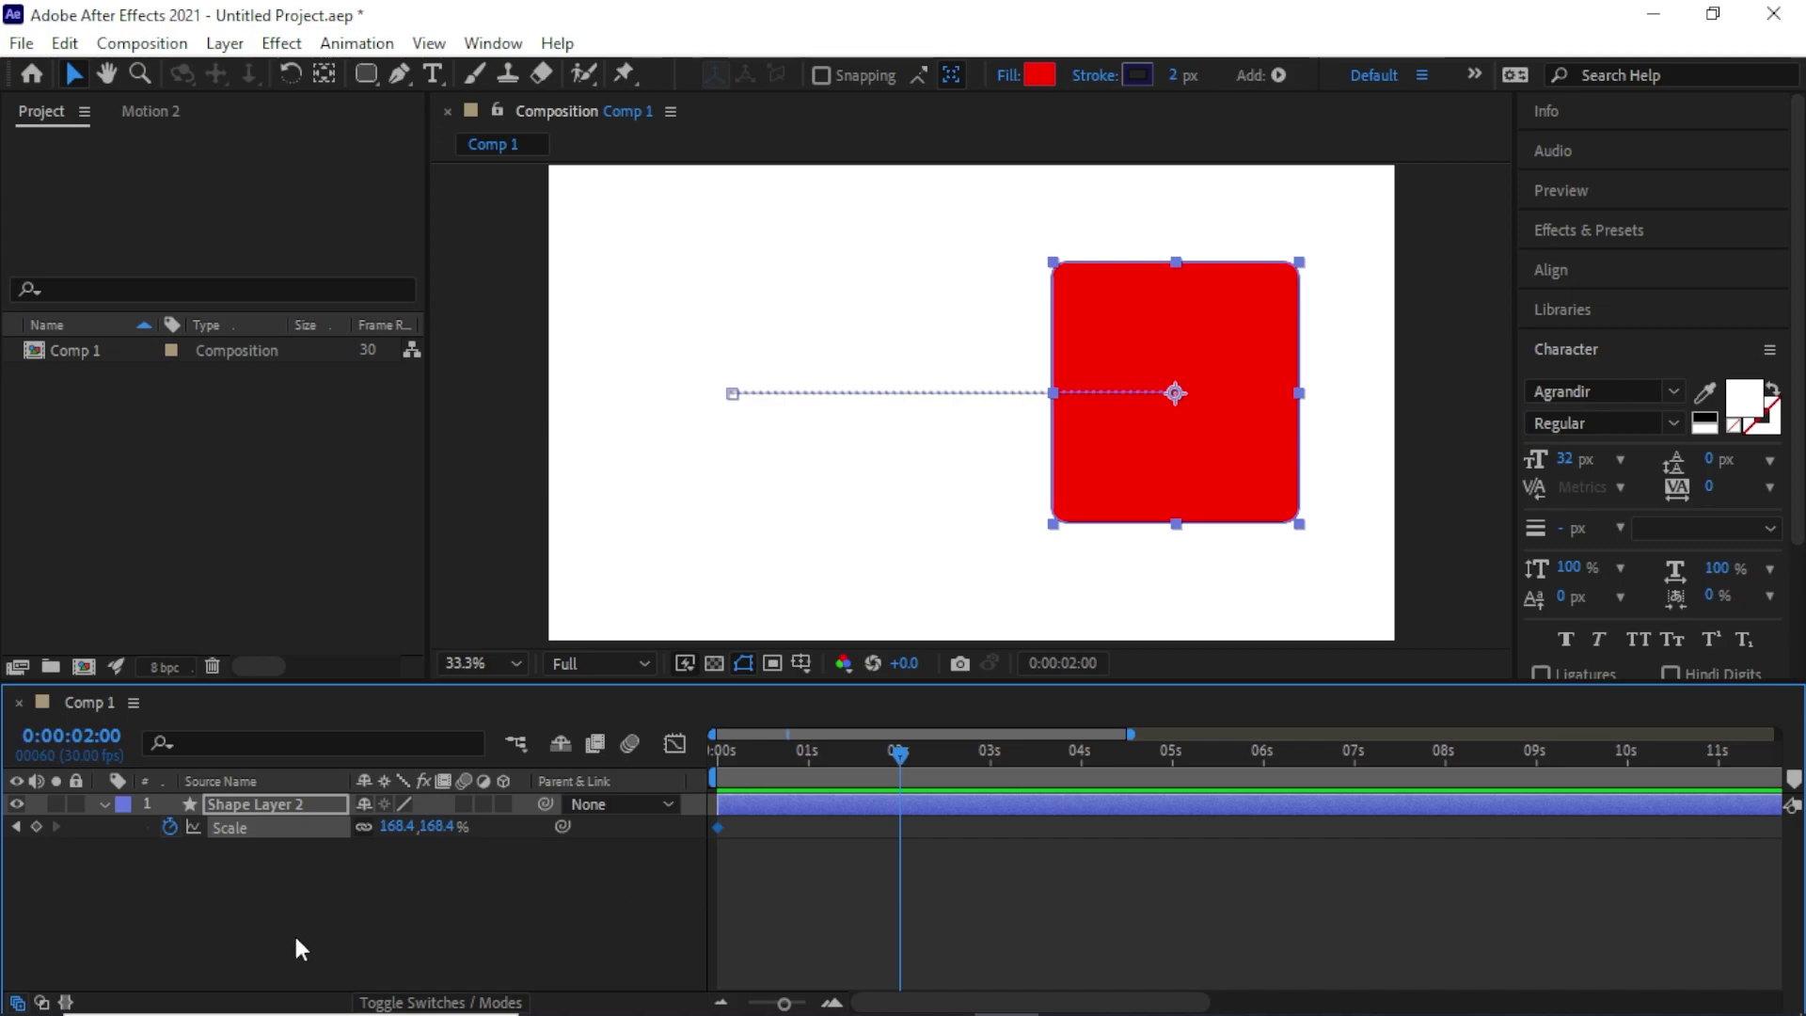
{"action": "left_click", "coordinate": [449, 827]}
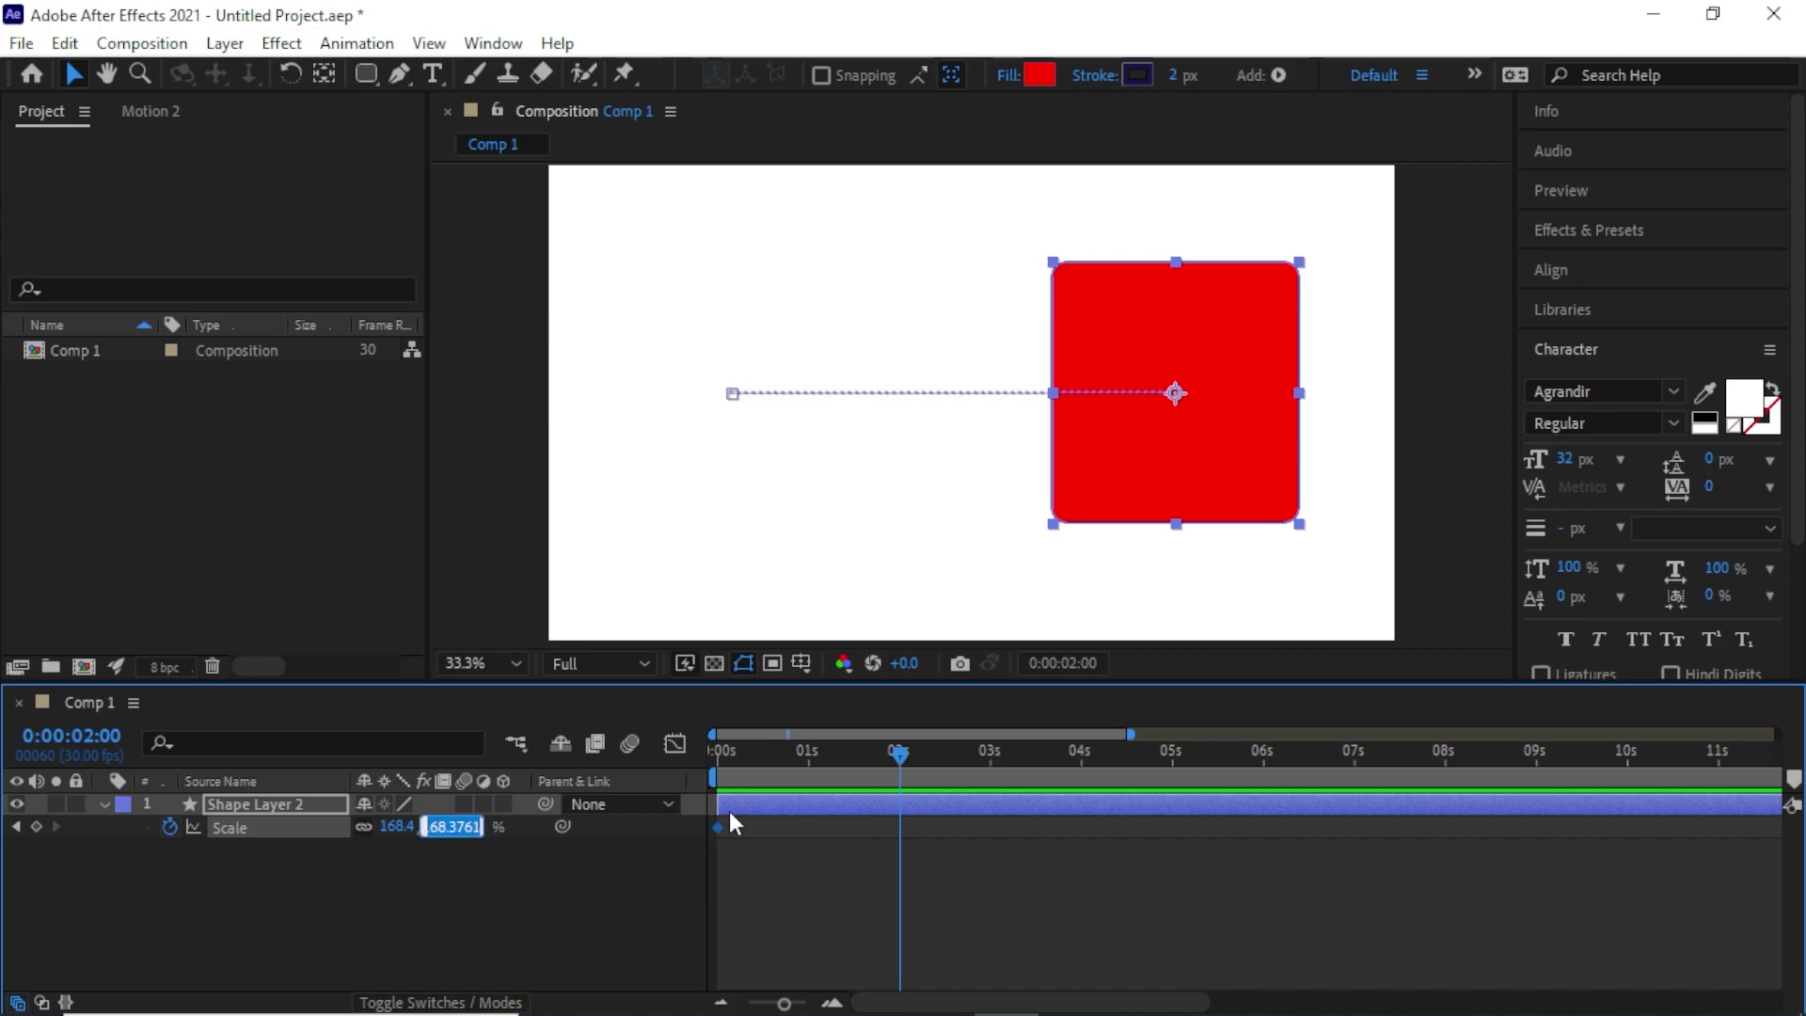
{"action": "key", "text": "shift+Down"}
{"action": "key", "text": "shift+Down"}
{"action": "key", "text": "shift+Down"}
{"action": "key", "text": "shift+Down"}
{"action": "key", "text": "shift+Down"}
{"action": "key", "text": "shift+Down"}
{"action": "key", "text": "shift+Down"}
{"action": "key", "text": "shift+Down"}
{"action": "key", "text": "shift+Down"}
{"action": "key", "text": "shift+Down"}
{"action": "key", "text": "shift+Down"}
{"action": "key", "text": "shift+Down"}
{"action": "key", "text": "shift+Down"}
{"action": "key", "text": "shift+Down"}
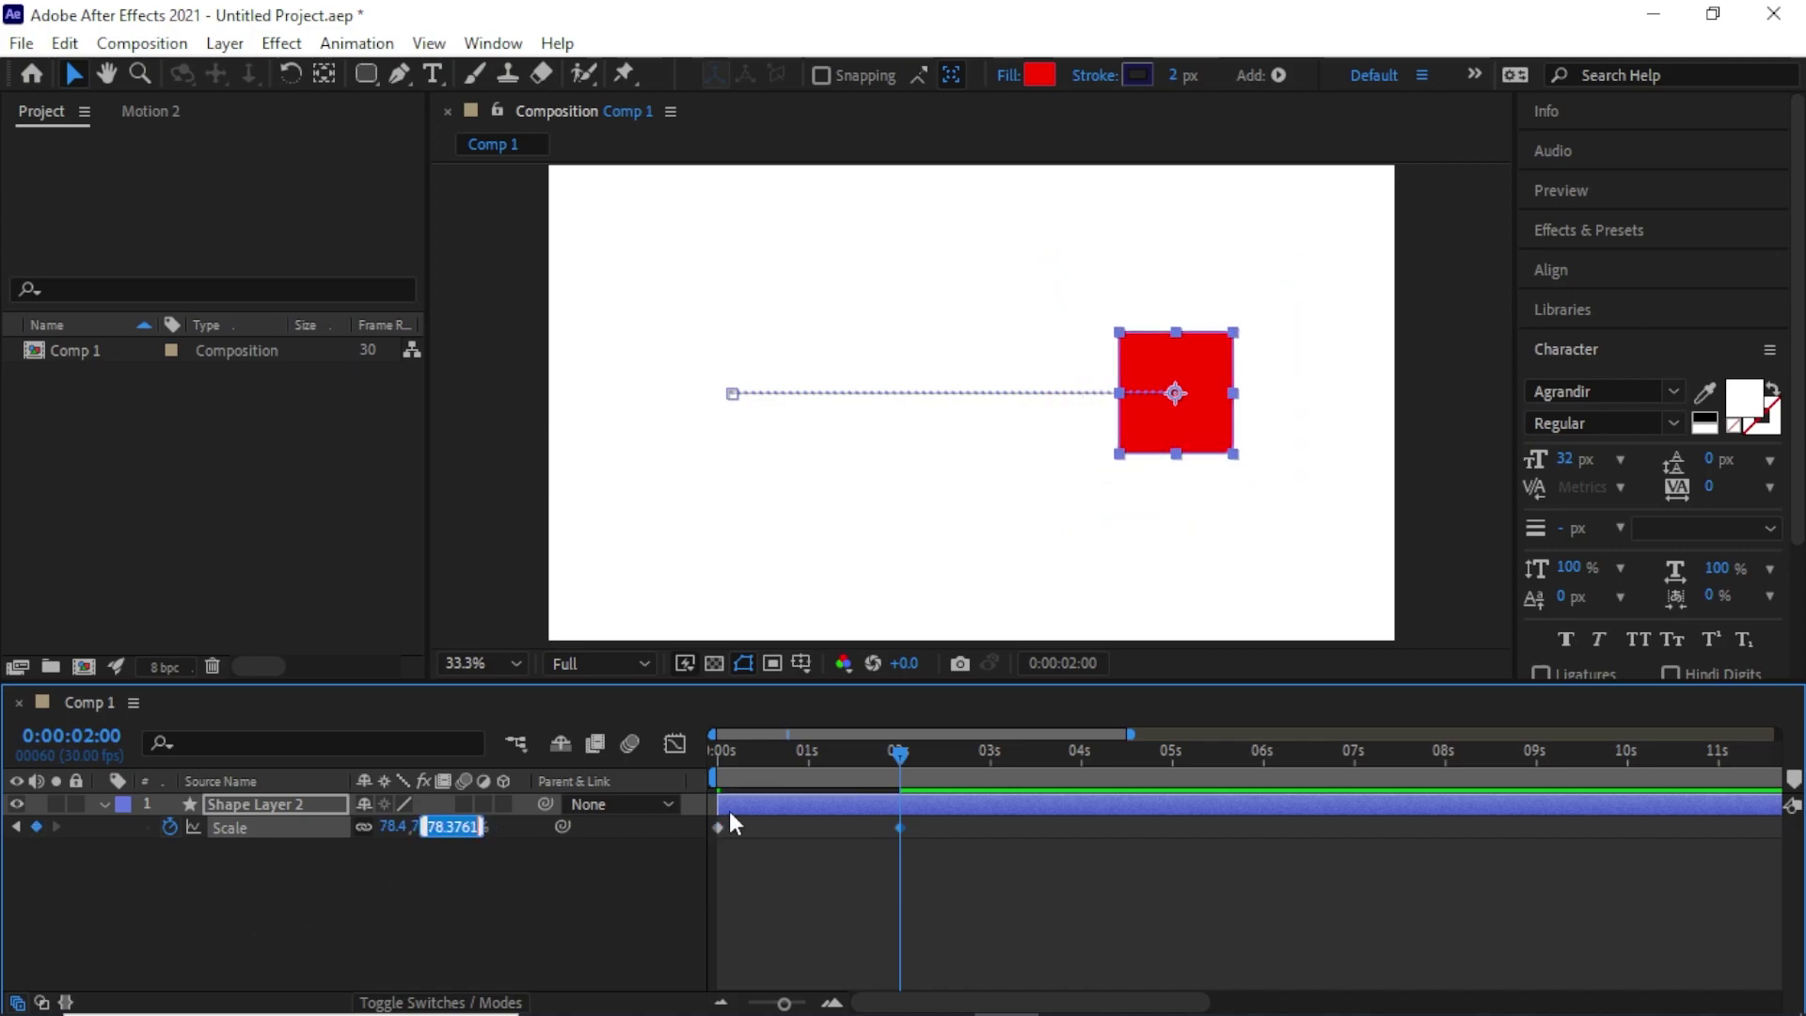
{"action": "key", "text": "shift+Down"}
{"action": "key", "text": "shift+Down"}
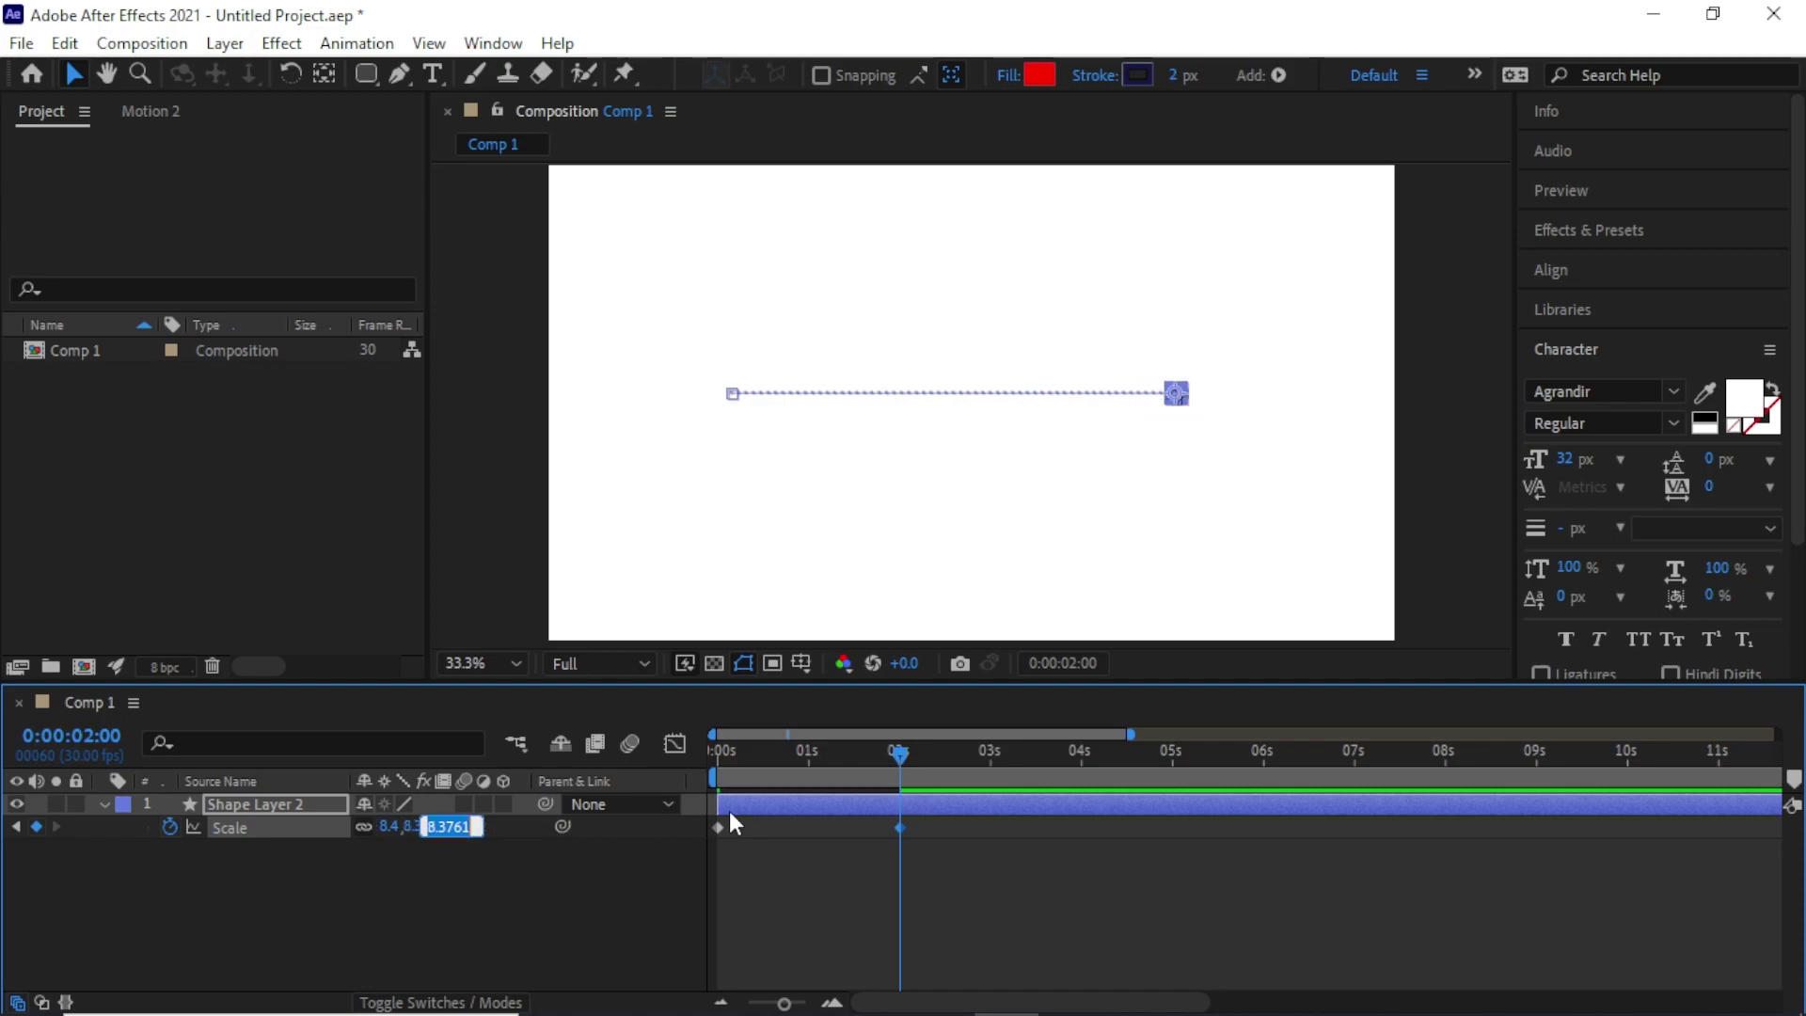
{"action": "key", "text": "shift+Down"}
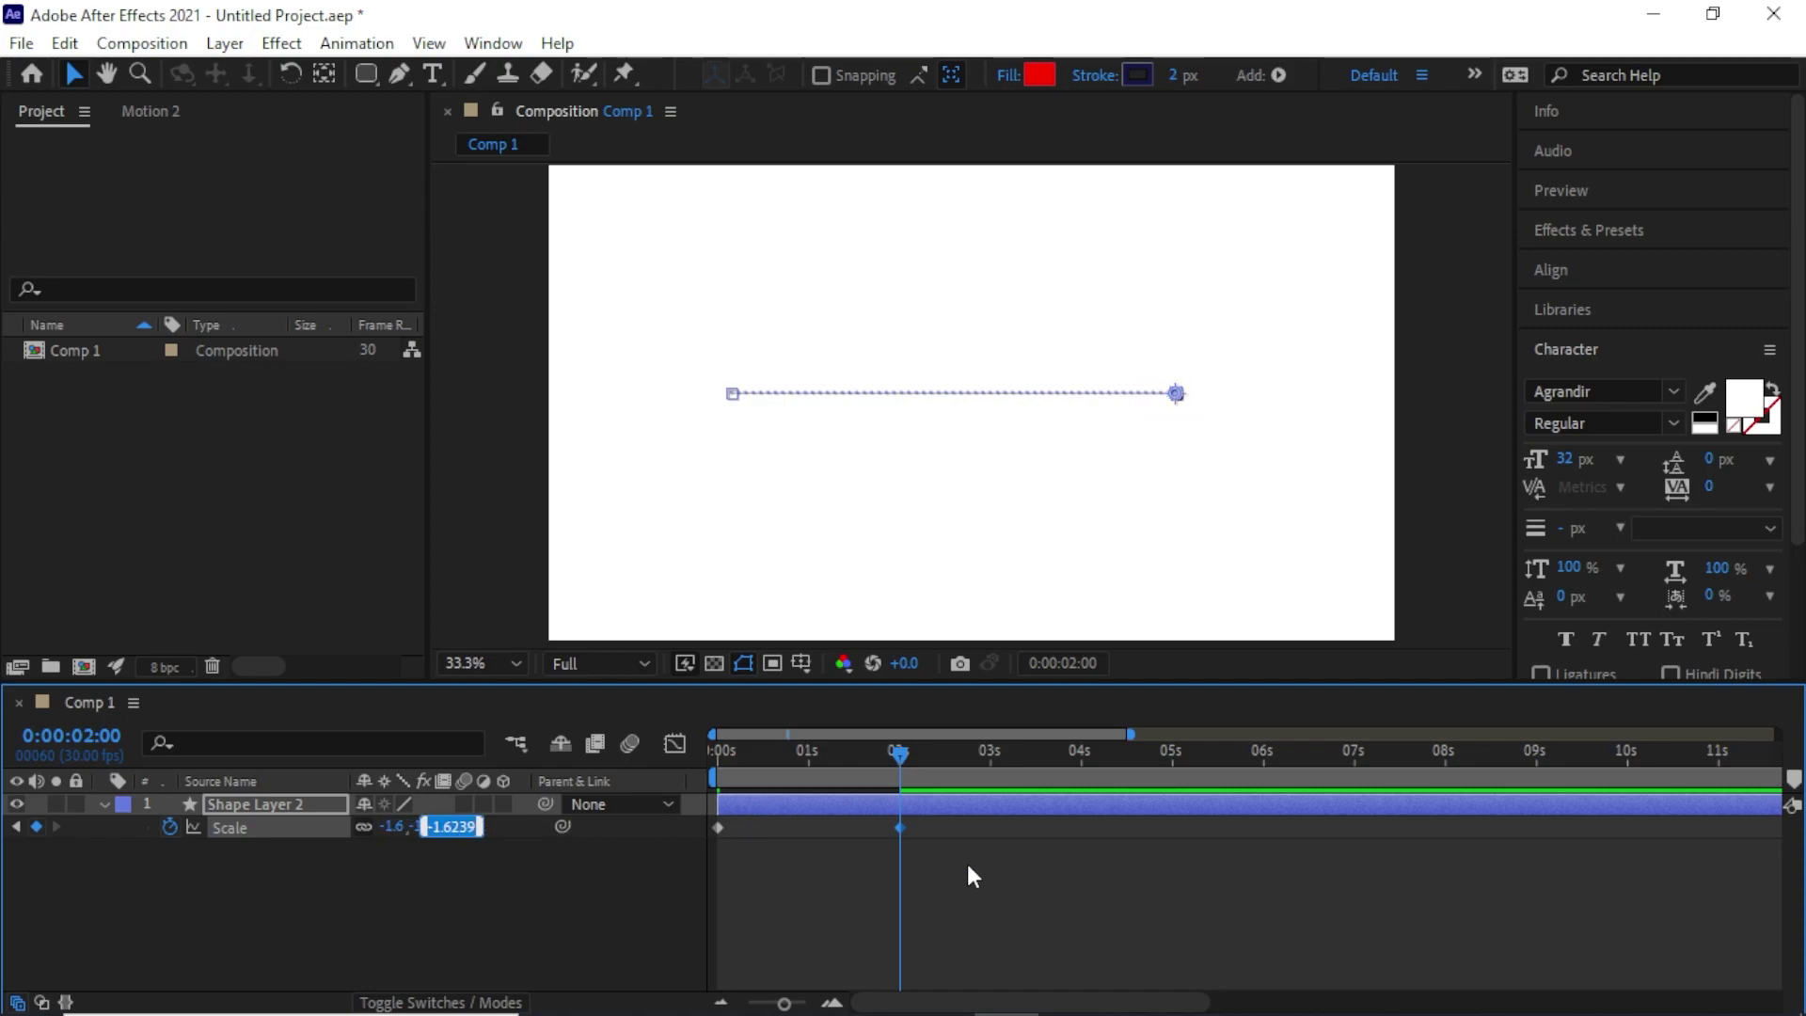
{"action": "left_click", "coordinate": [833, 840]}
- Return the playhead to the start and expand all of Shape Layer 2's Transform properties
{"action": "mouse_move", "coordinate": [900, 757]}
{"action": "left_mouse_down"}
{"action": "mouse_move", "coordinate": [716, 762]}
{"action": "mouse_move", "coordinate": [888, 755]}
{"action": "mouse_move", "coordinate": [728, 745]}
{"action": "mouse_move", "coordinate": [889, 766]}
{"action": "mouse_move", "coordinate": [730, 762]}
{"action": "mouse_move", "coordinate": [884, 809]}
{"action": "mouse_move", "coordinate": [892, 828]}
{"action": "mouse_move", "coordinate": [625, 850]}
{"action": "left_mouse_up"}
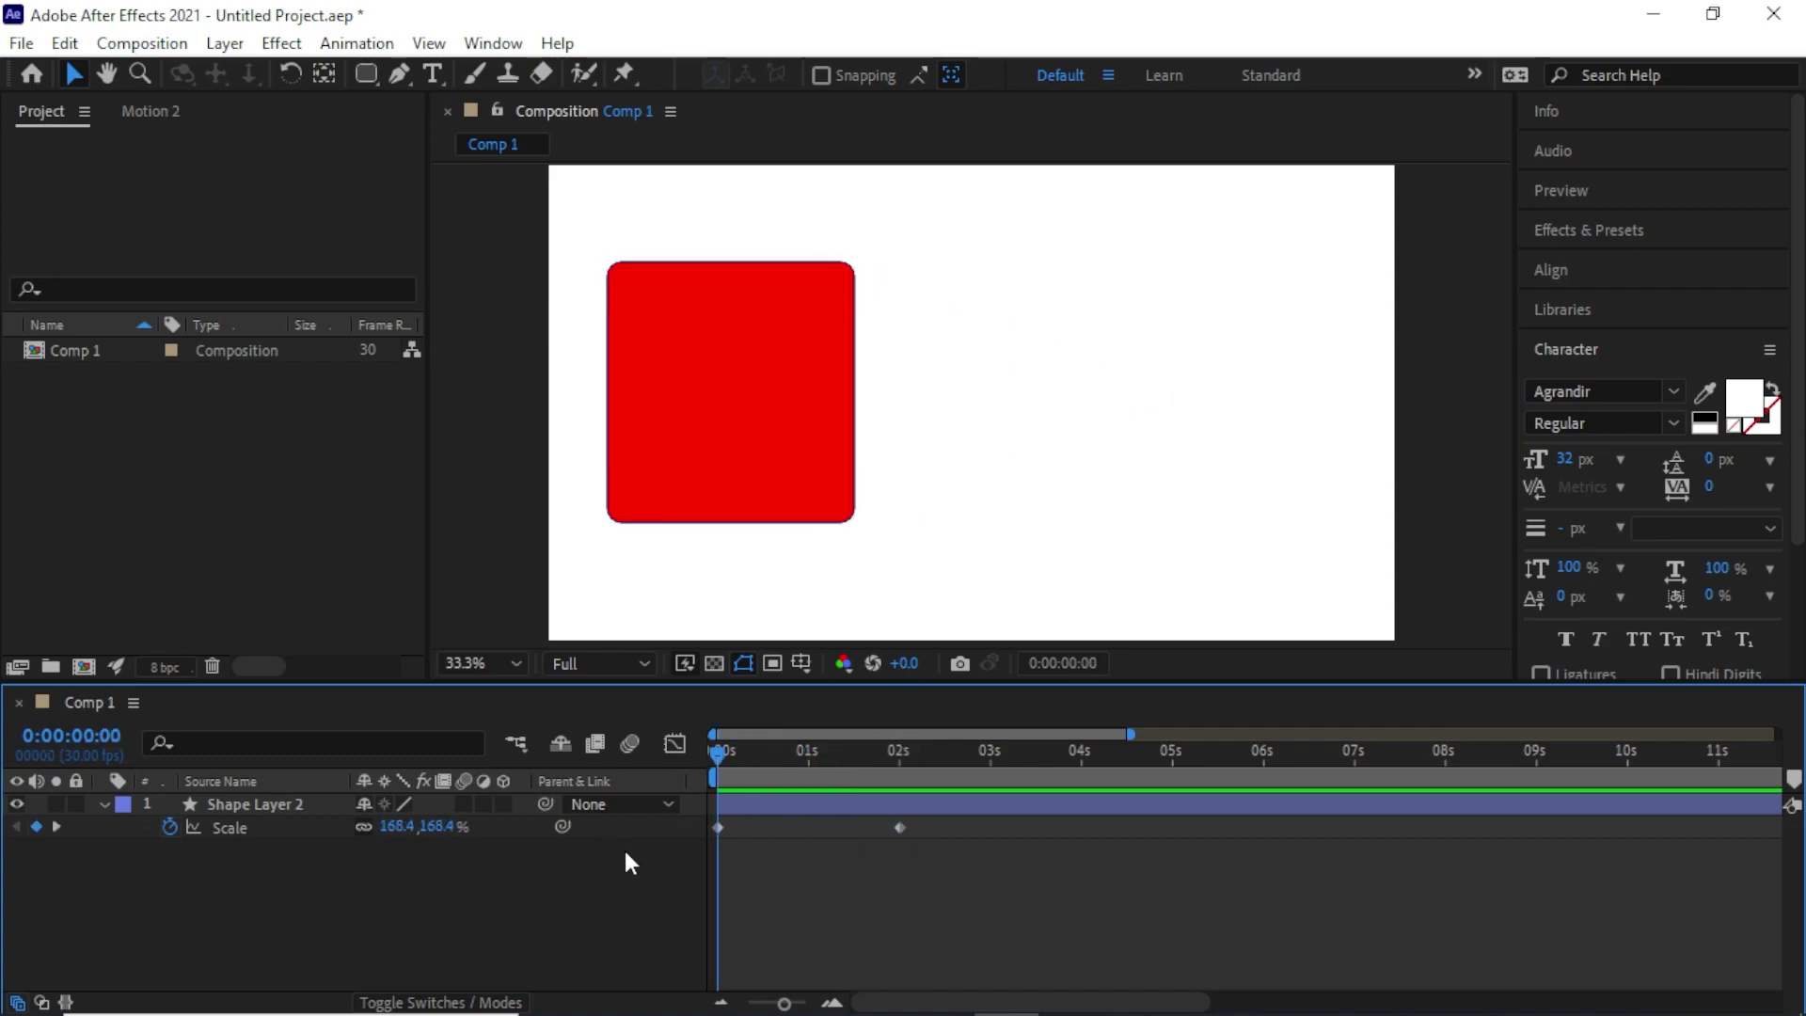
{"action": "left_click", "coordinate": [268, 807]}
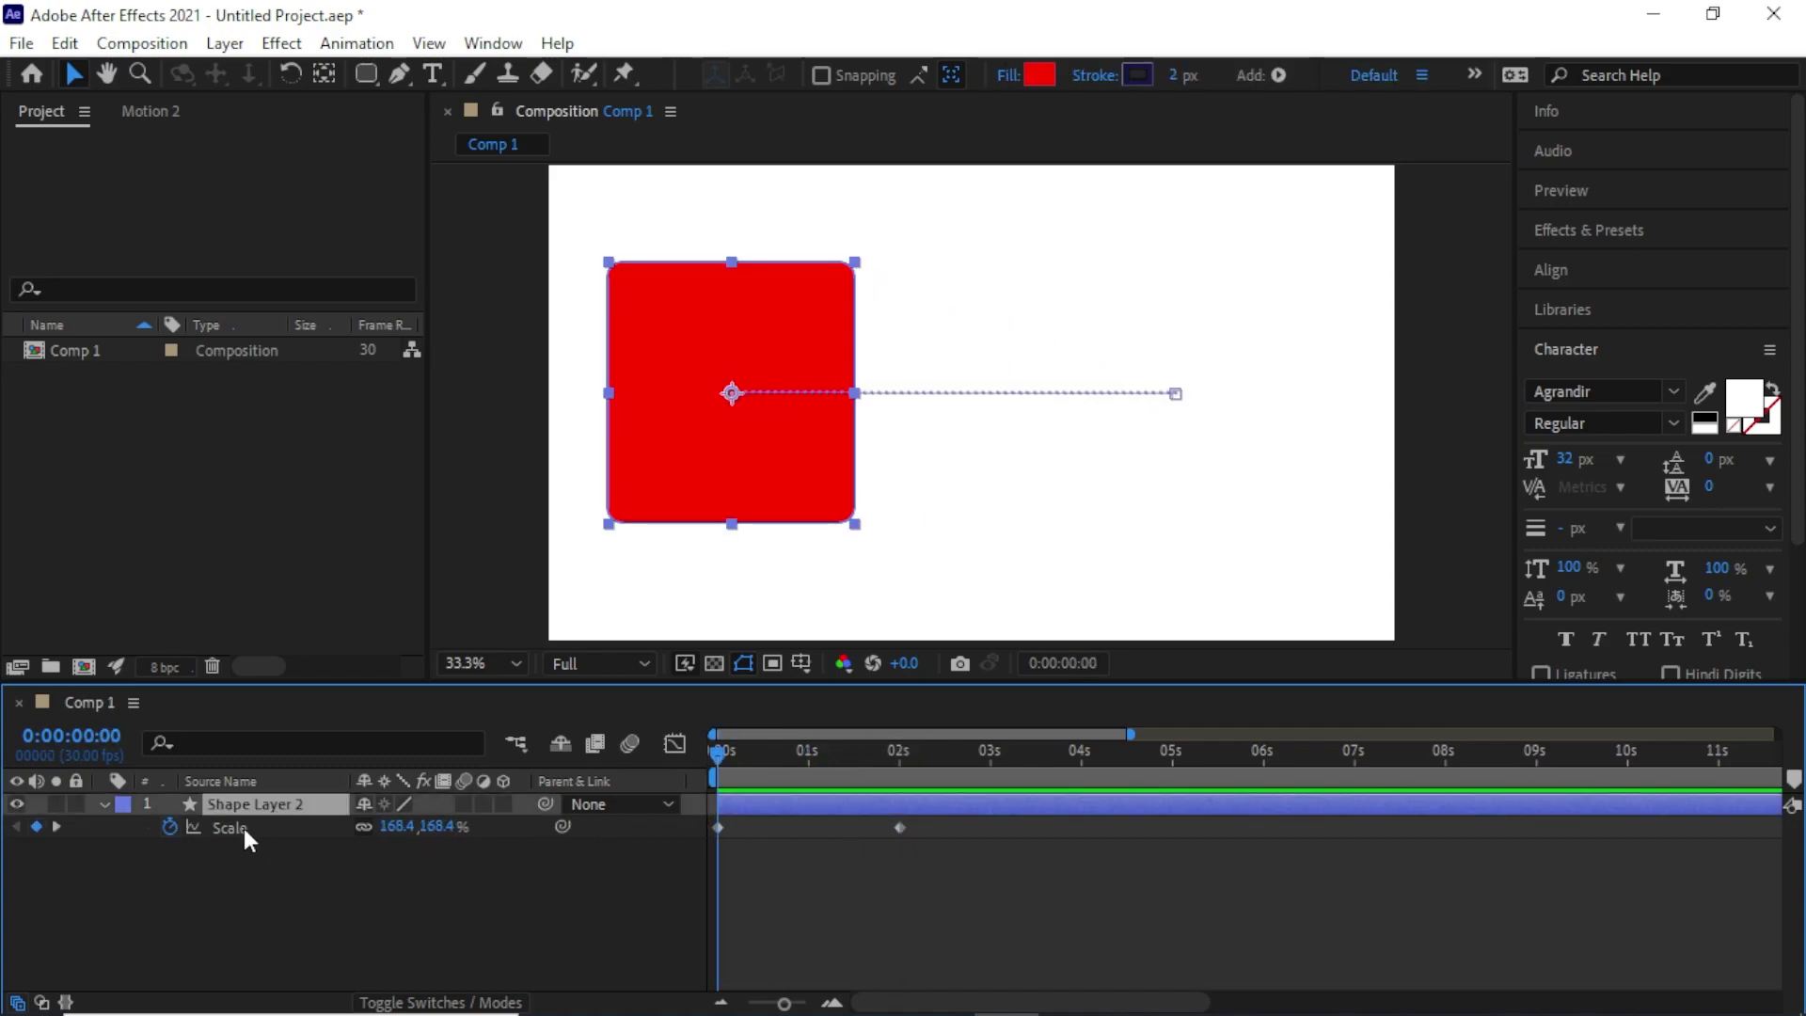
{"action": "left_click", "coordinate": [103, 803]}
{"action": "left_click", "coordinate": [105, 803]}
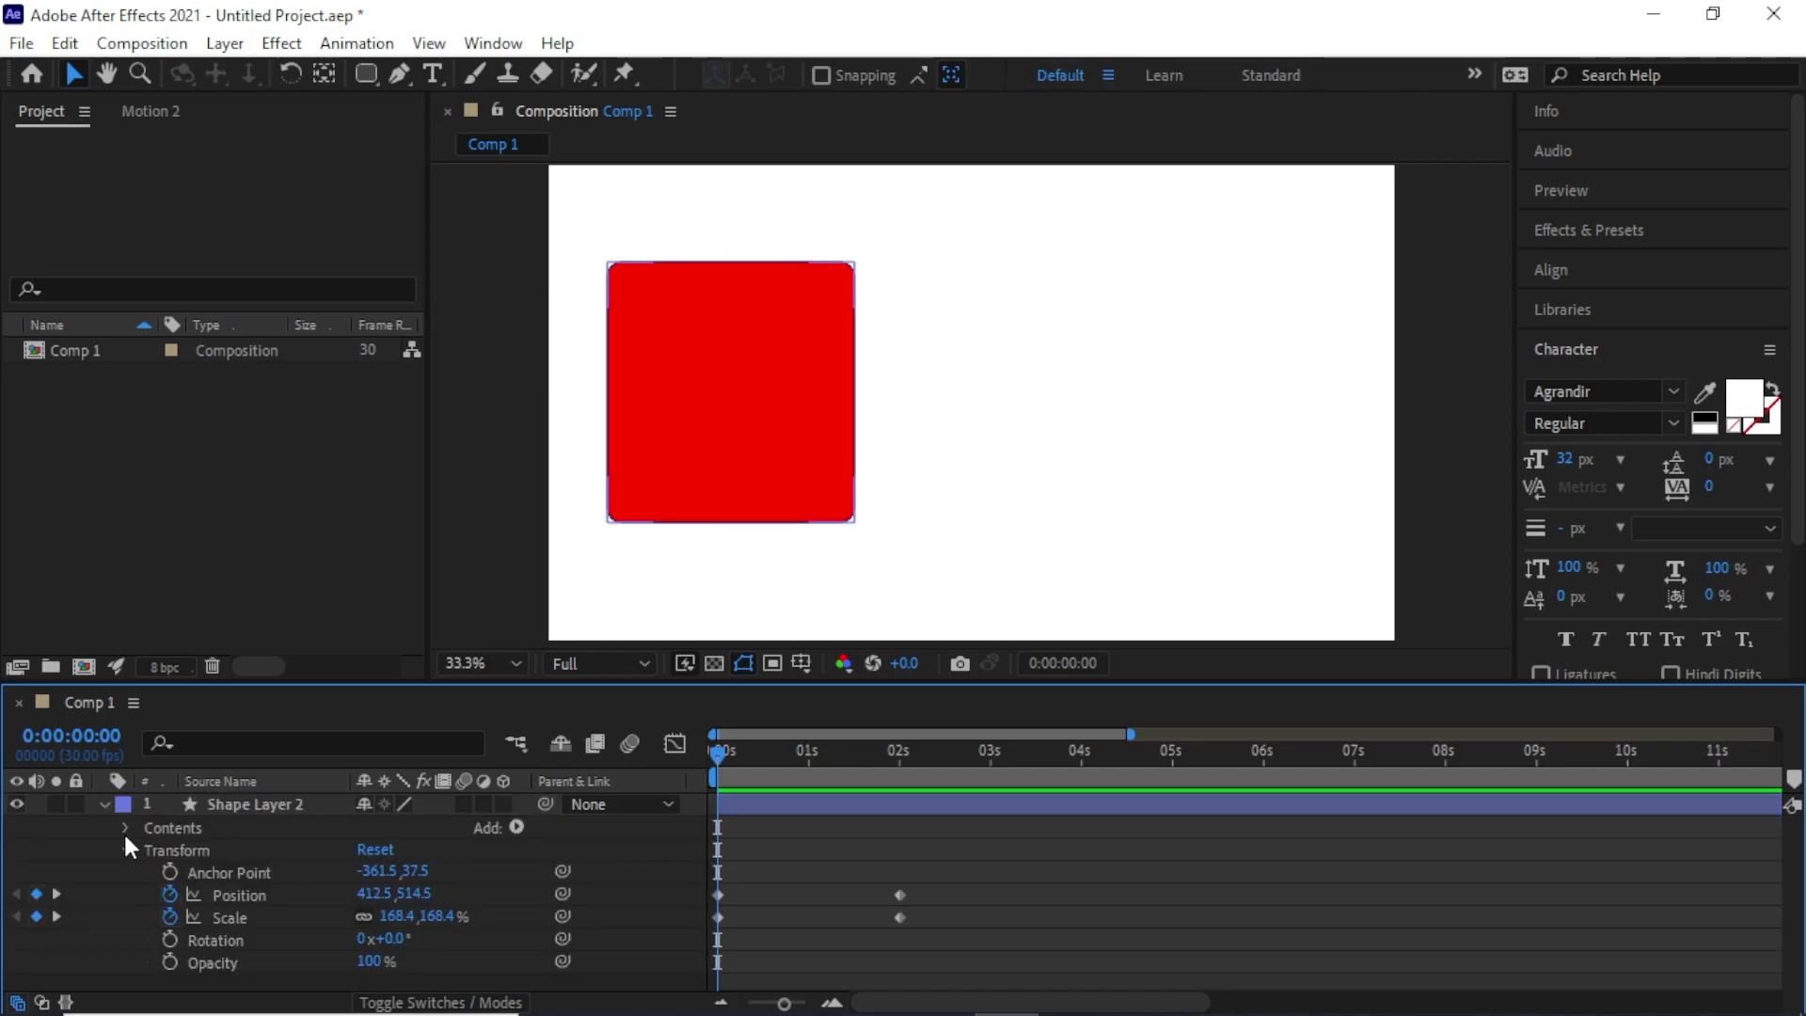
{"action": "left_click", "coordinate": [127, 849]}
{"action": "left_click", "coordinate": [102, 803]}
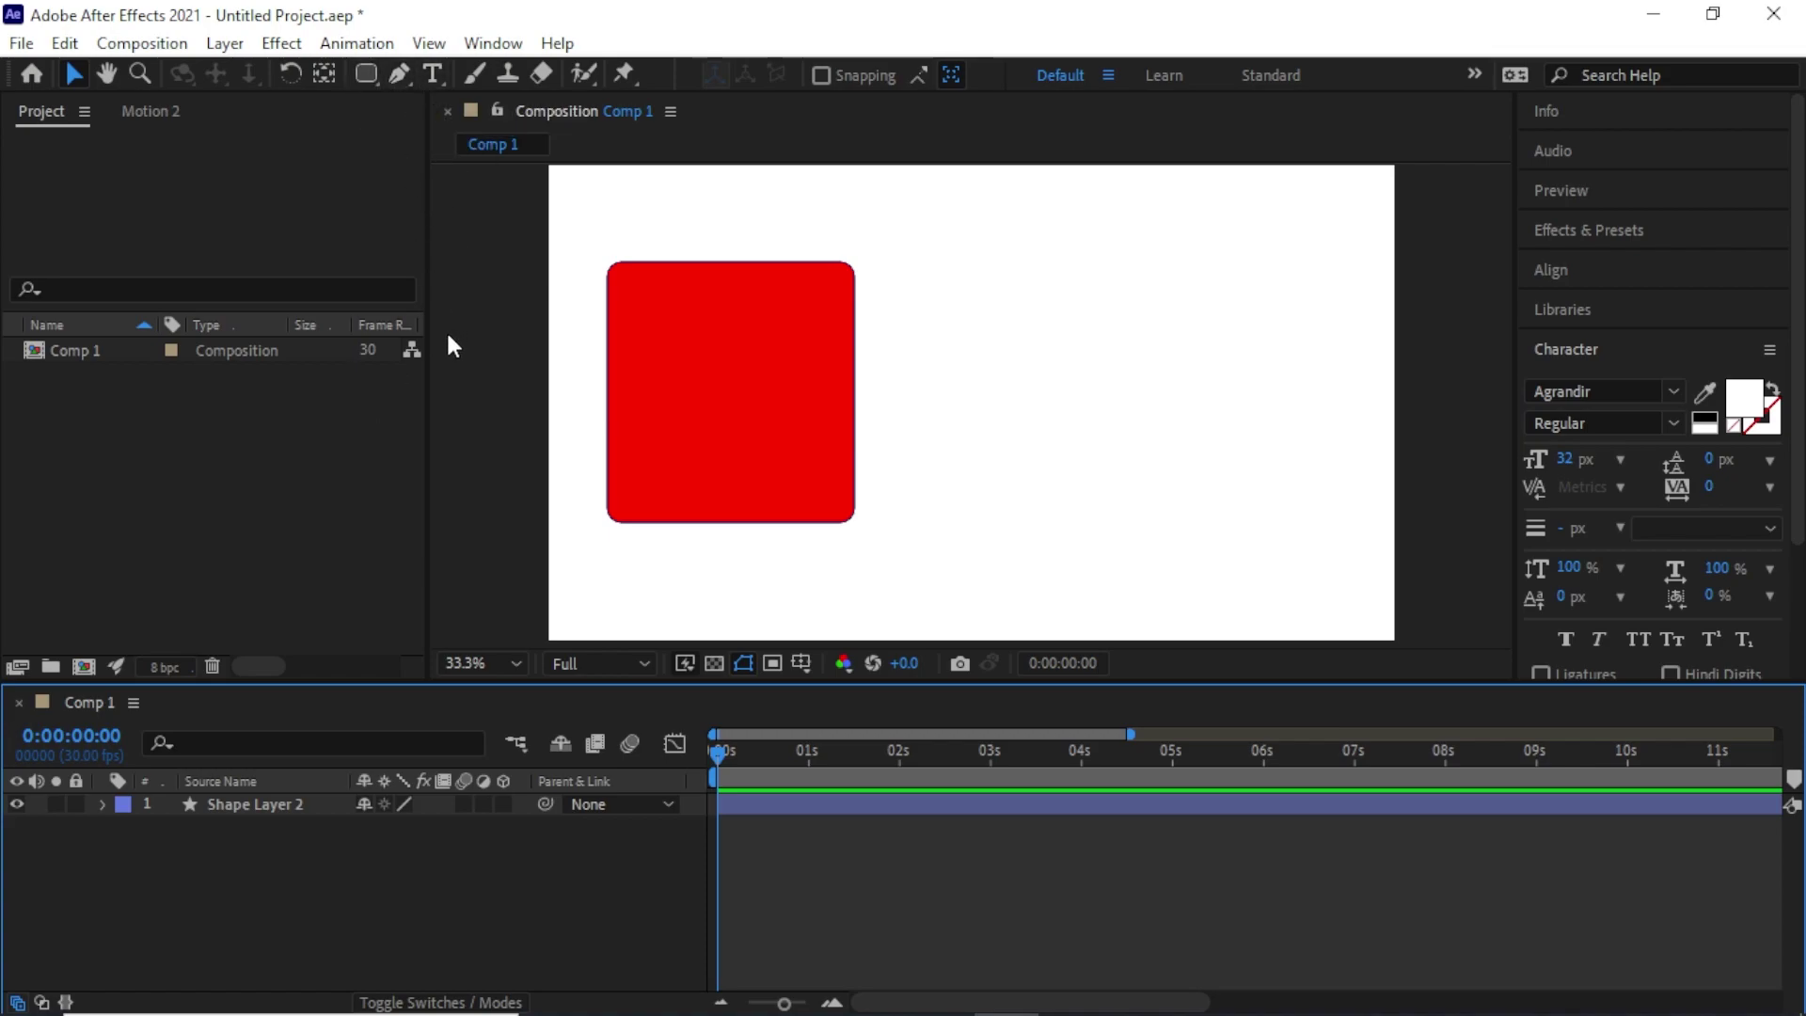
{"action": "left_click", "coordinate": [104, 809]}
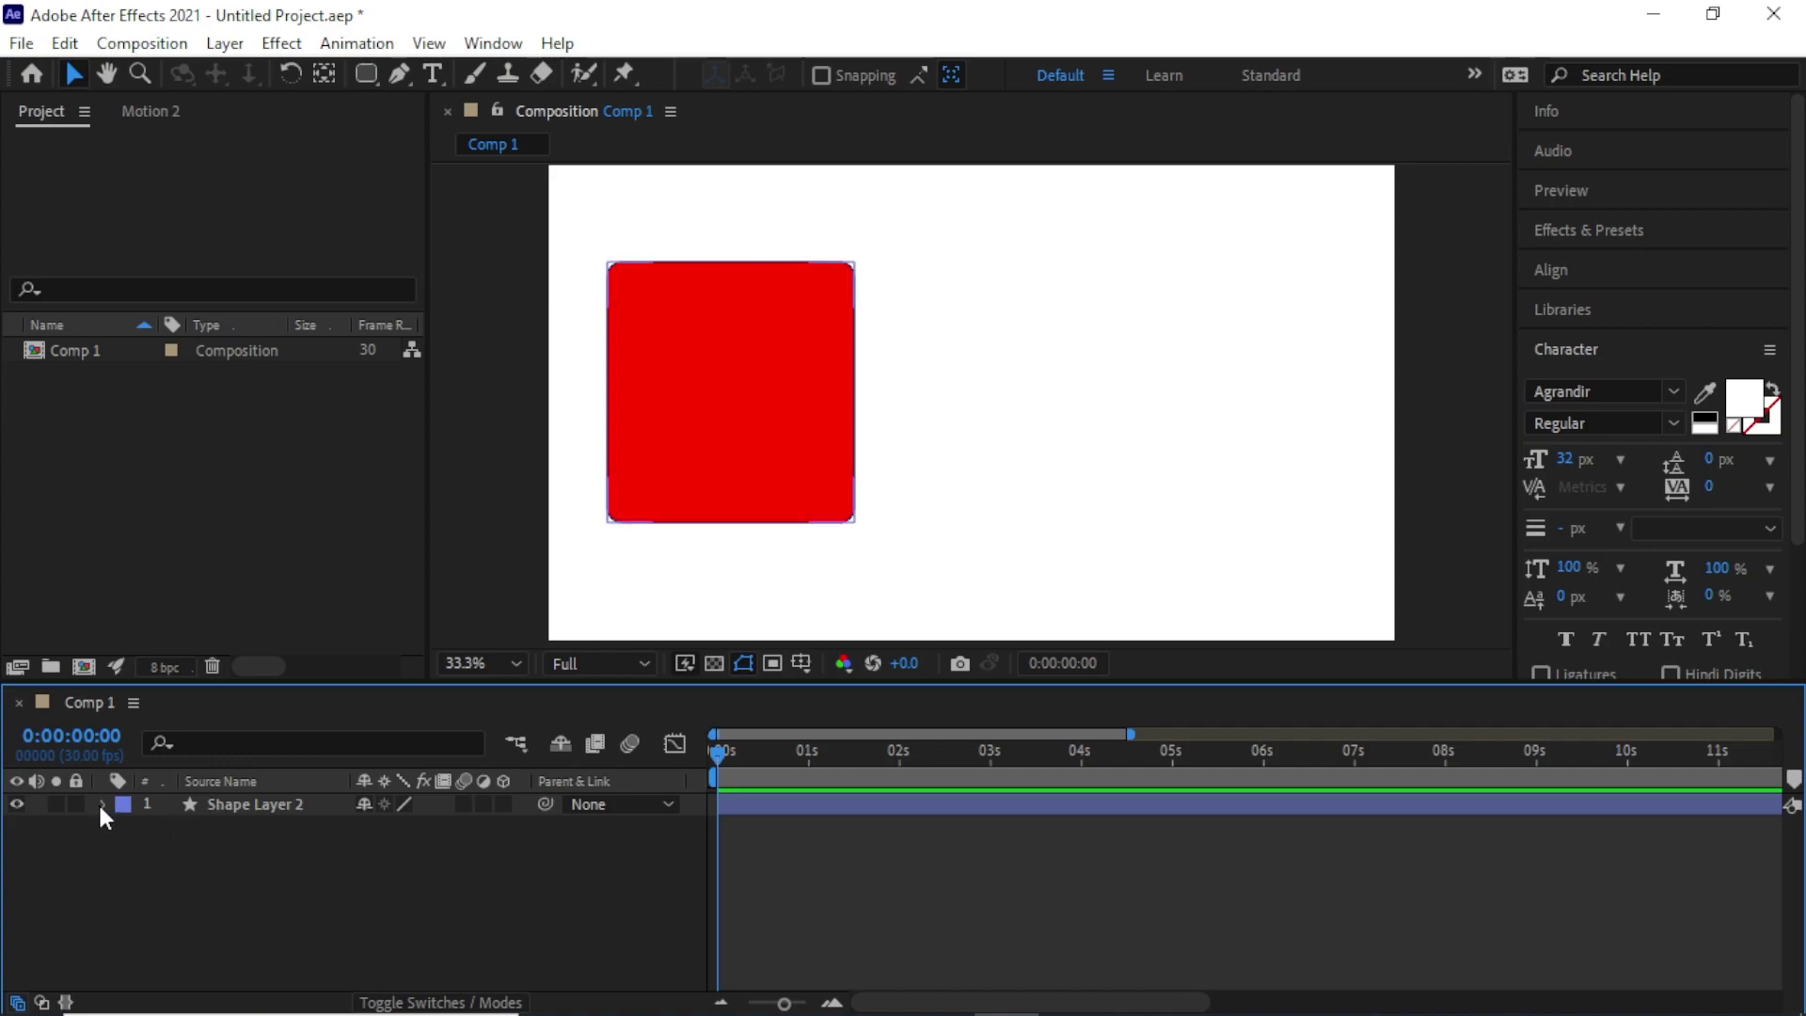
{"action": "left_click", "coordinate": [101, 805]}
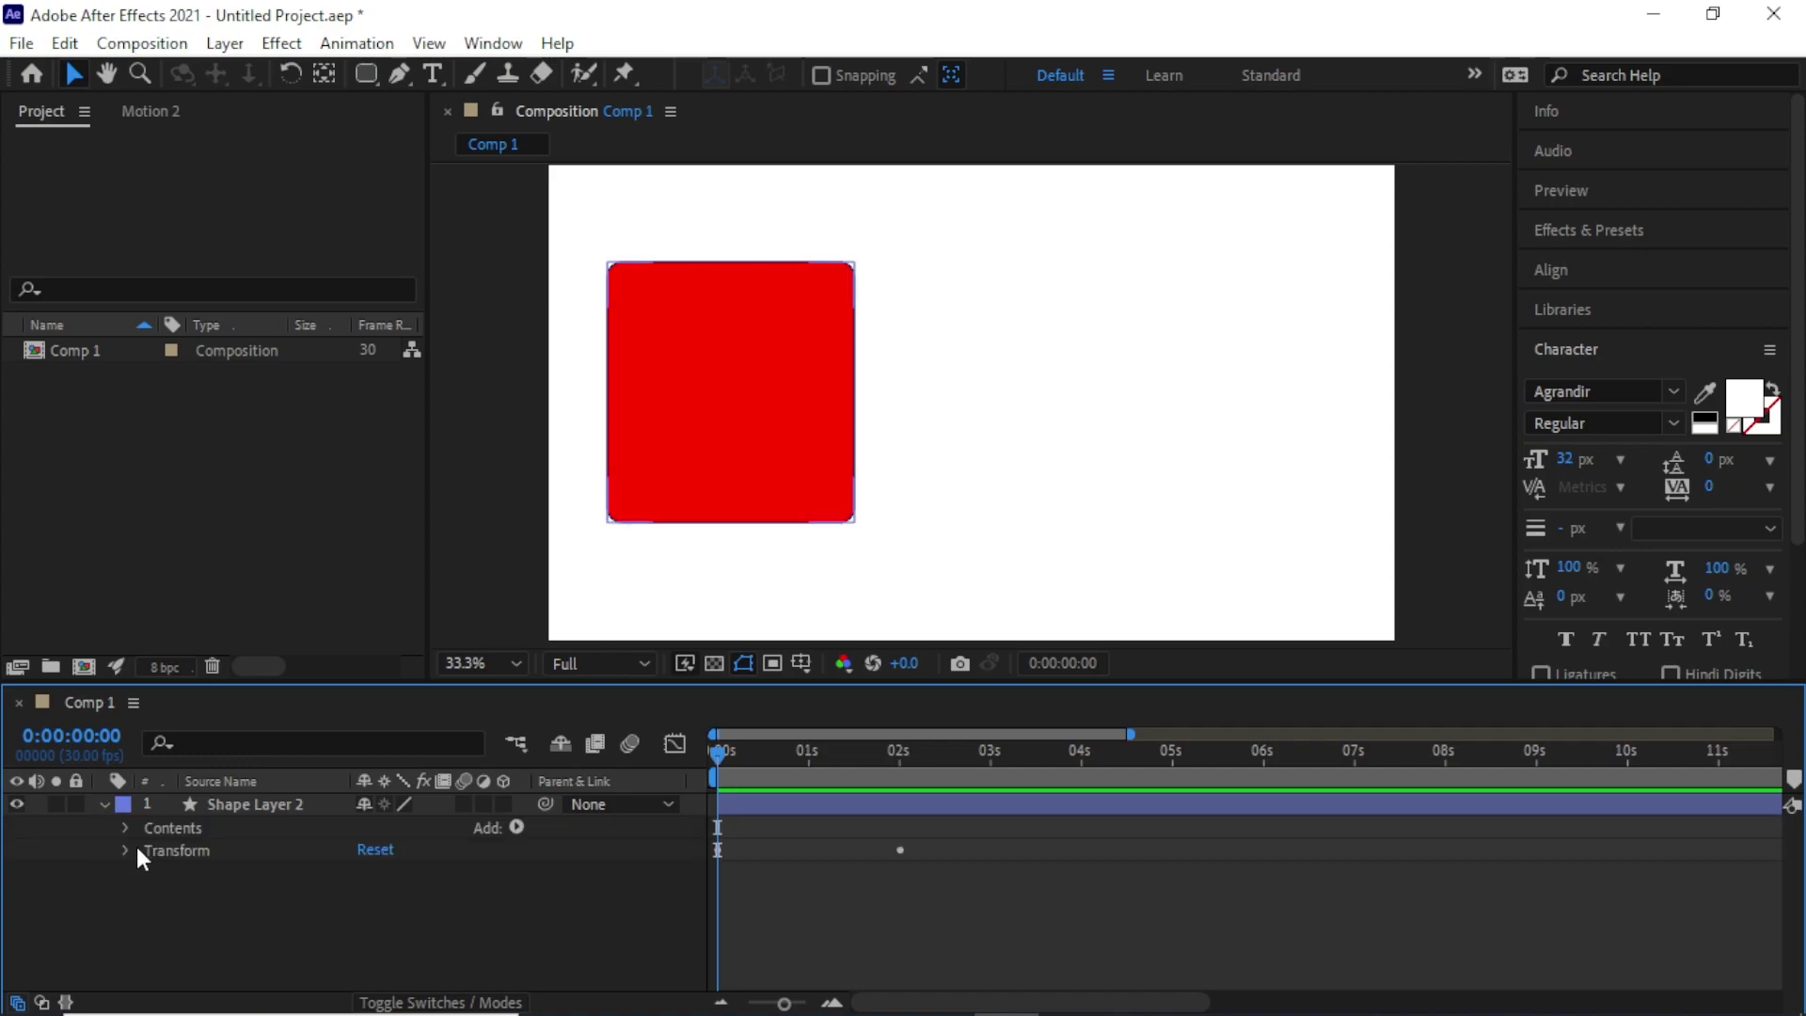
{"action": "left_click", "coordinate": [123, 846]}
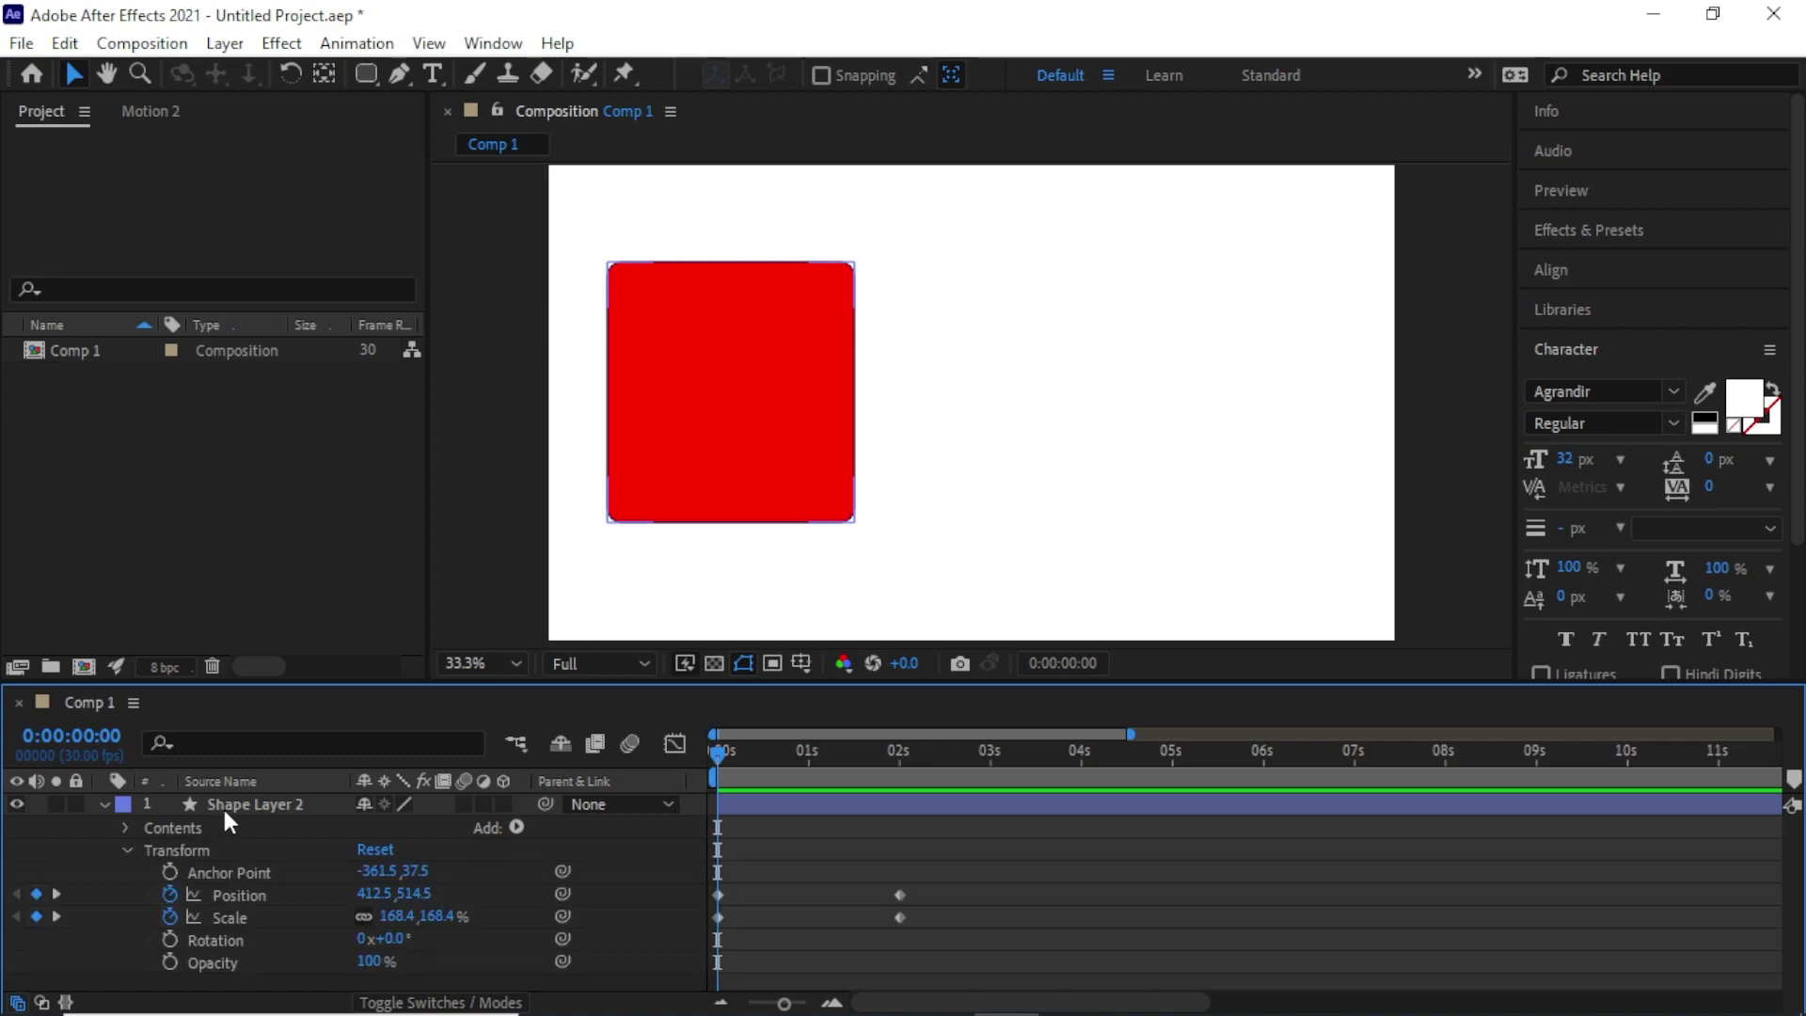
- Keyframe Shape Layer 2's Rotation at the start of the timeline, and rotate it to 242° at 0:00:02:01
{"action": "left_click", "coordinate": [234, 895]}
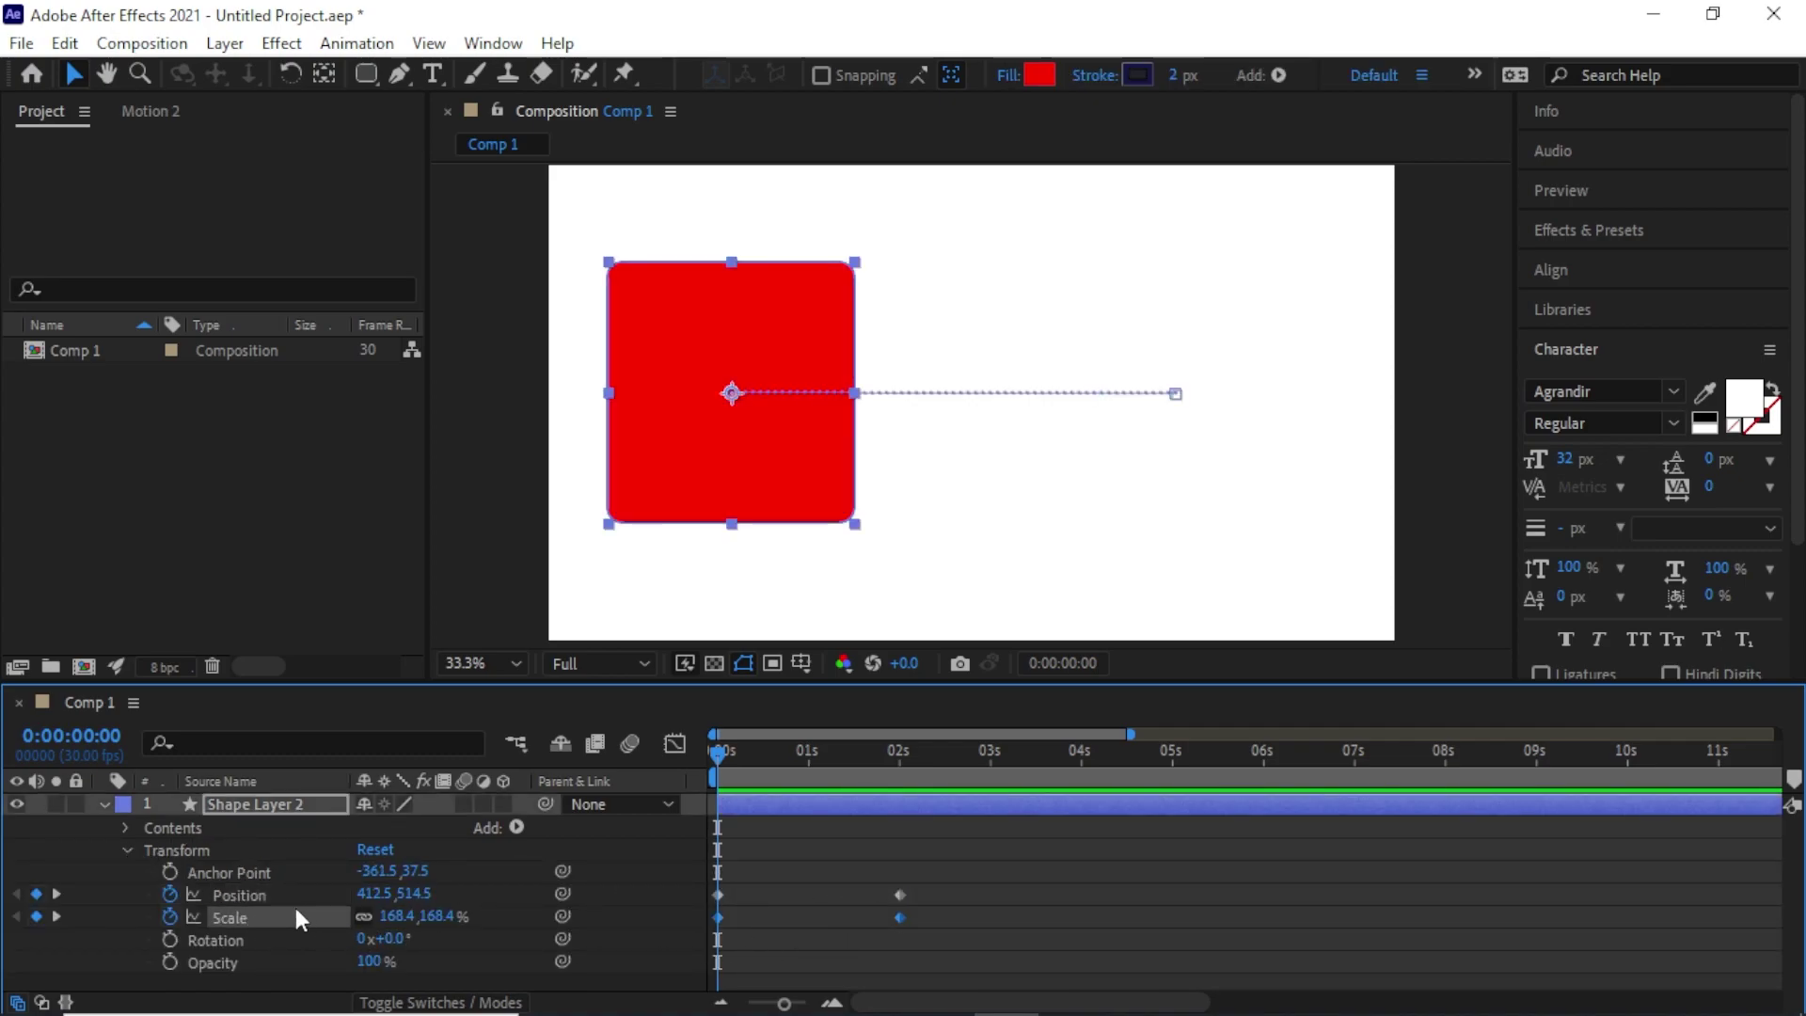
{"action": "left_click", "coordinate": [265, 877]}
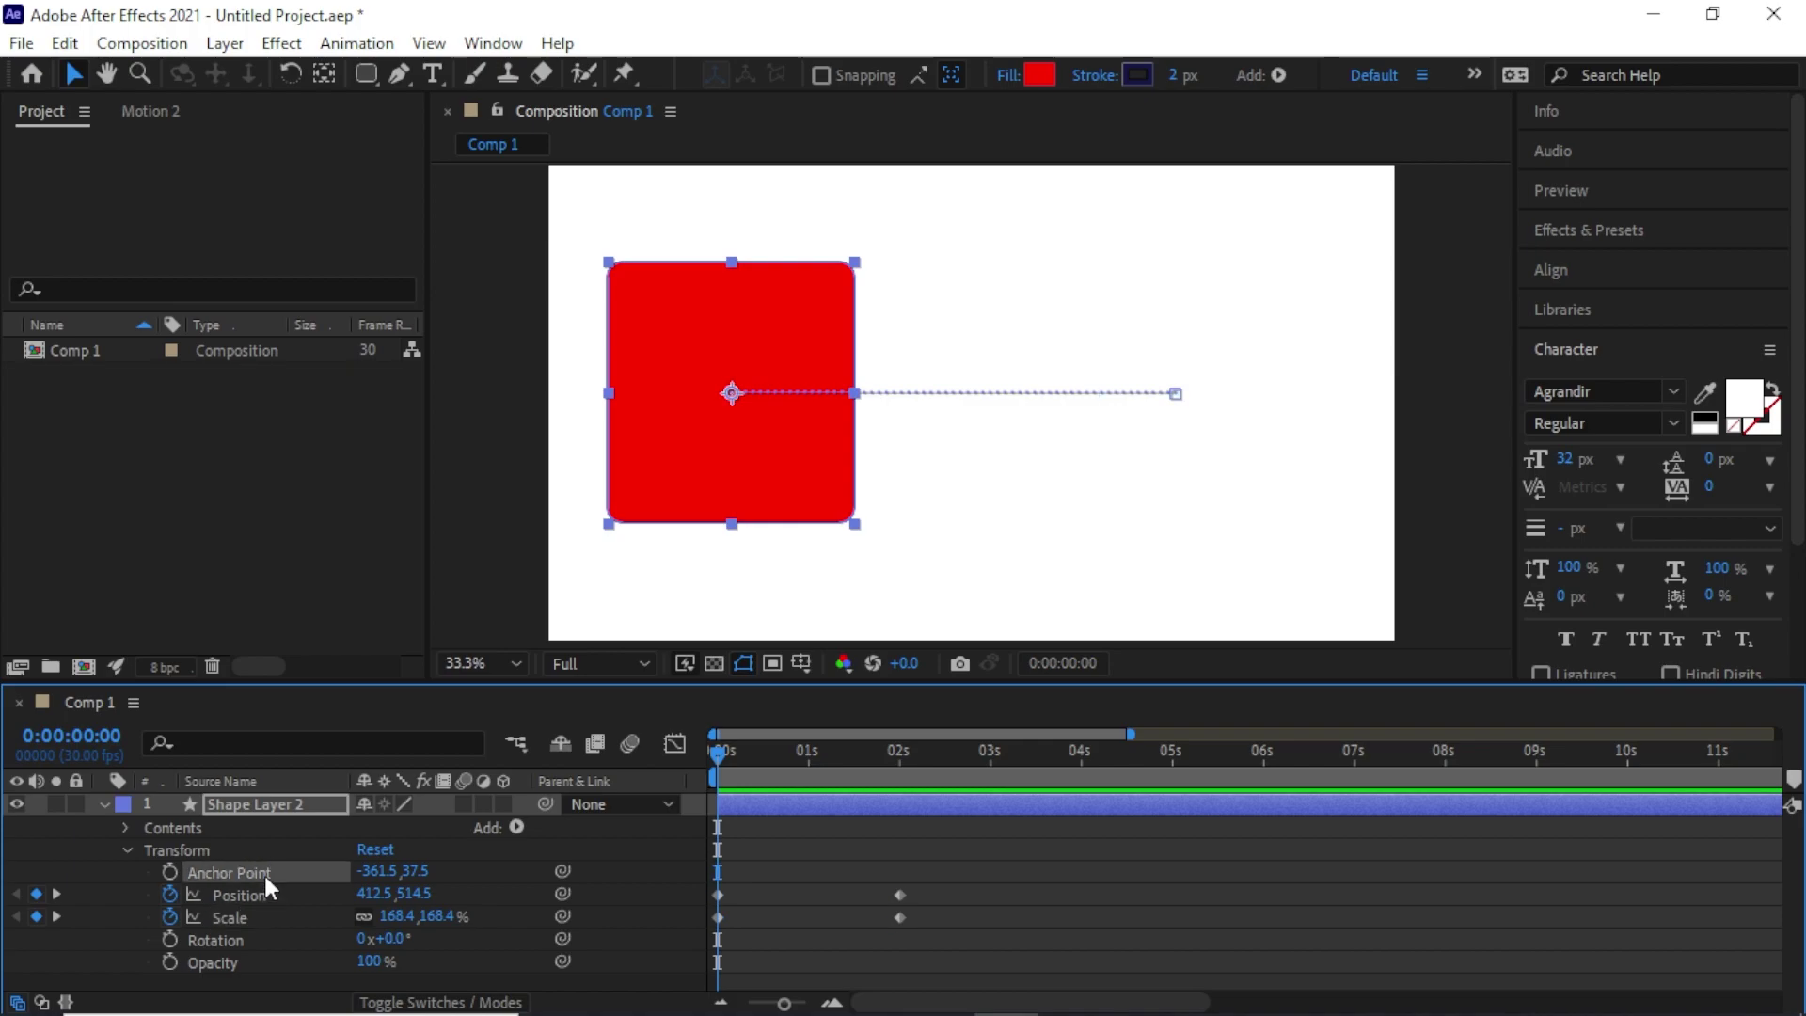
{"action": "left_click", "coordinate": [205, 941]}
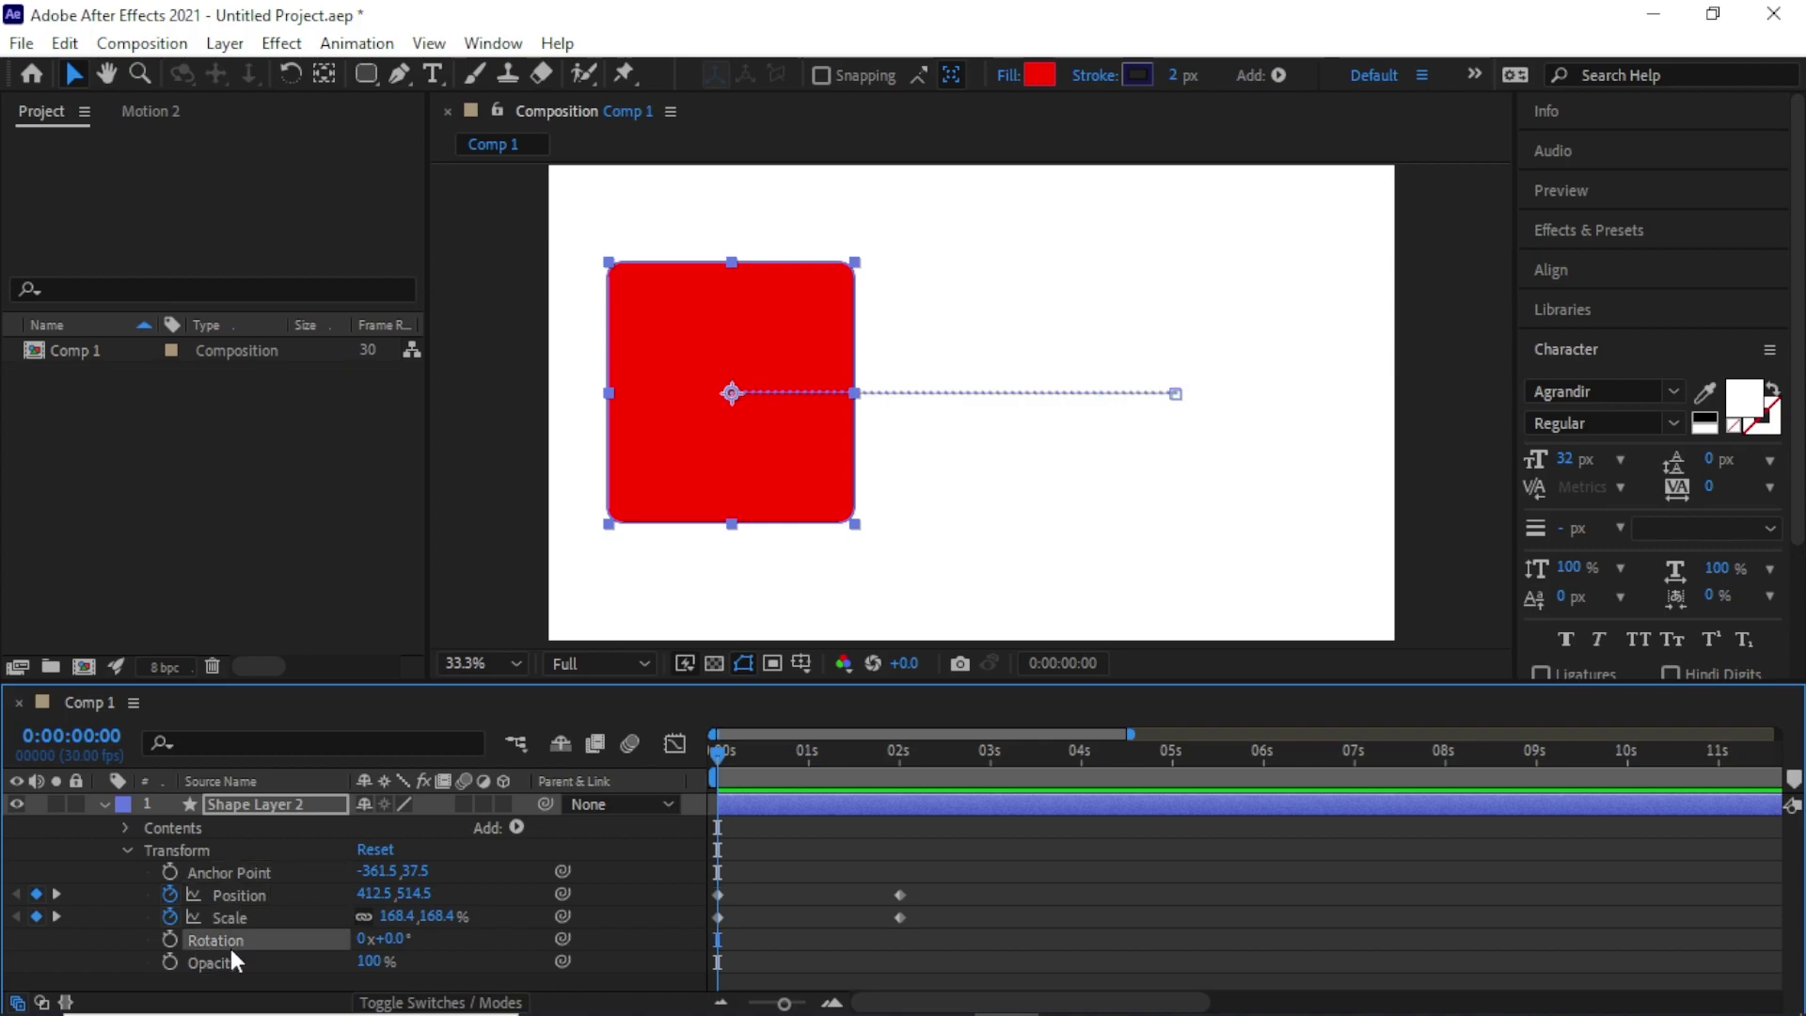
{"action": "left_click", "coordinate": [175, 935]}
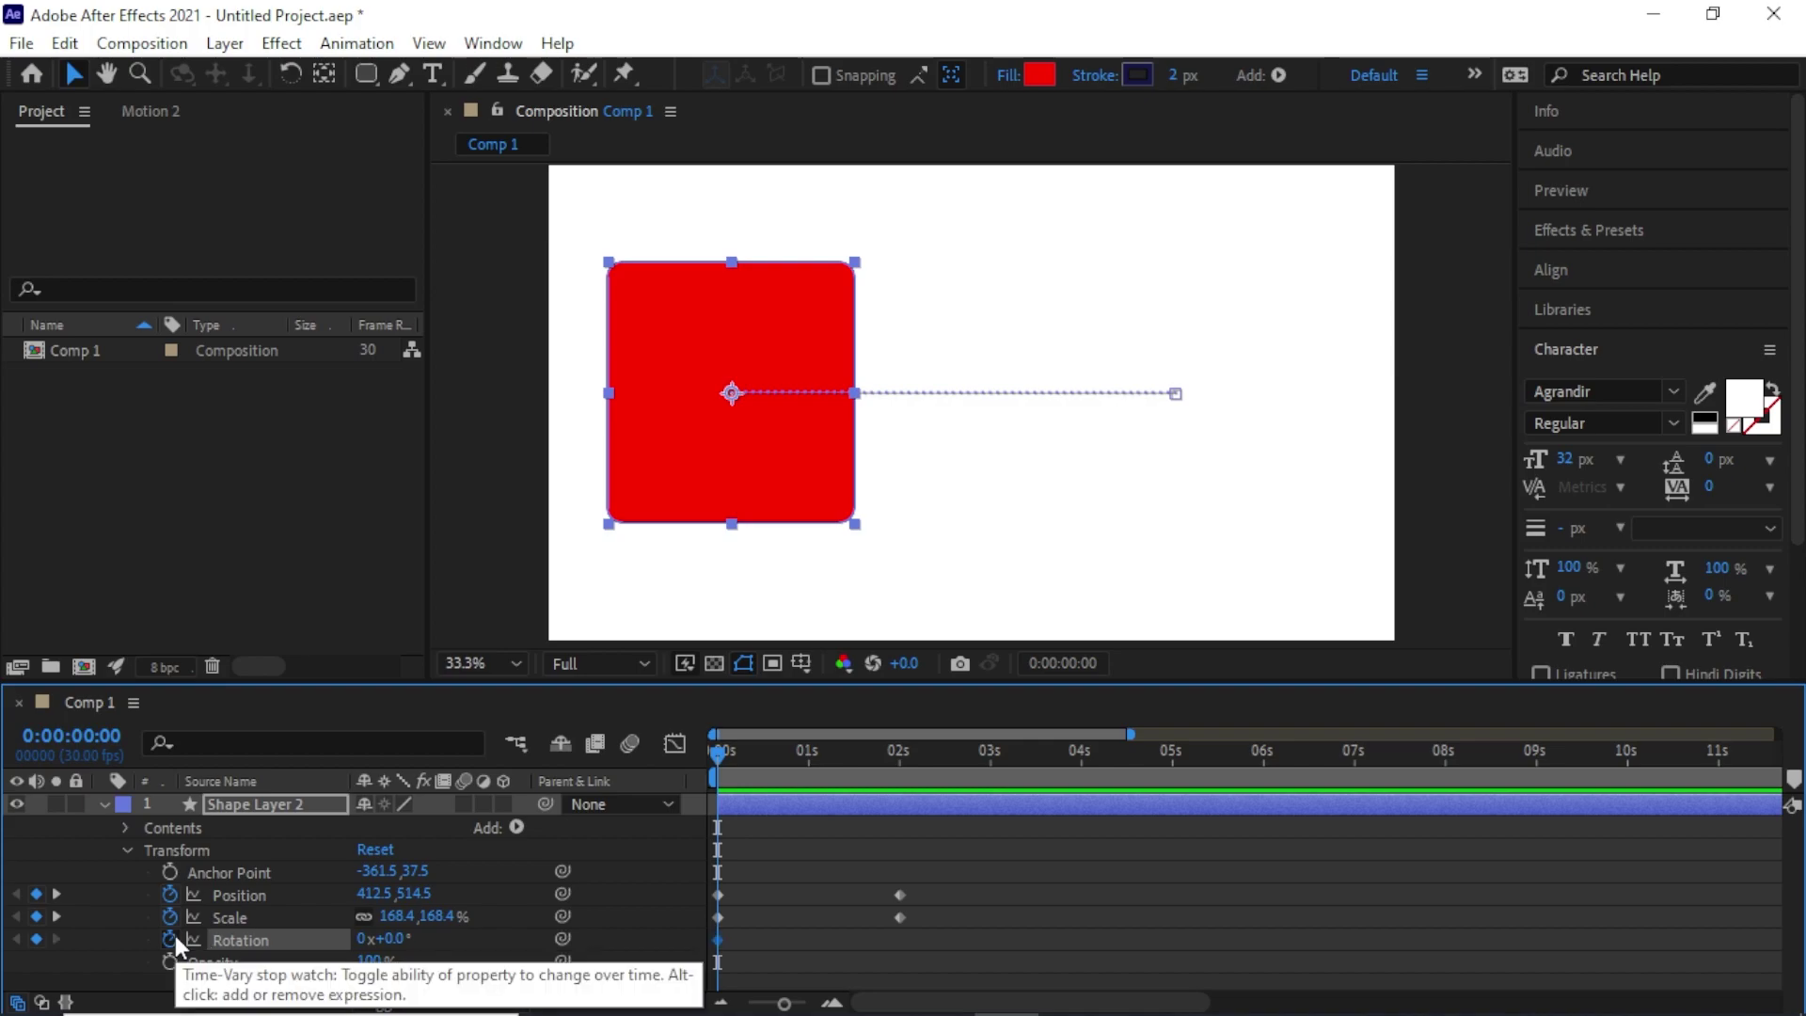
{"action": "left_click_drag", "start_coordinate": [729, 753], "coordinate": [901, 775]}
{"action": "left_click_drag", "start_coordinate": [399, 945], "coordinate": [704, 934]}
{"action": "left_click", "coordinate": [935, 821]}
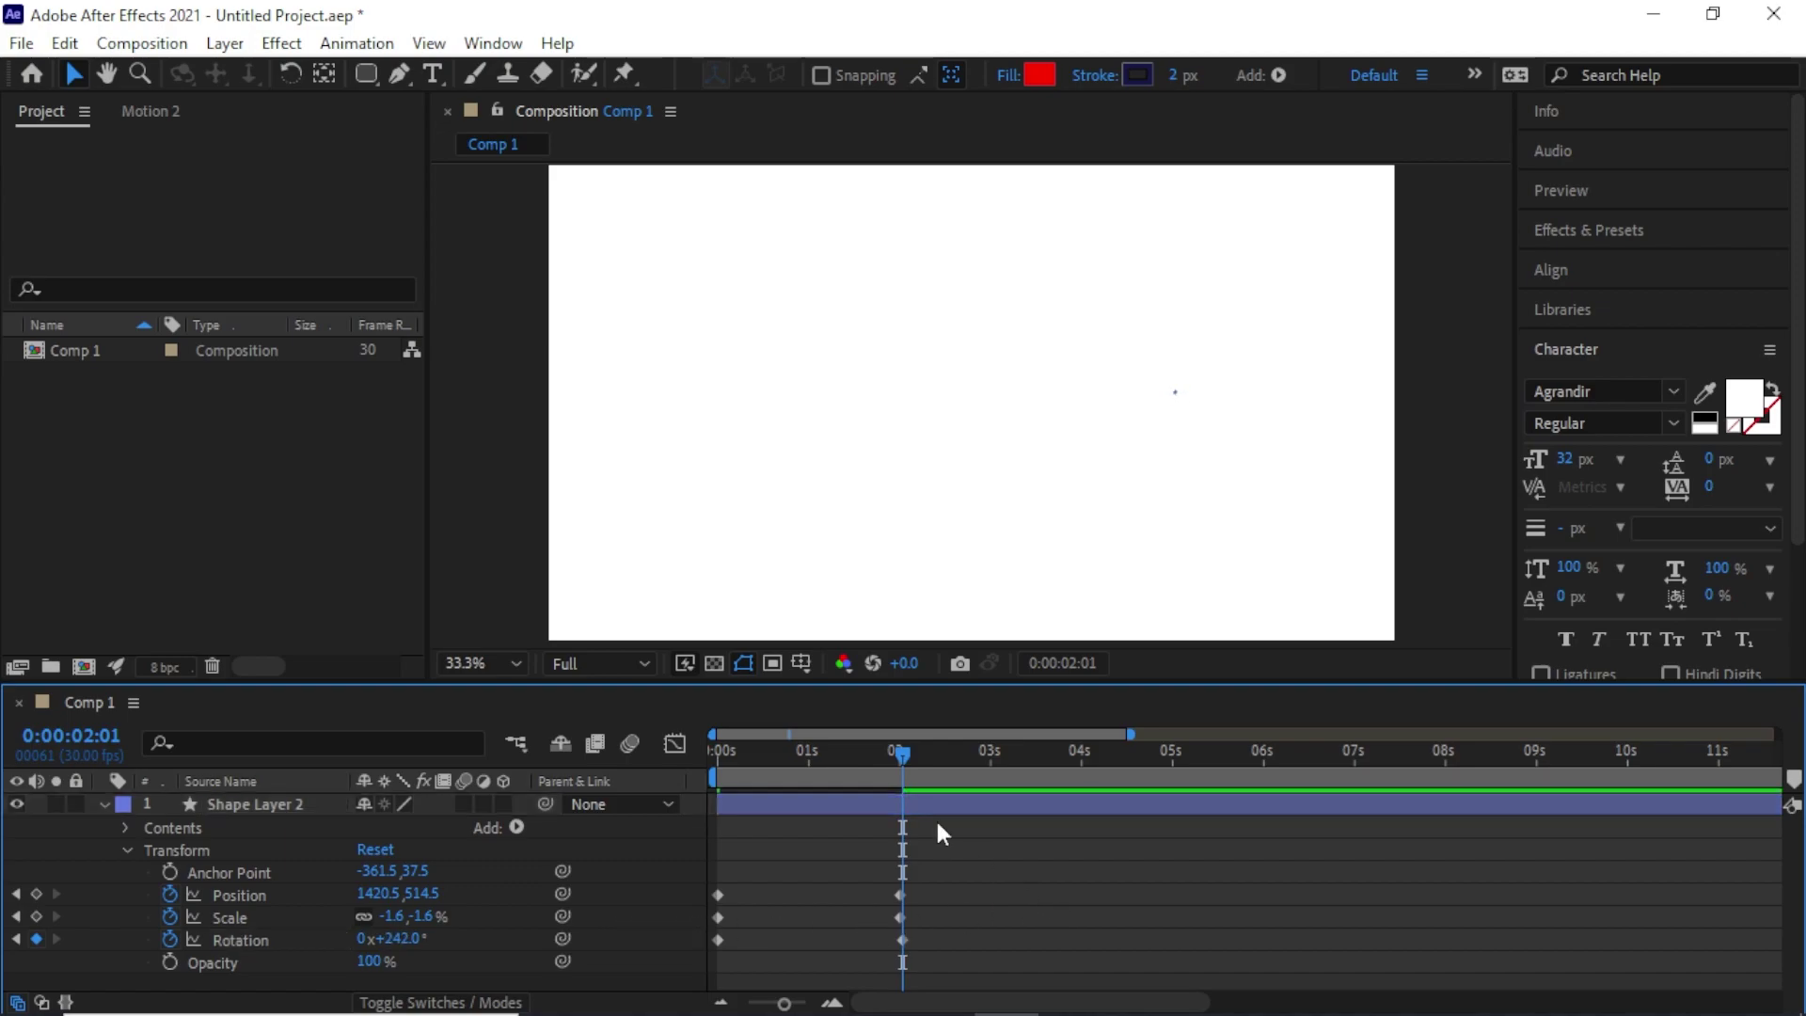
- Return the playhead to the start and align the second Rotation keyframe with the other keyframes at 2 seconds
{"action": "left_click_drag", "start_coordinate": [901, 757], "coordinate": [625, 831]}
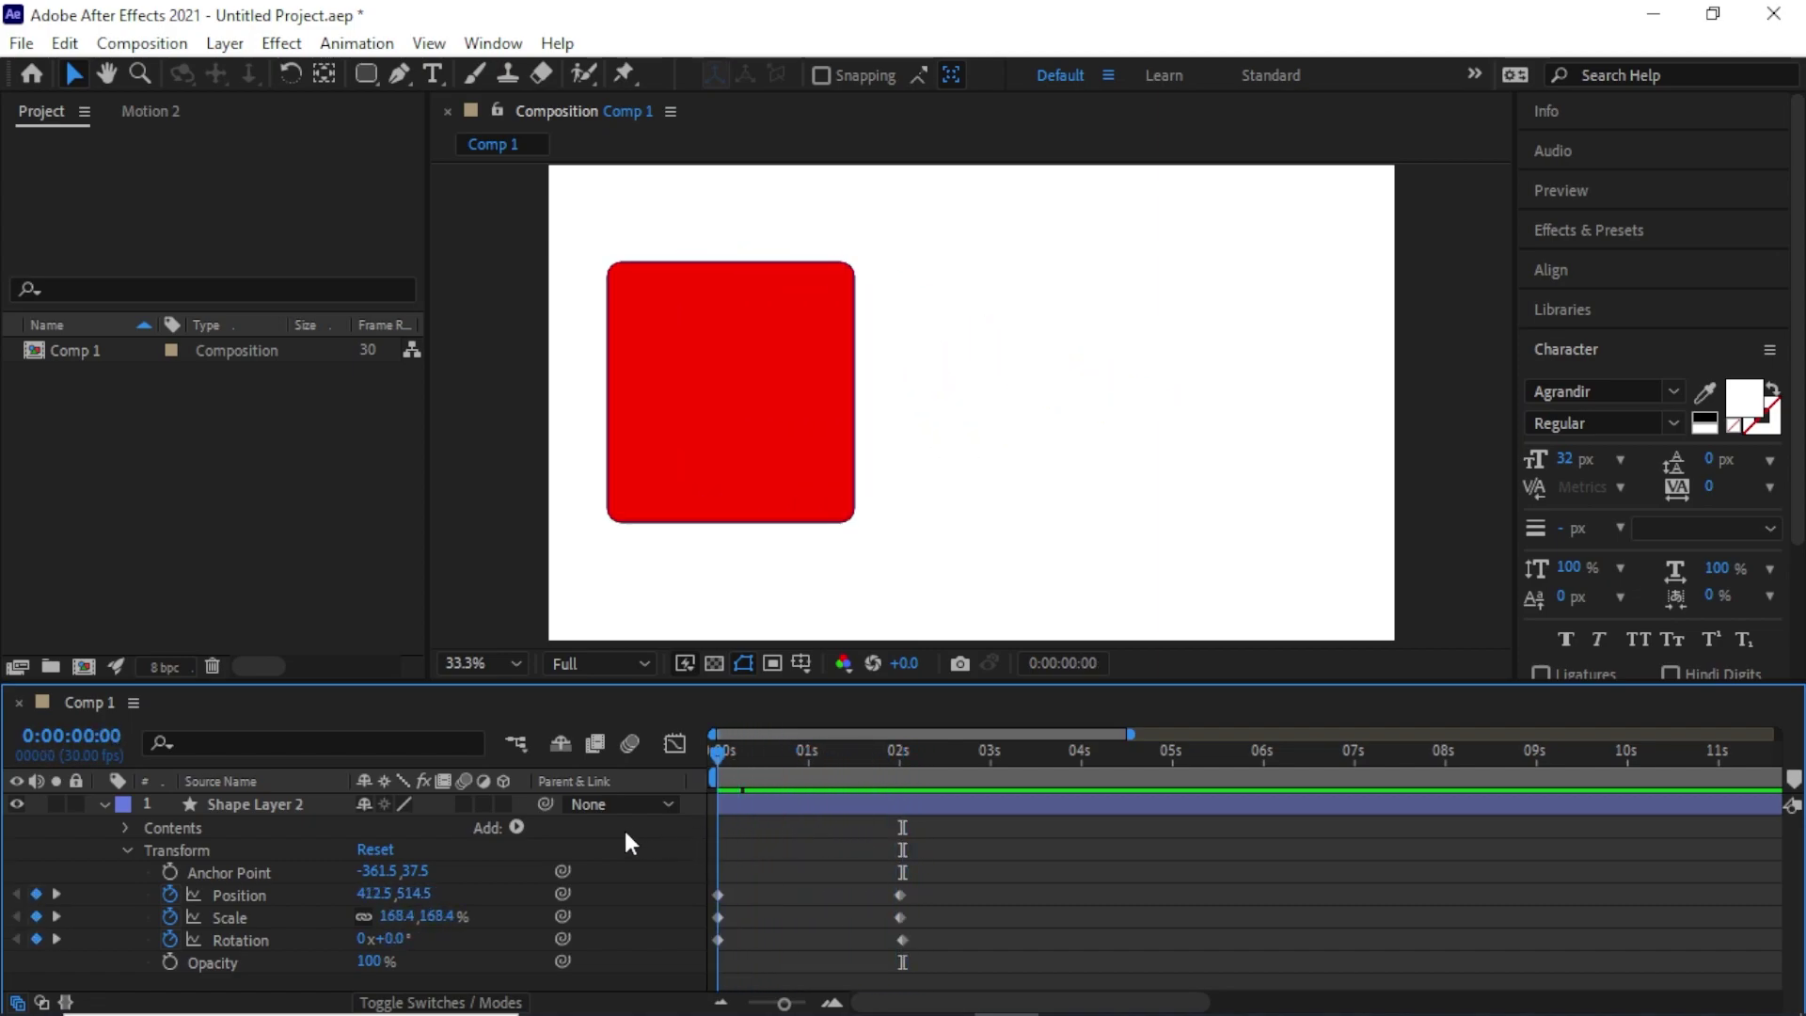
{"action": "left_click_drag", "start_coordinate": [906, 945], "coordinate": [901, 939]}
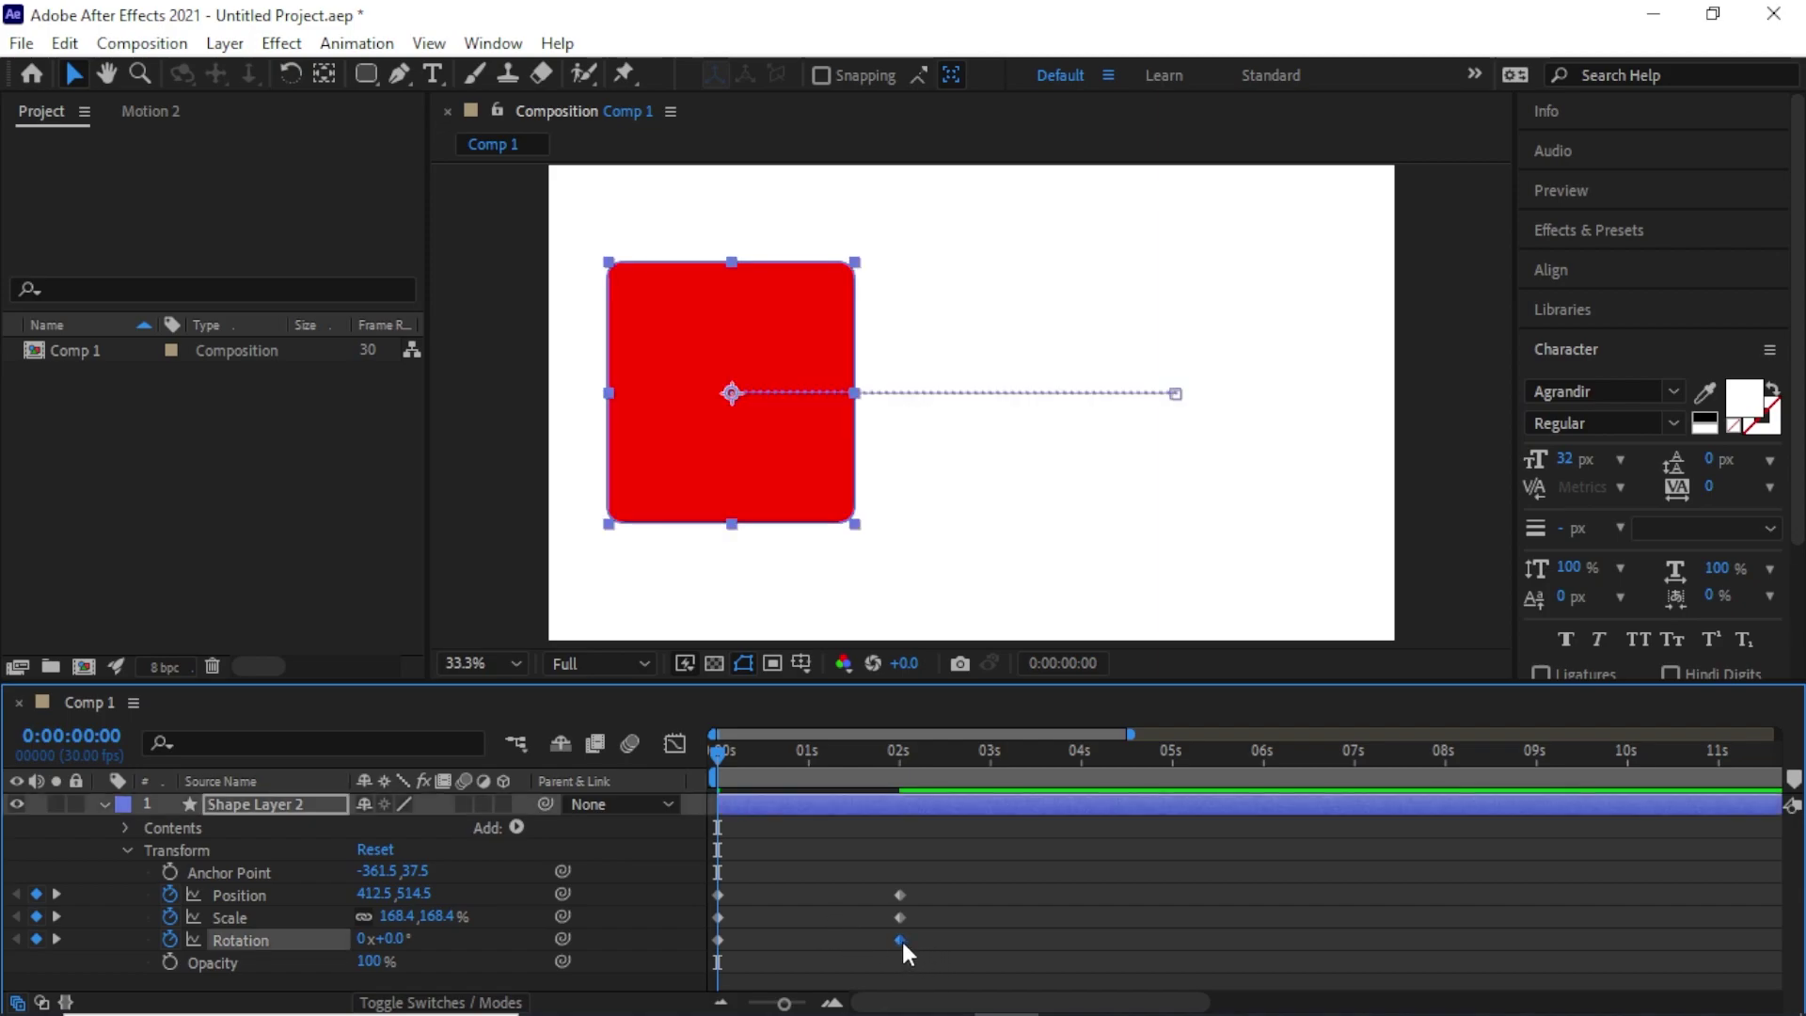
{"action": "left_click", "coordinate": [944, 934]}
- Add a Position keyframe at 1 second and raise the rectangle to about 922.5, 259.5 to arc its motion path
{"action": "left_click_drag", "start_coordinate": [718, 760], "coordinate": [806, 785]}
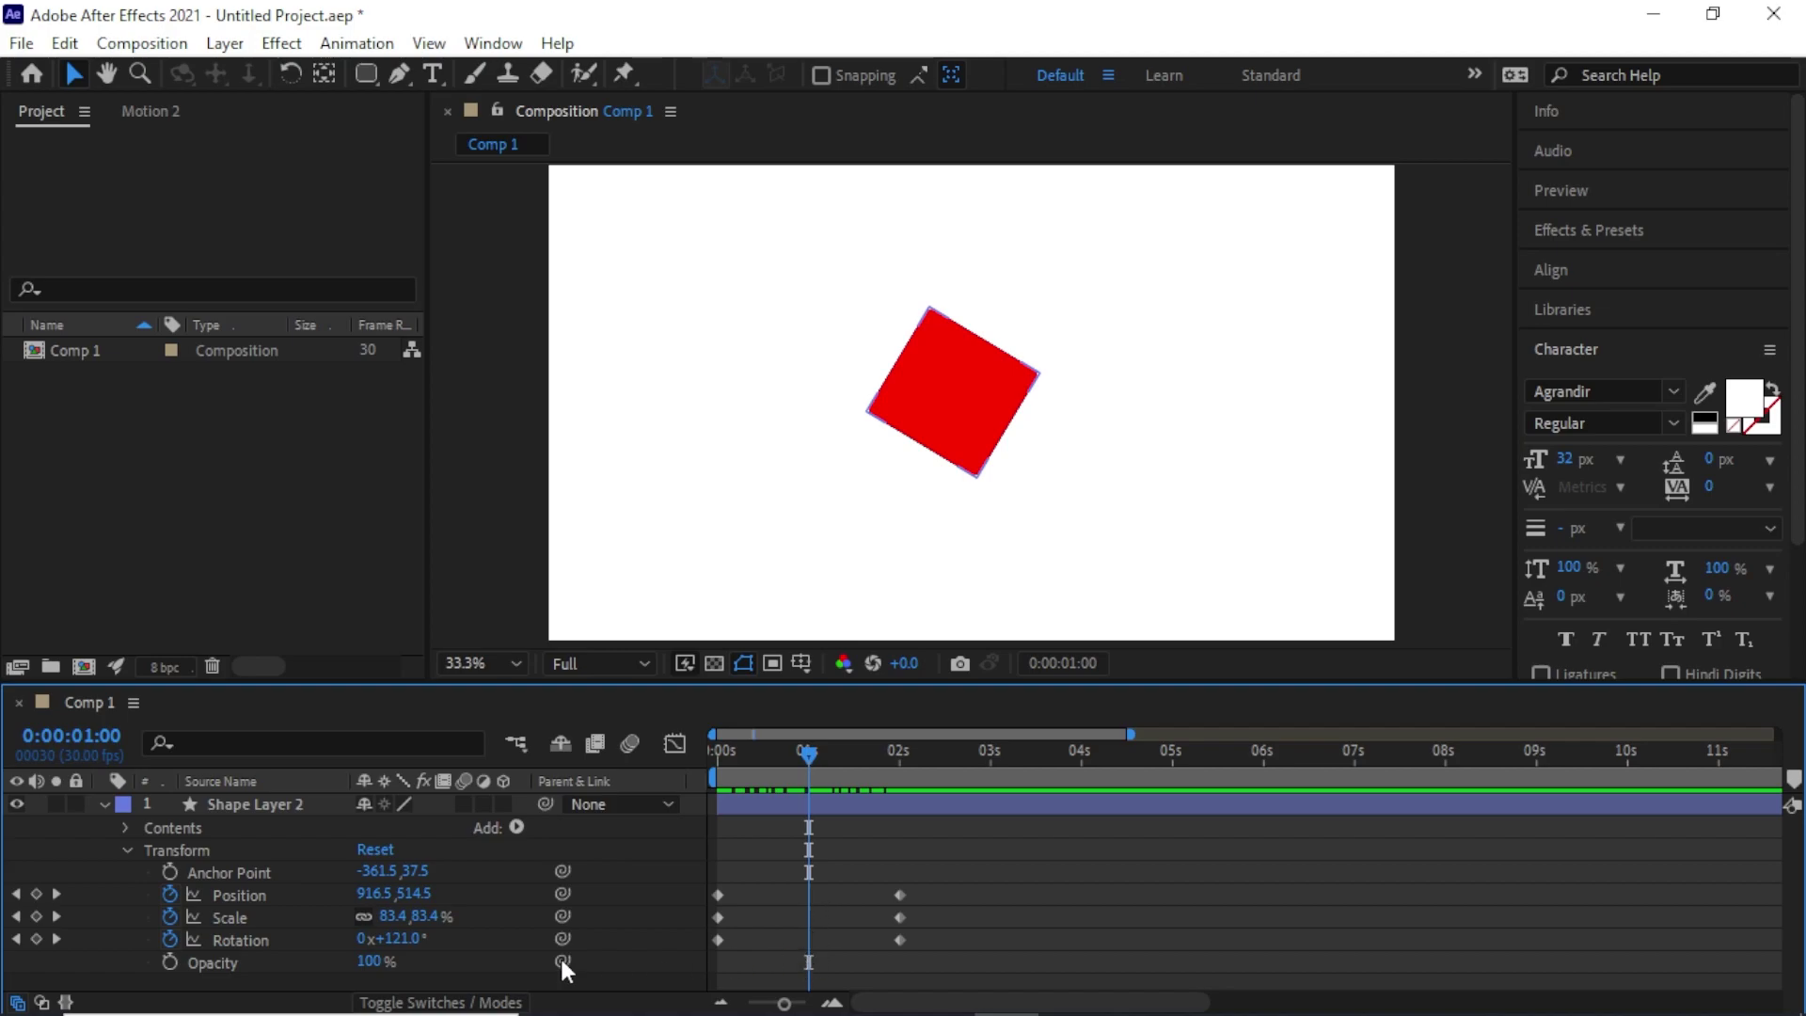
{"action": "left_click", "coordinate": [37, 895]}
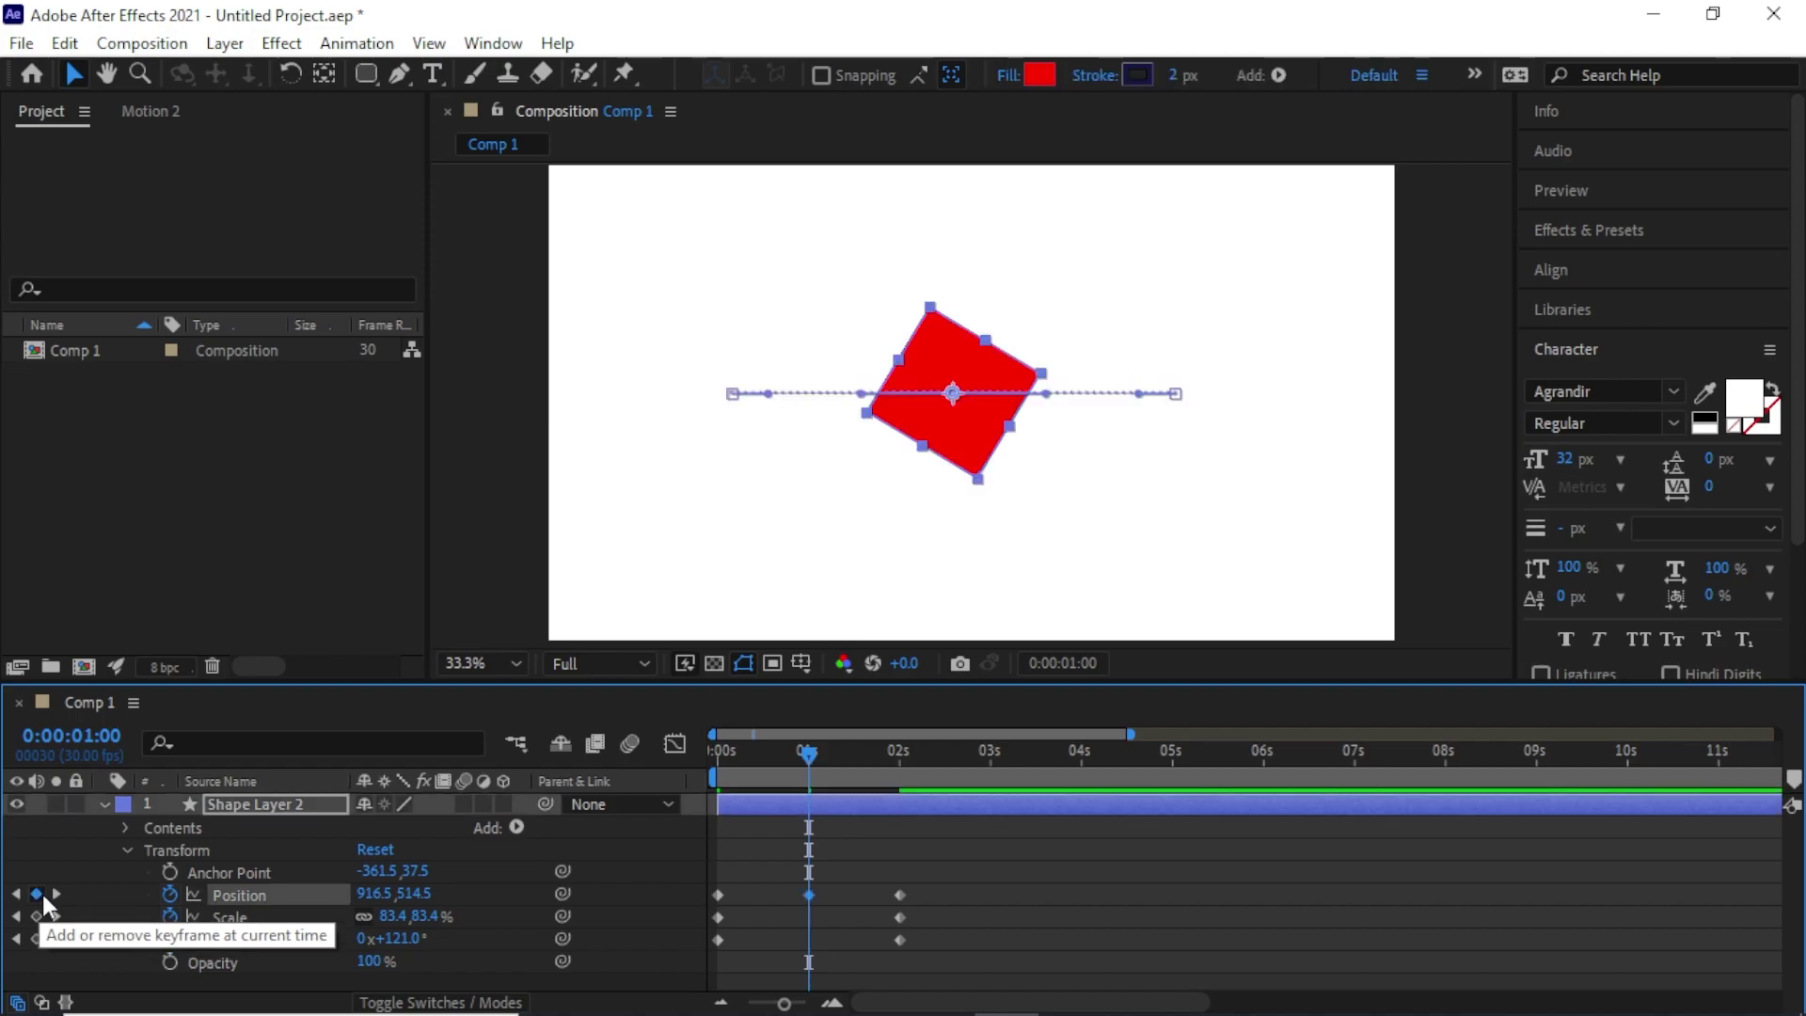
{"action": "left_click_drag", "start_coordinate": [975, 449], "coordinate": [976, 335]}
{"action": "left_click", "coordinate": [801, 752]}
- Check the rectangle's curved motion from the start and leave the playhead at the beginning
{"action": "left_click_drag", "start_coordinate": [805, 752], "coordinate": [701, 828]}
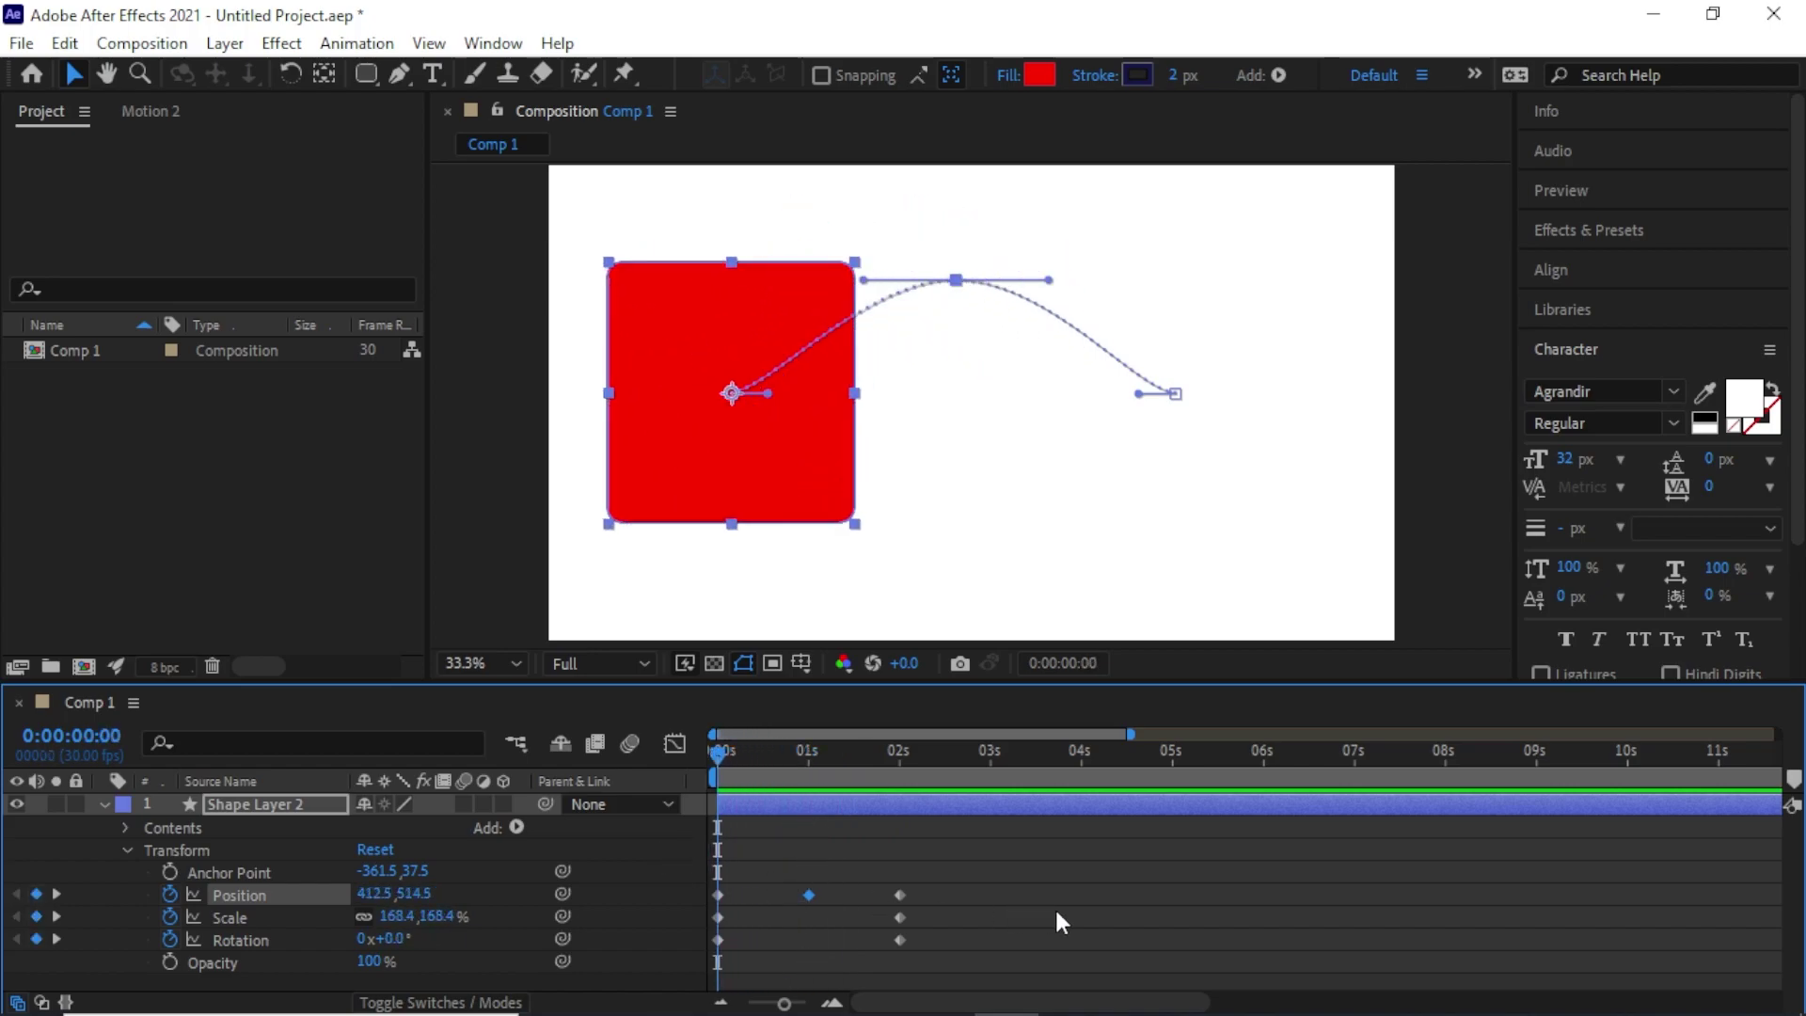
{"action": "left_click", "coordinate": [1053, 906]}
{"action": "left_click_drag", "start_coordinate": [725, 757], "coordinate": [690, 850]}
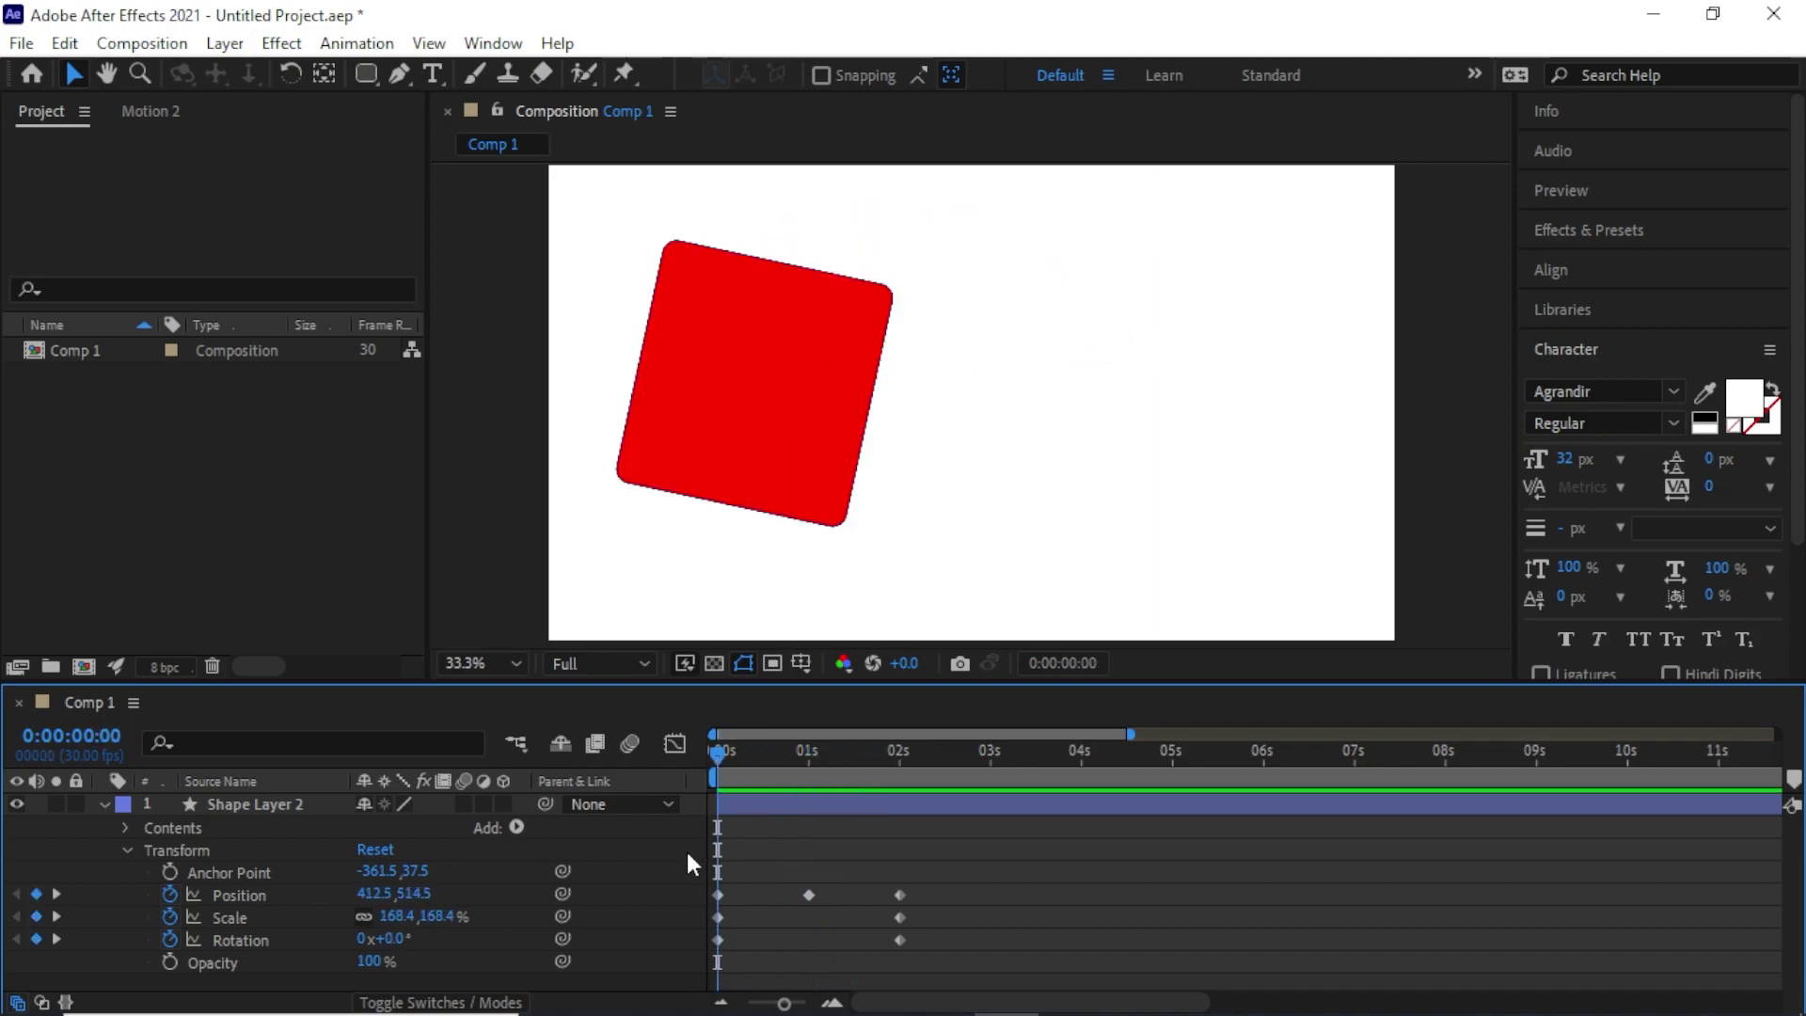
- Add a Scale keyframe at 0:00:00:17 and enlarge the rectangle to about 323% at 1 second, then return the playhead to the start
{"action": "left_click", "coordinate": [282, 918]}
{"action": "left_click_drag", "start_coordinate": [732, 754], "coordinate": [768, 757]}
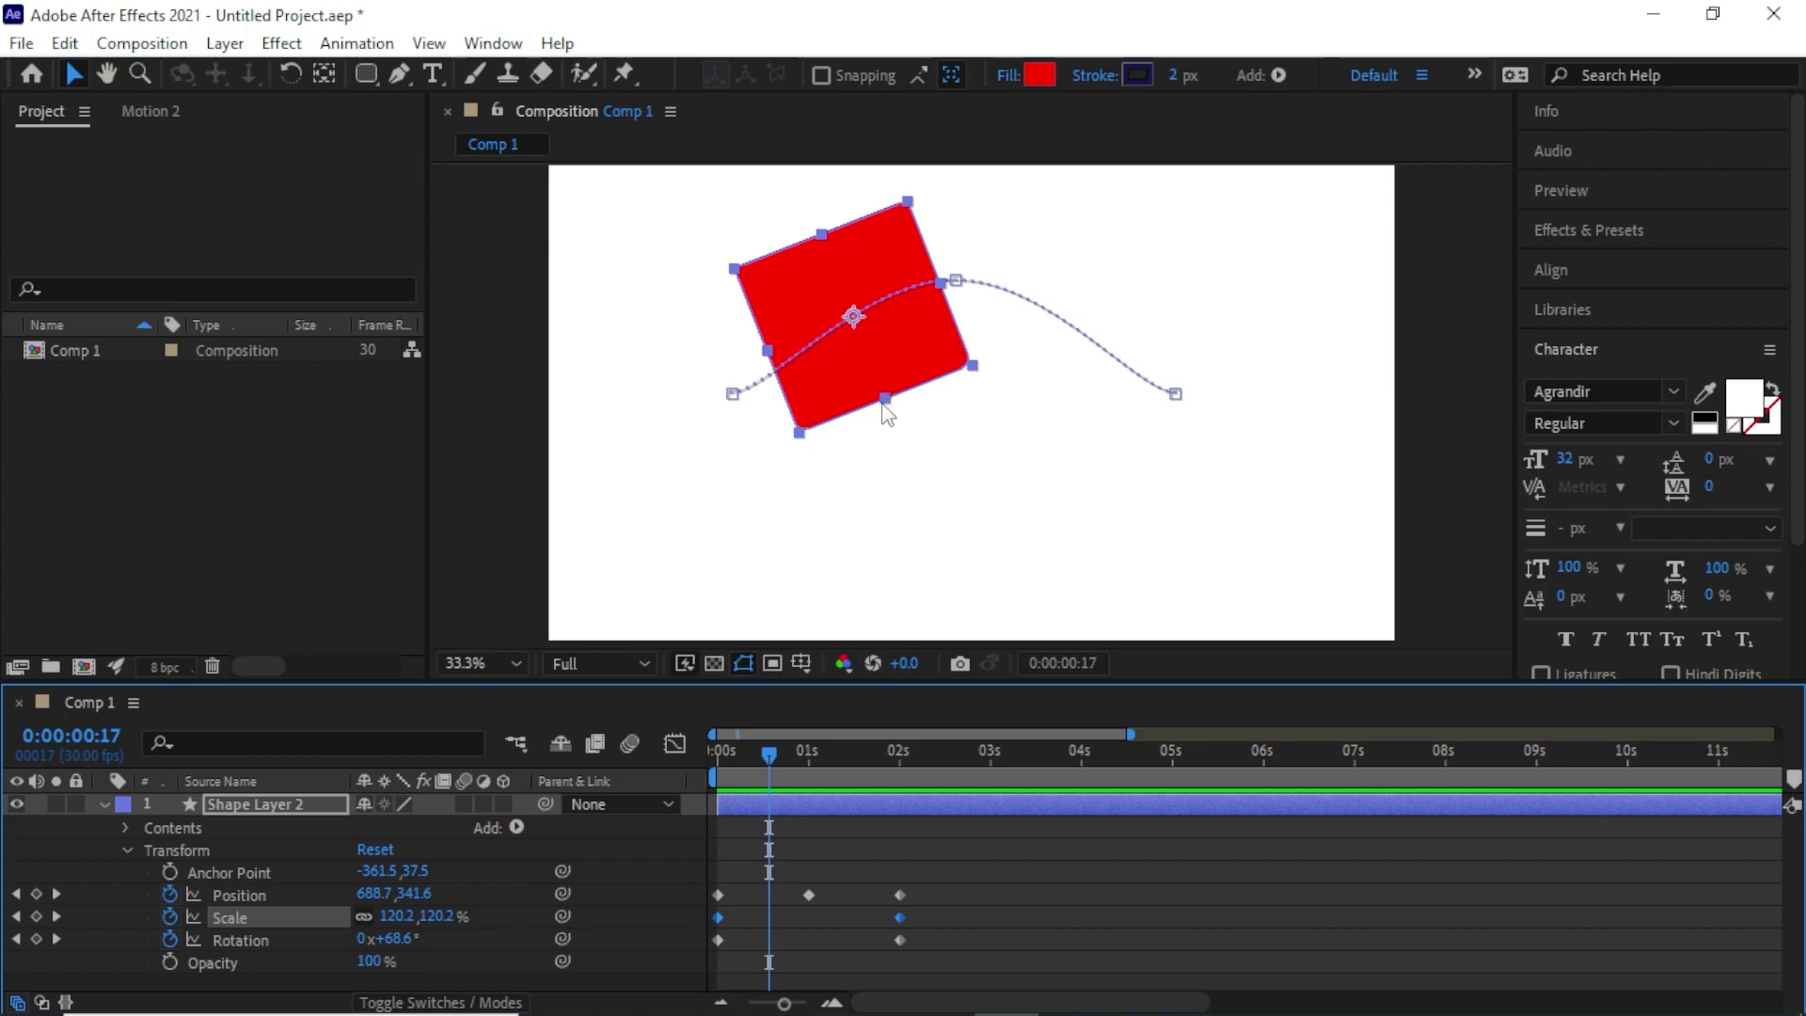
{"action": "left_click", "coordinate": [36, 917]}
{"action": "left_click_drag", "start_coordinate": [762, 756], "coordinate": [805, 756]}
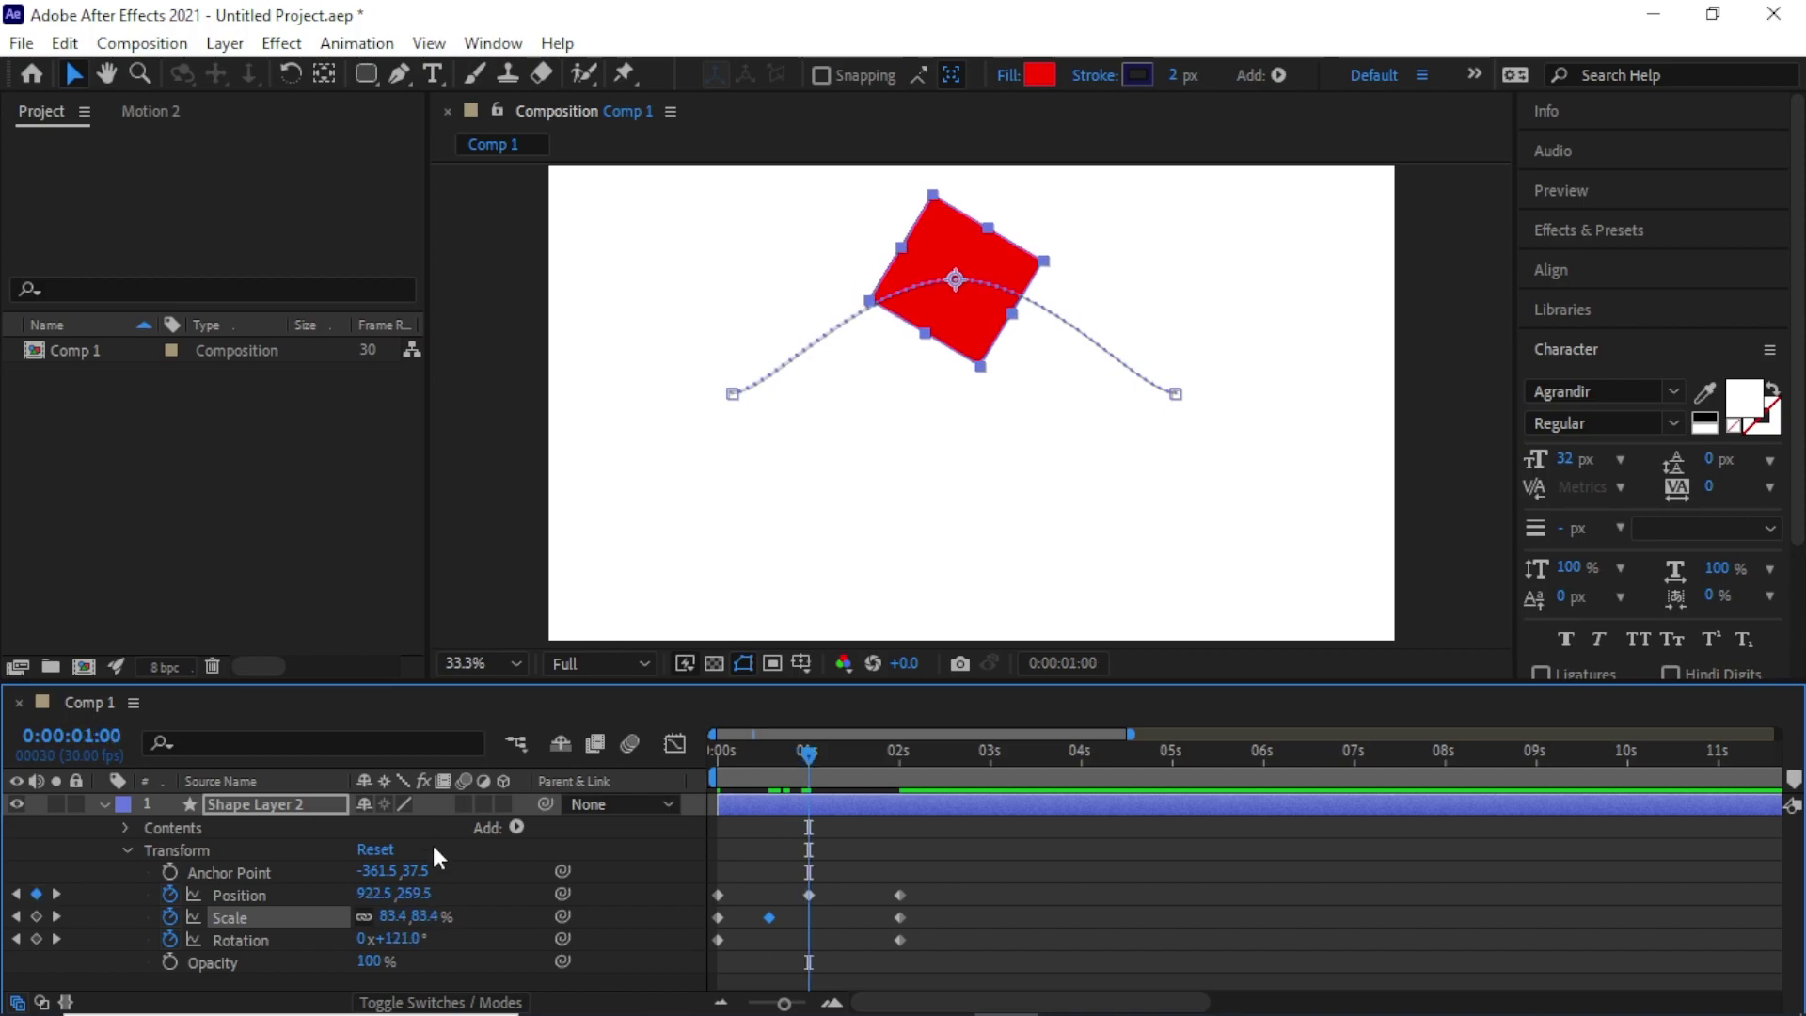
{"action": "left_click_drag", "start_coordinate": [405, 917], "coordinate": [564, 916]}
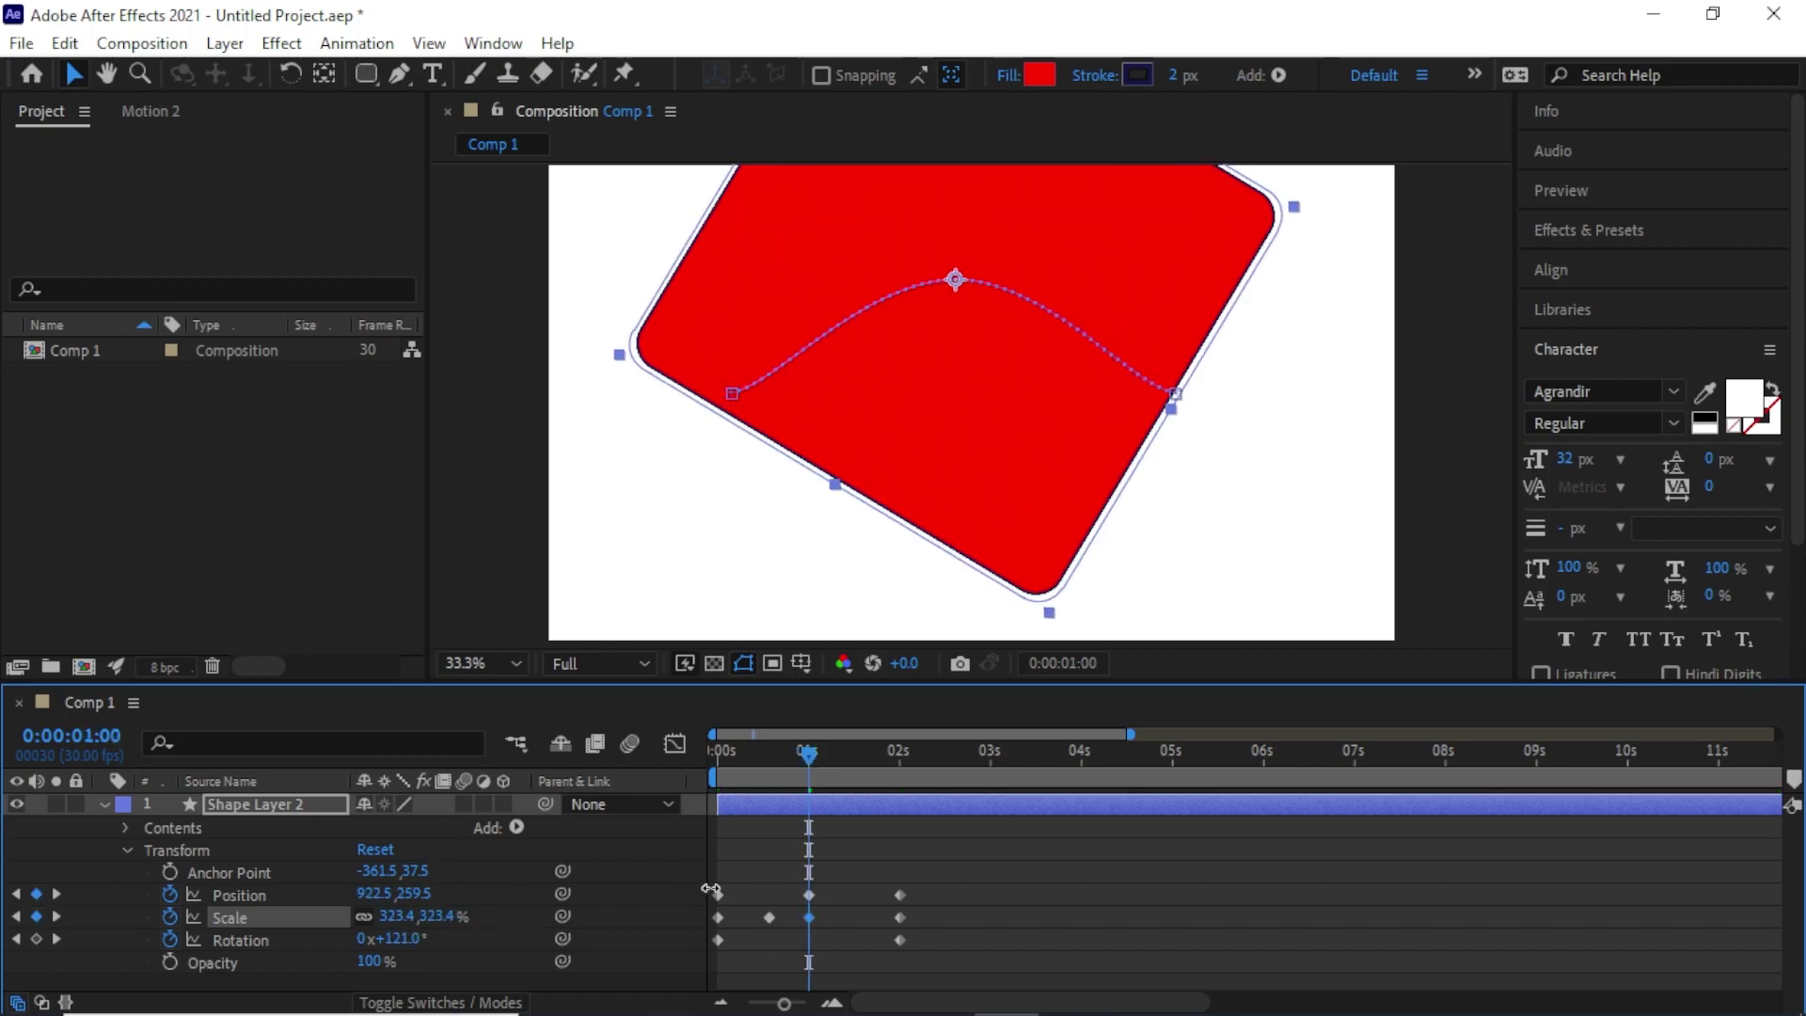
{"action": "left_click_drag", "start_coordinate": [804, 751], "coordinate": [616, 766]}
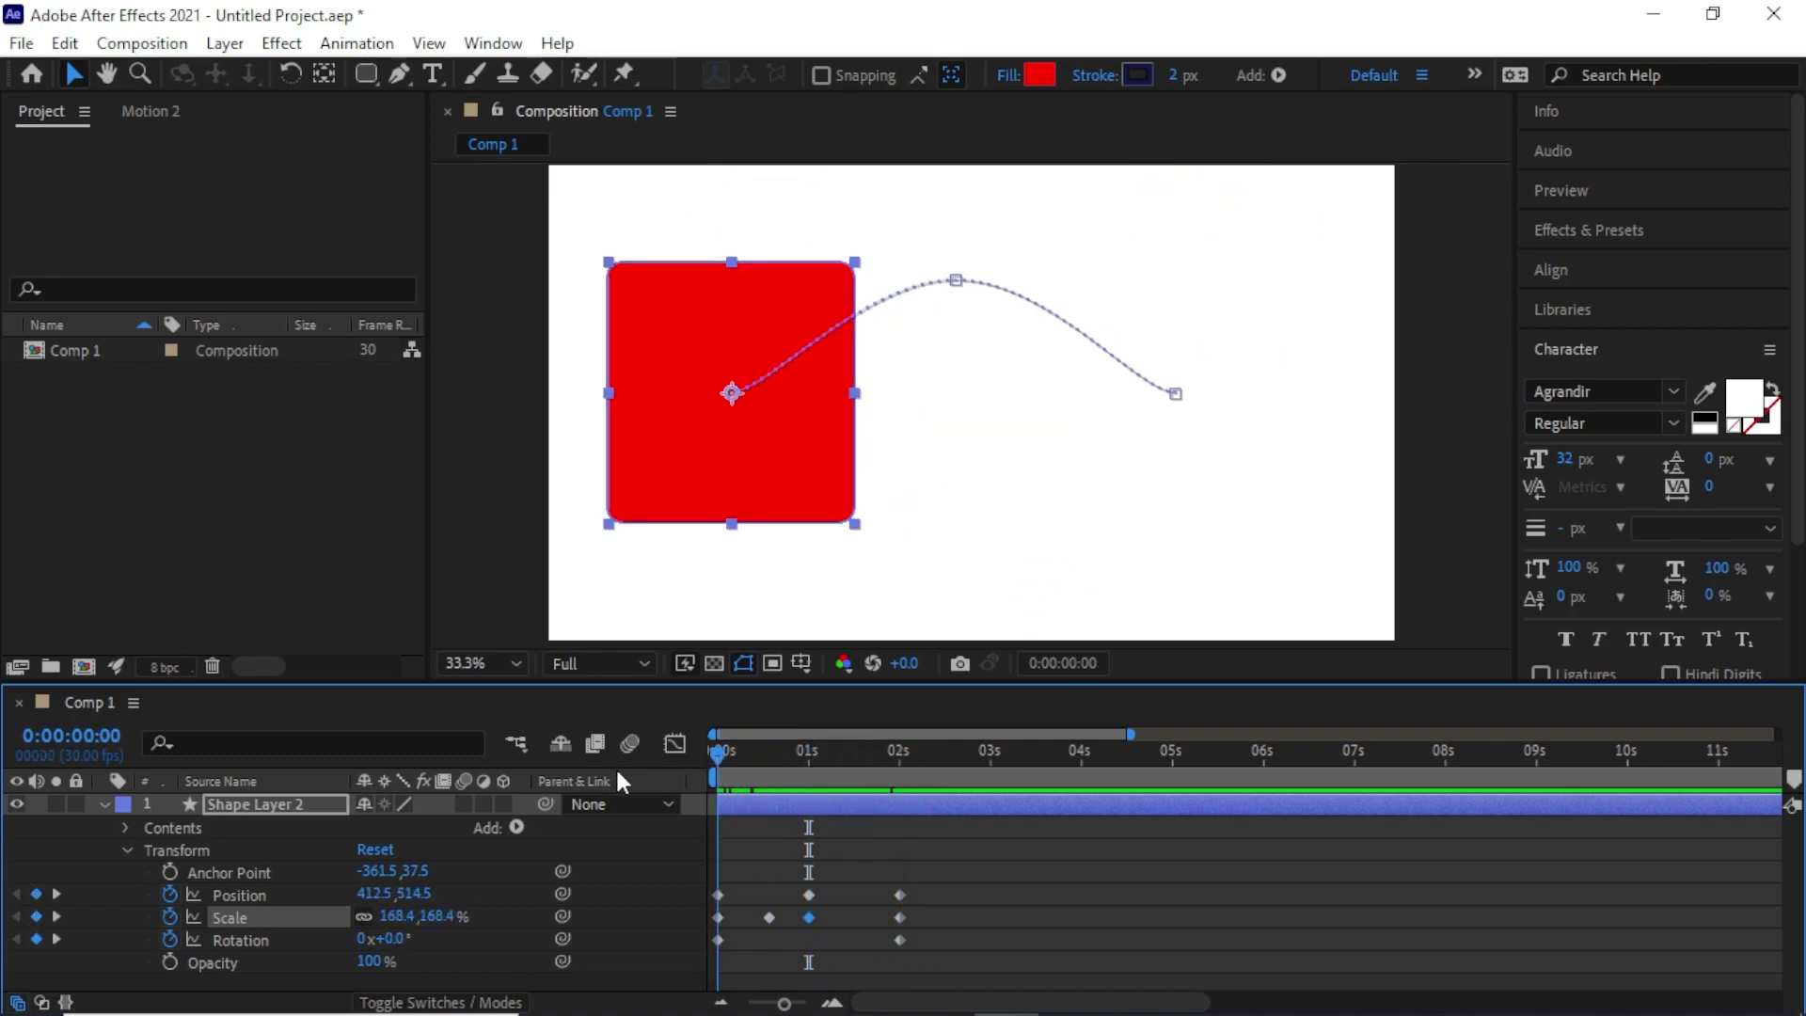
{"action": "left_click", "coordinate": [1048, 917]}
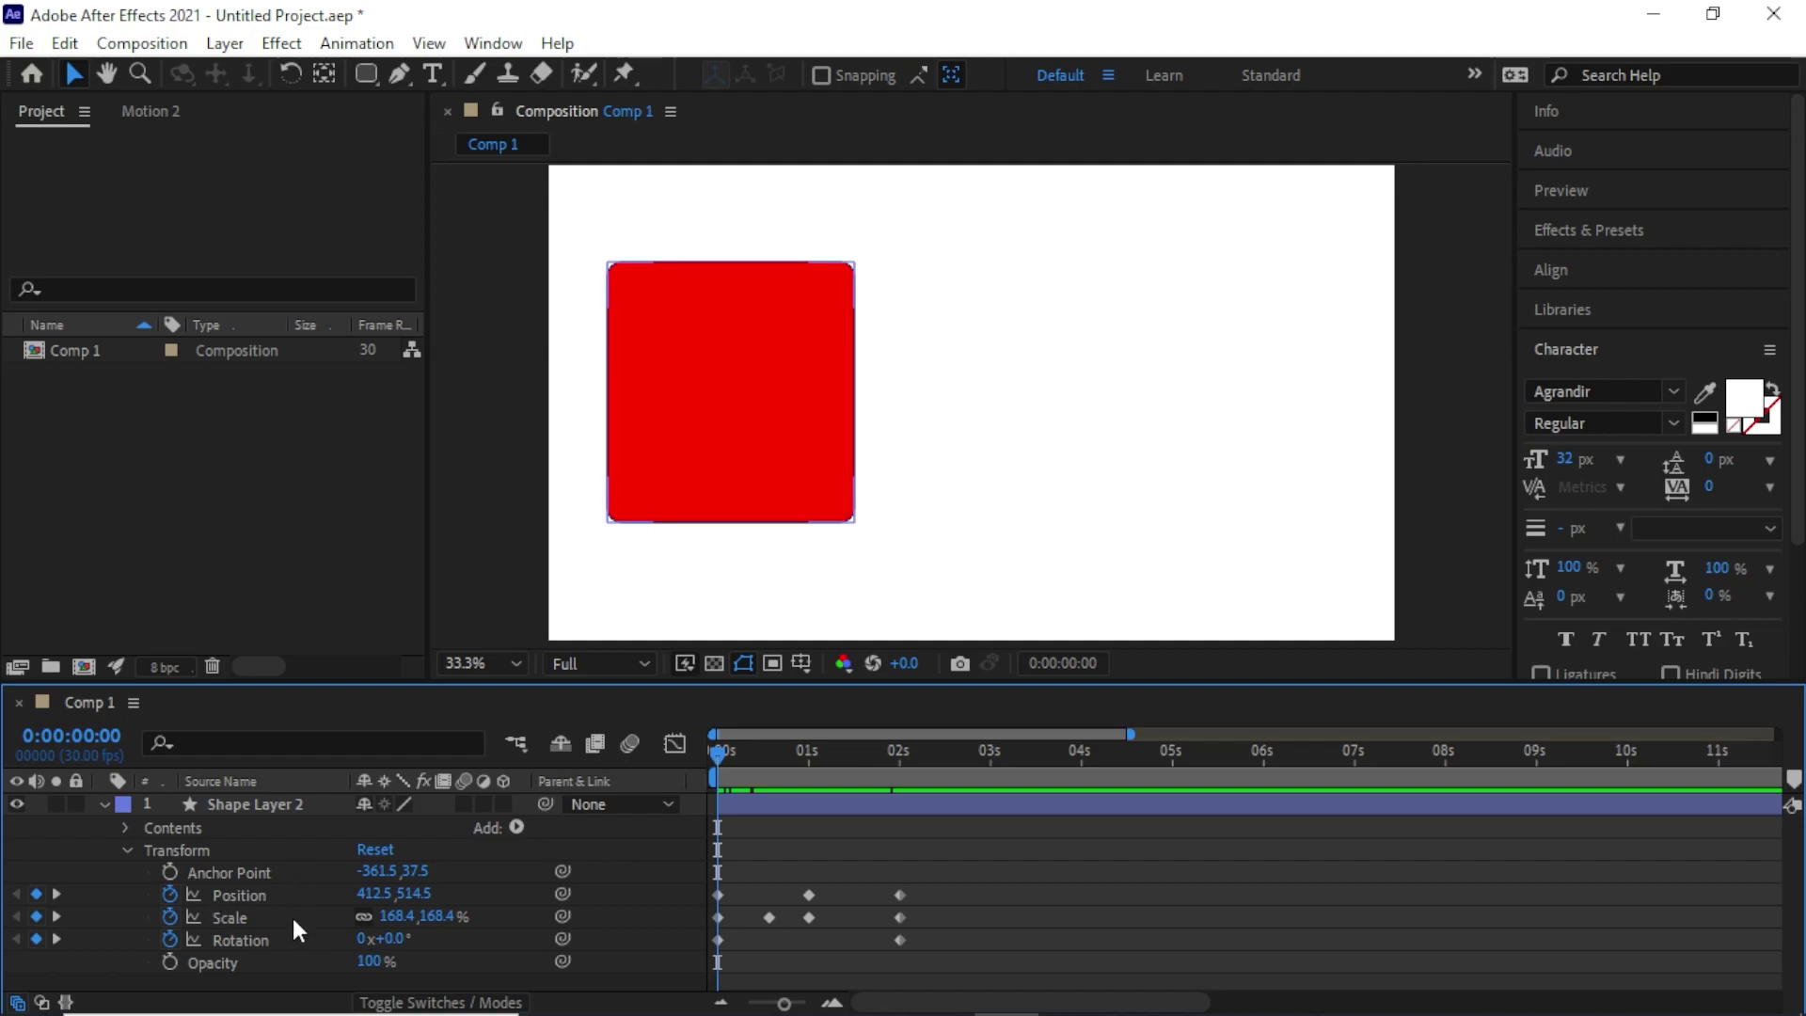
- Collapse the Transform group and Shape Layer 2's properties in the timeline
{"action": "left_click", "coordinate": [190, 844]}
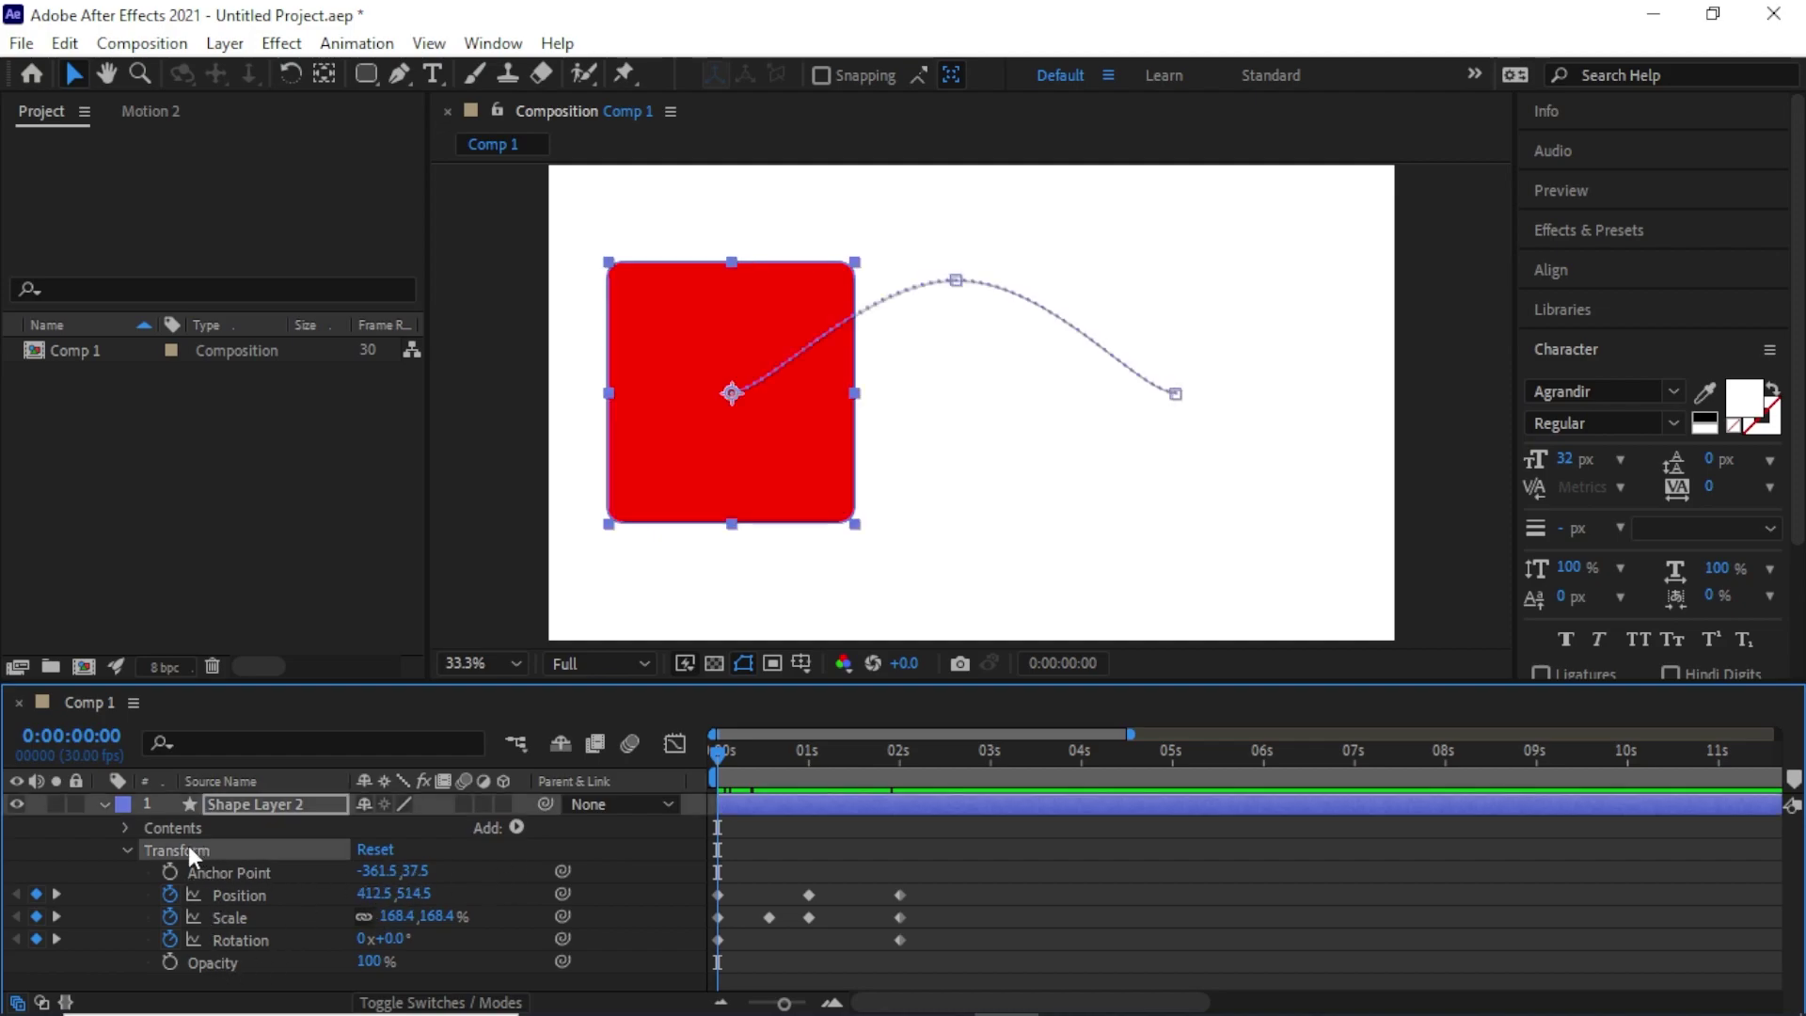
{"action": "left_click", "coordinate": [126, 850]}
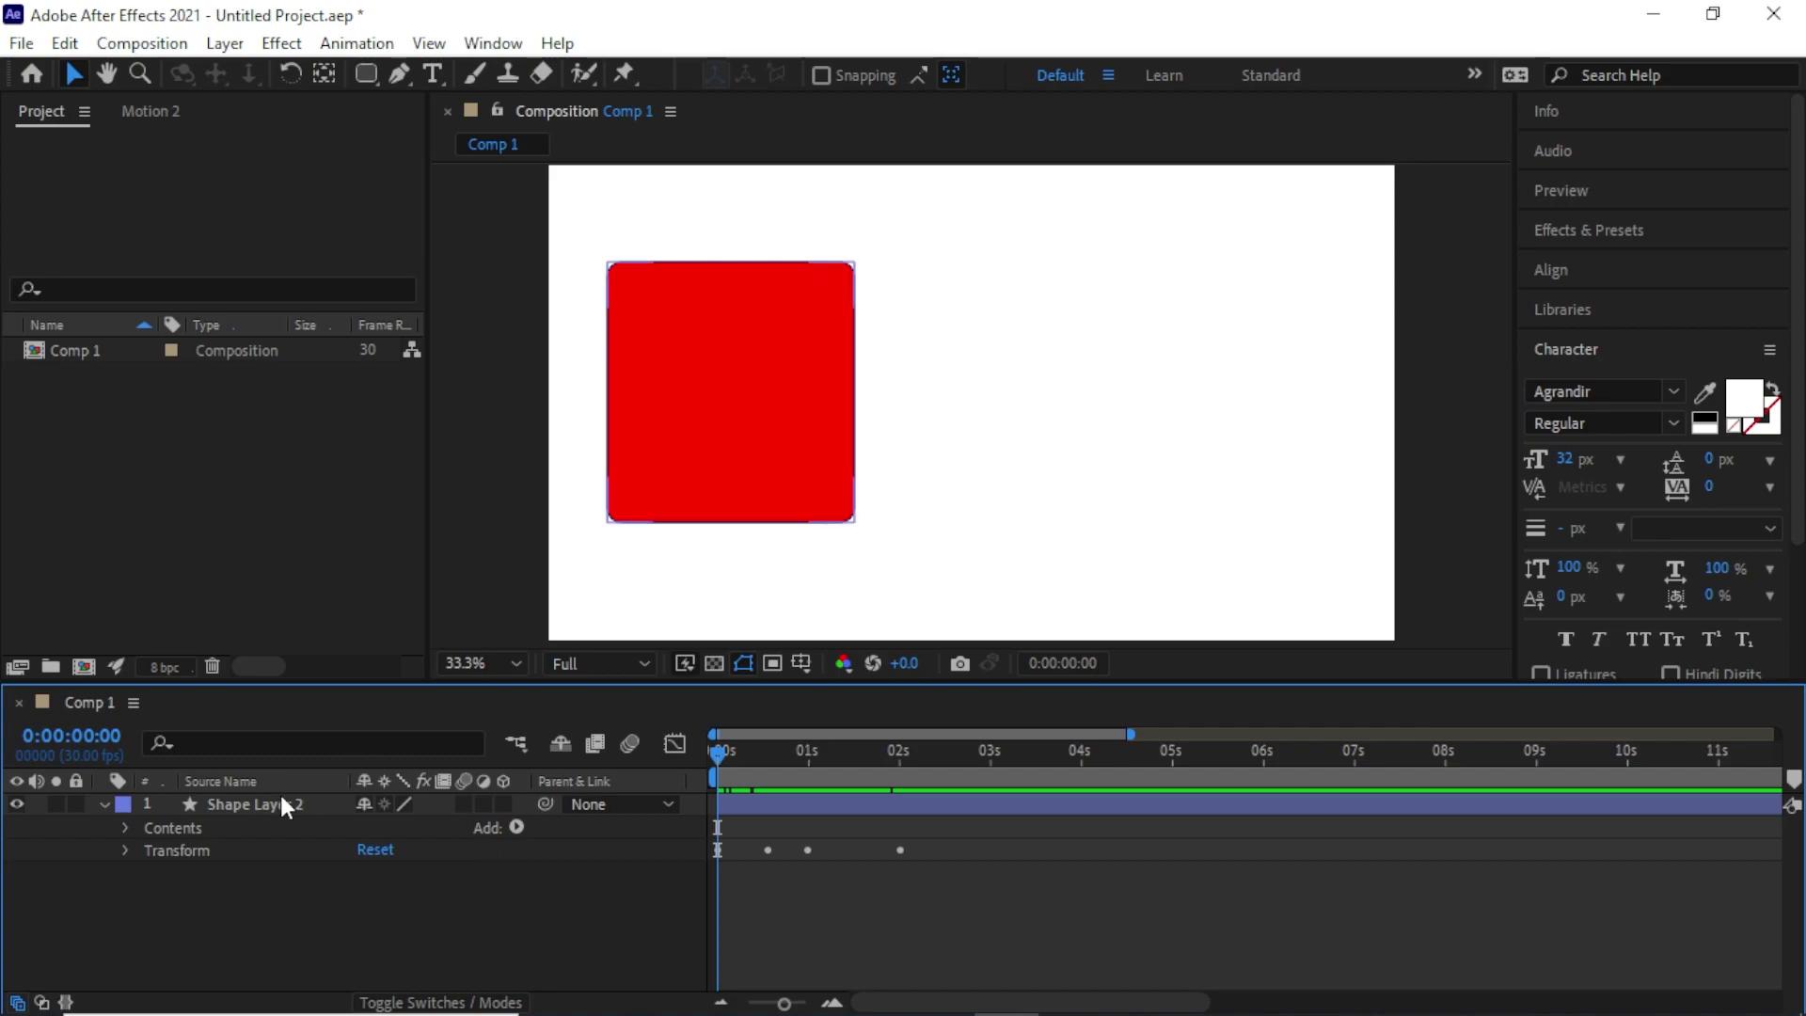
{"action": "left_click", "coordinate": [222, 807]}
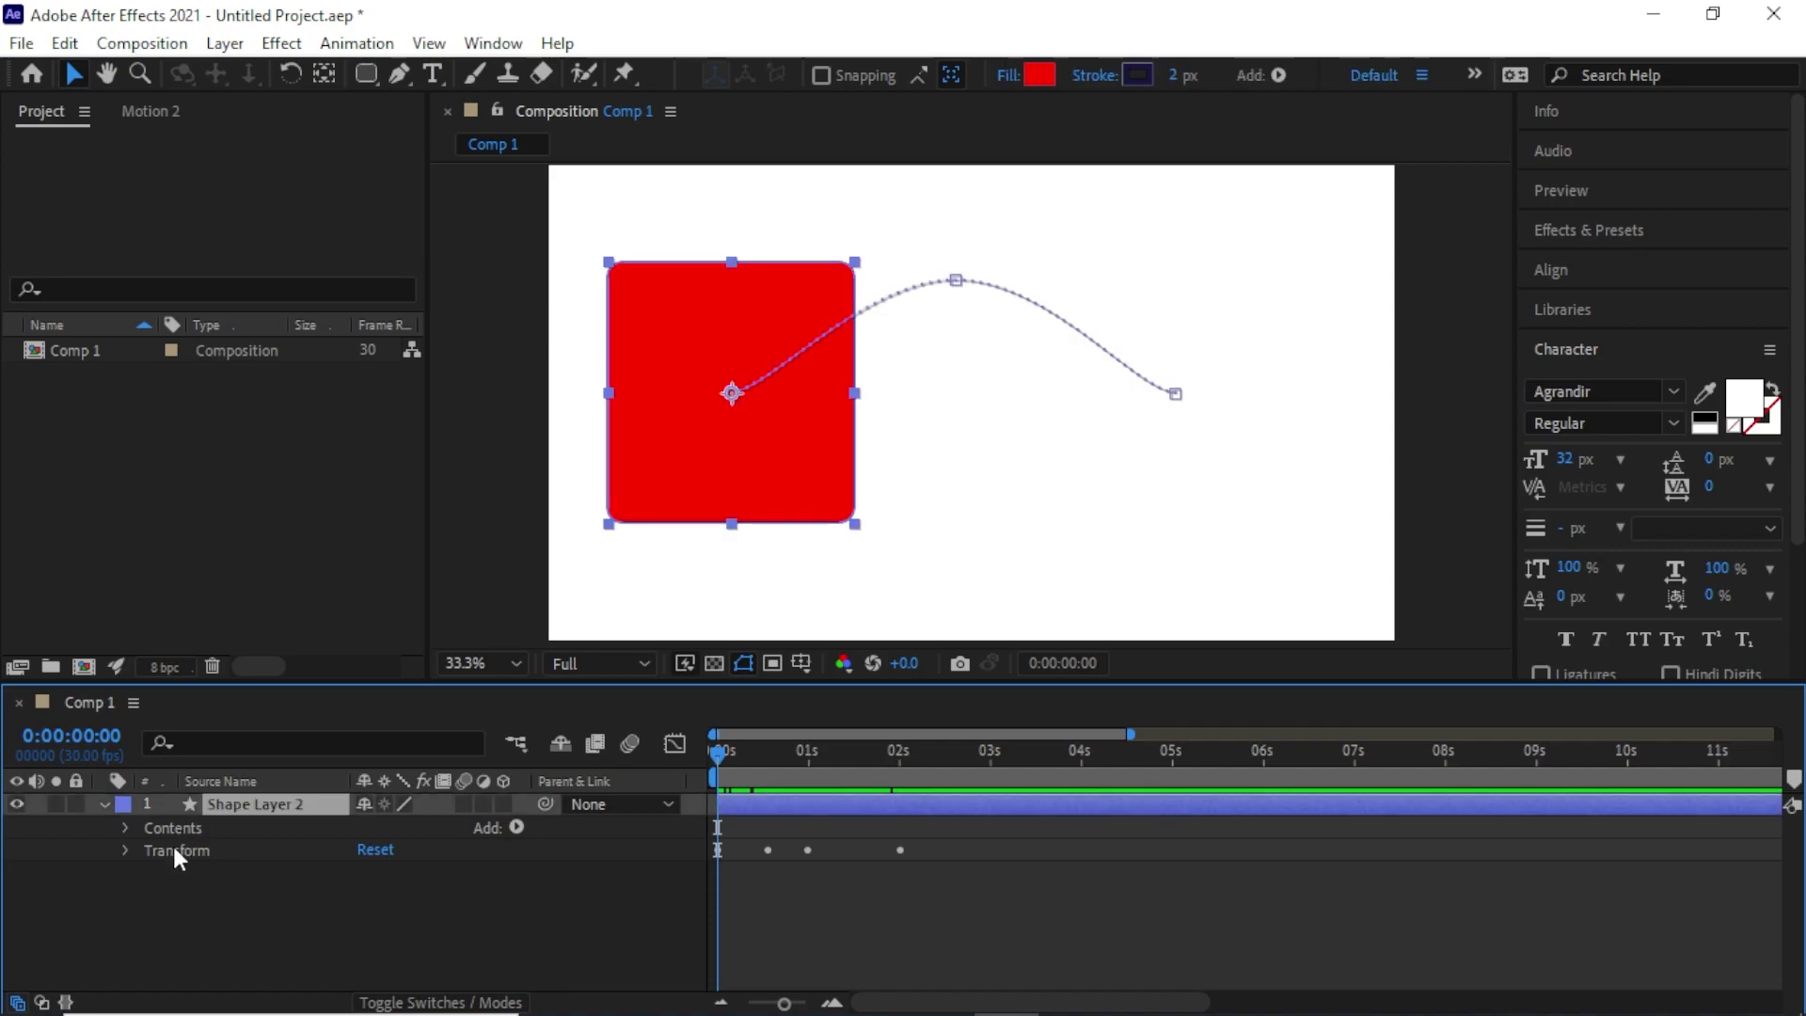
{"action": "left_click", "coordinate": [104, 803]}
{"action": "left_click", "coordinate": [195, 848]}
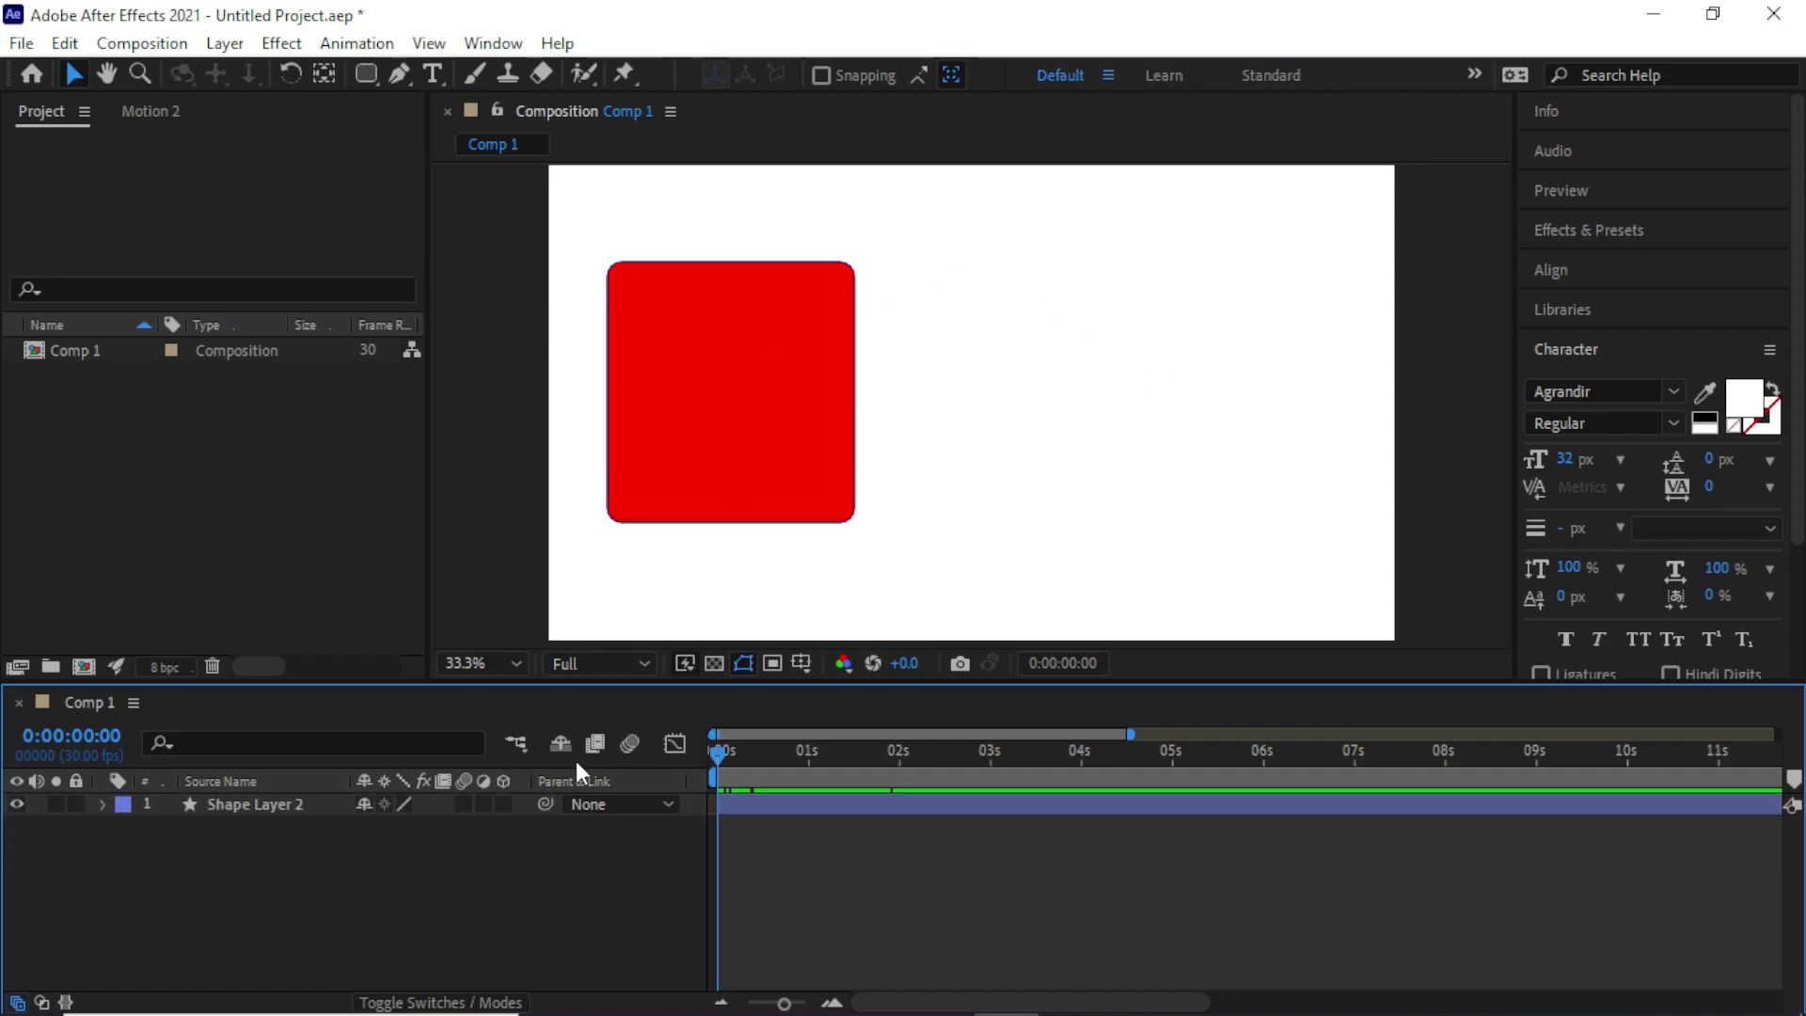
- Preview the complete rectangle animation, stop playback, and return the playhead to the start
{"action": "left_click_drag", "start_coordinate": [715, 759], "coordinate": [659, 749]}
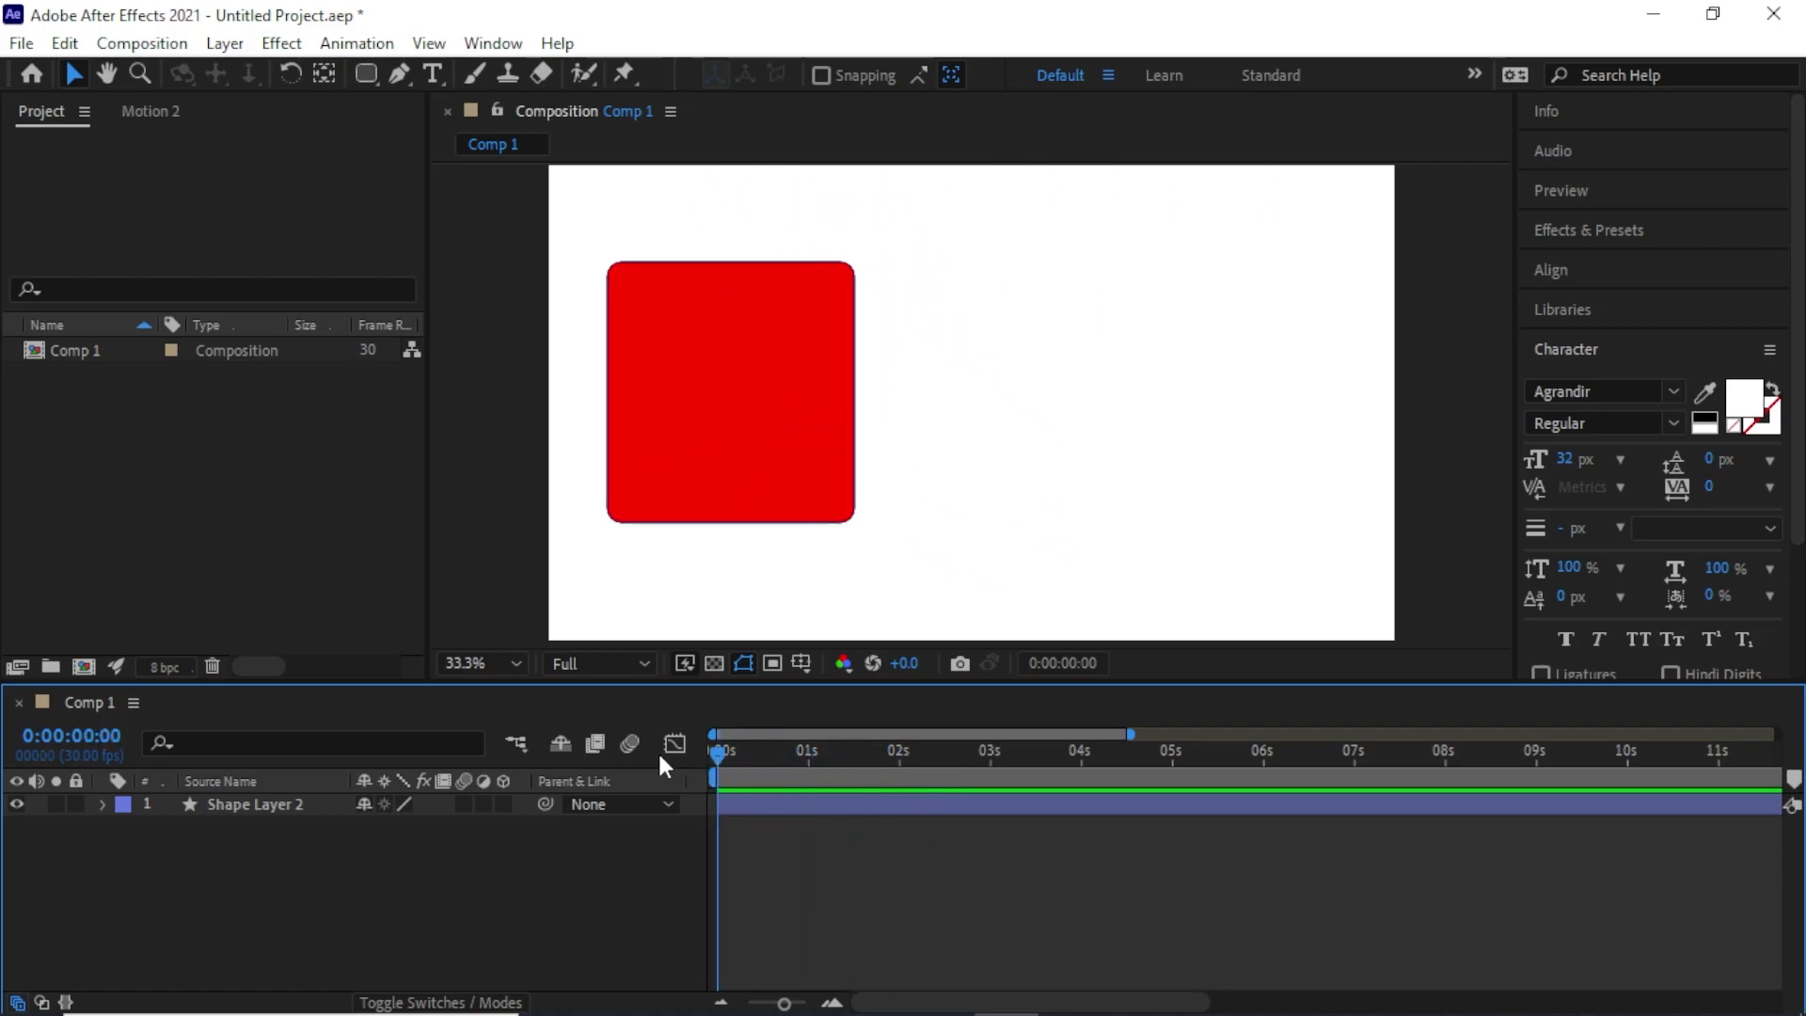
{"action": "key", "text": "space"}
{"action": "key", "text": "space"}
{"action": "key", "text": "space"}
{"action": "key", "text": "space"}
{"action": "mouse_move", "coordinate": [722, 765]}
{"action": "left_mouse_down"}
{"action": "mouse_move", "coordinate": [749, 762]}
{"action": "mouse_move", "coordinate": [708, 765]}
{"action": "left_mouse_up"}
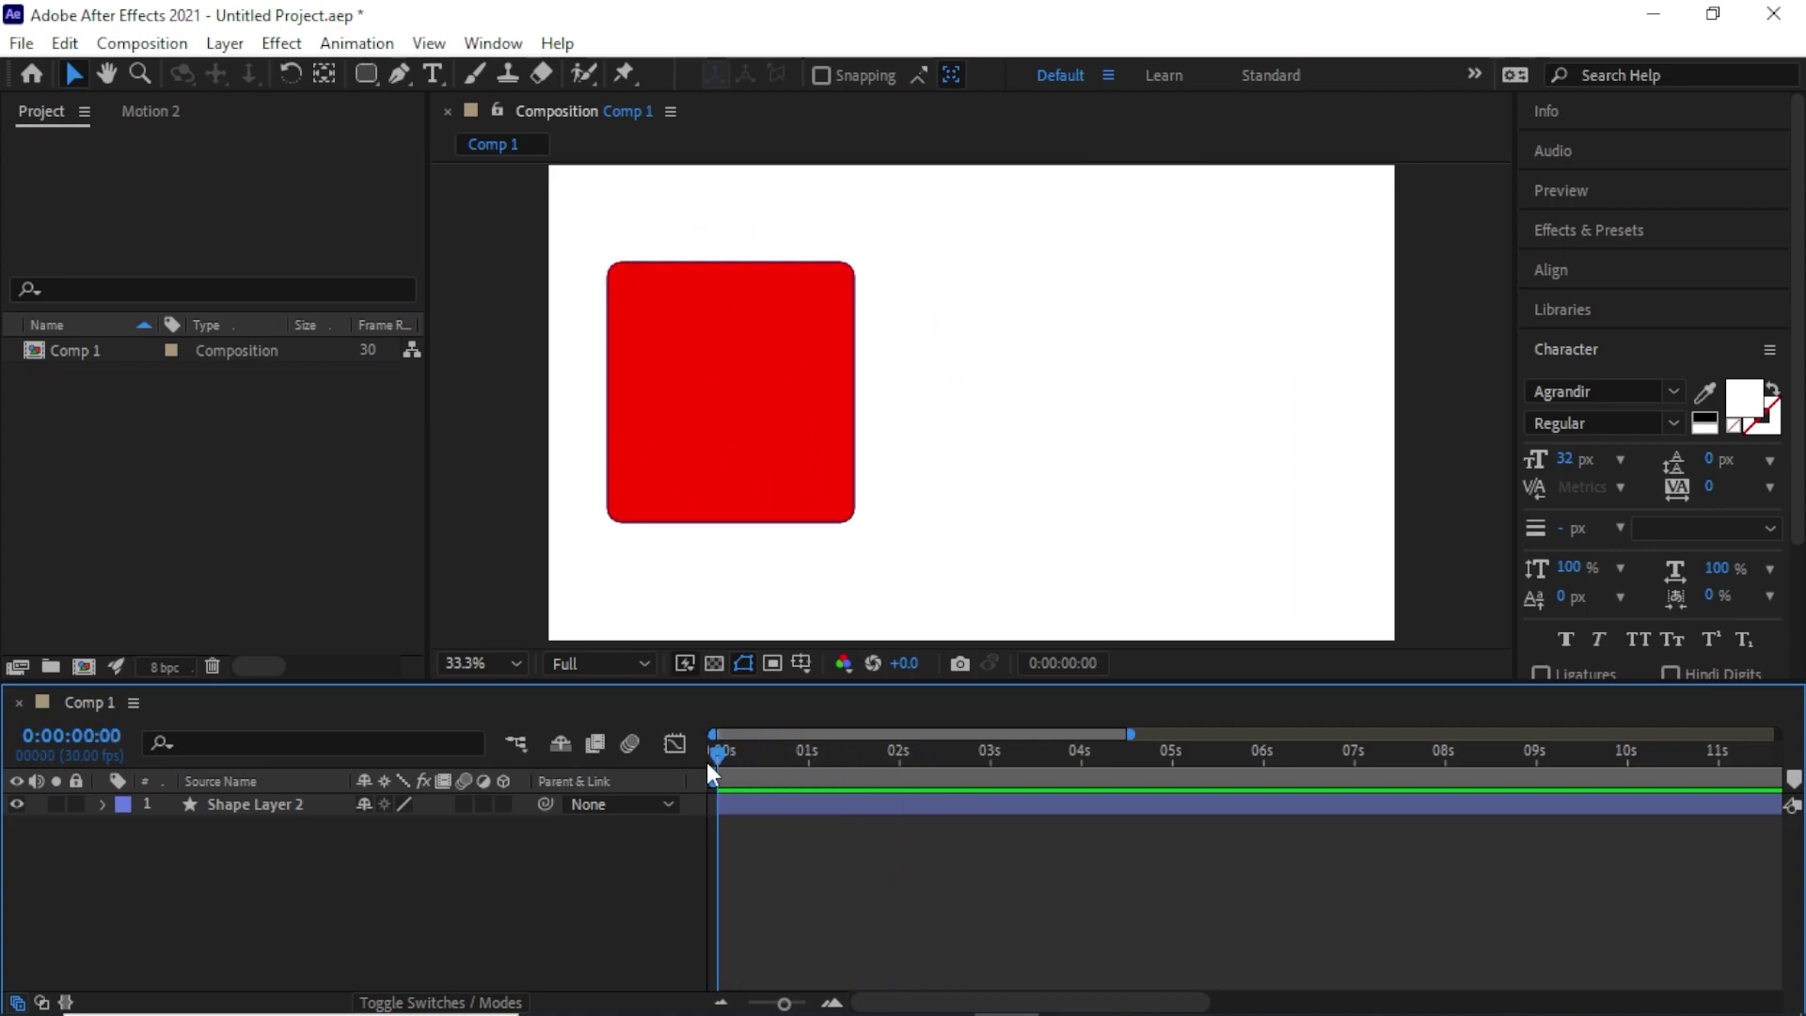
- Add Comp 1 to the Render Queue
{"action": "left_click", "coordinate": [21, 43]}
{"action": "mouse_move", "coordinate": [141, 43]}
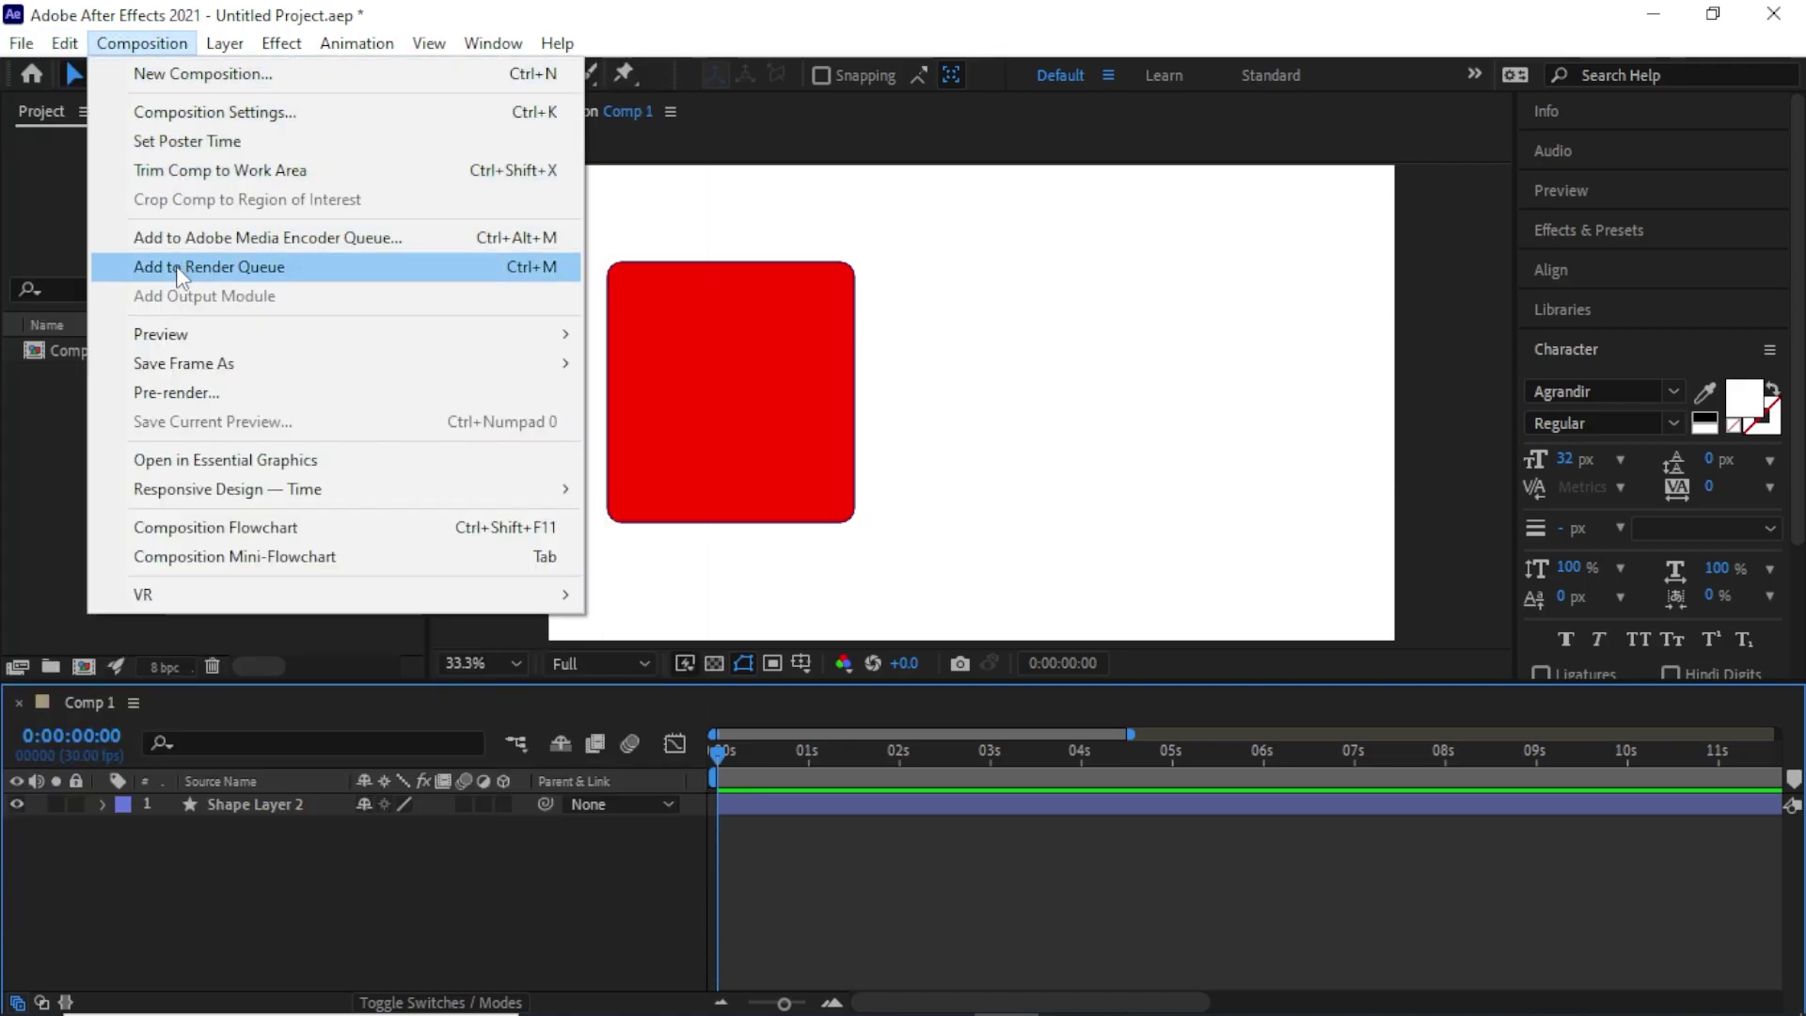
{"action": "left_click", "coordinate": [243, 267]}
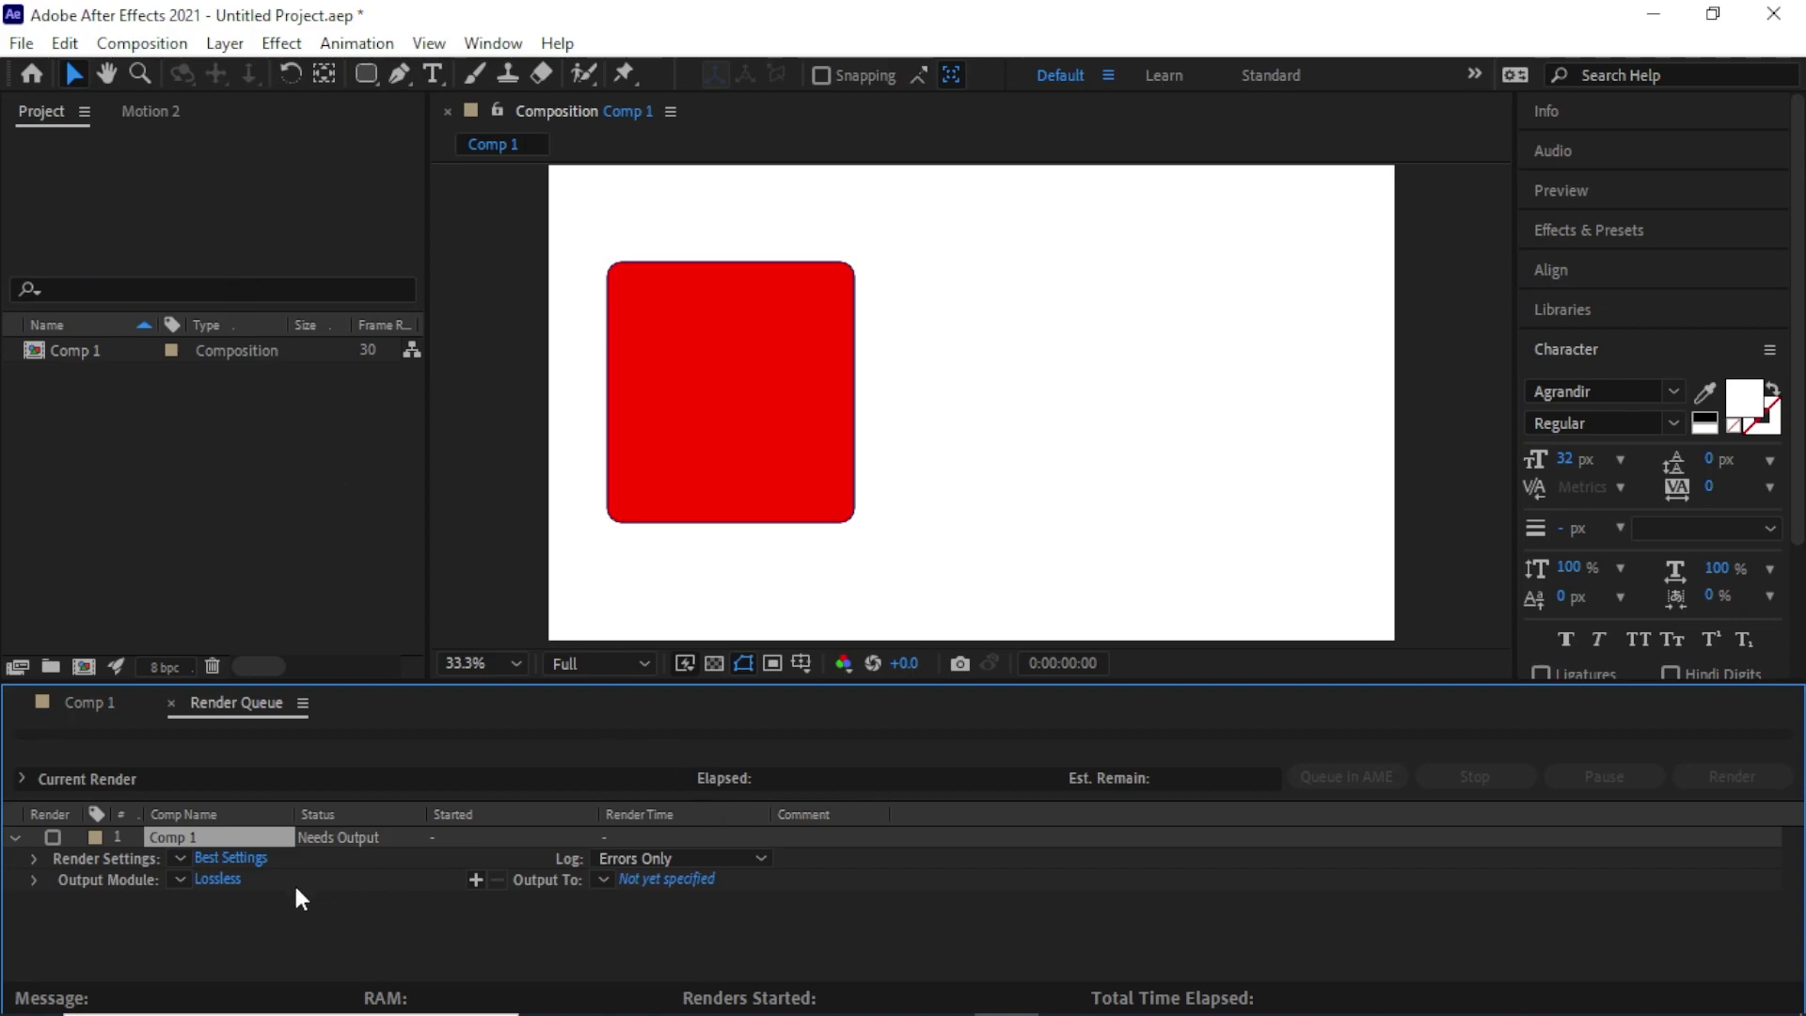
- Set Comp 1's output module to the QuickTime format and go through its video format options
{"action": "left_click", "coordinate": [217, 879]}
{"action": "left_click", "coordinate": [767, 191]}
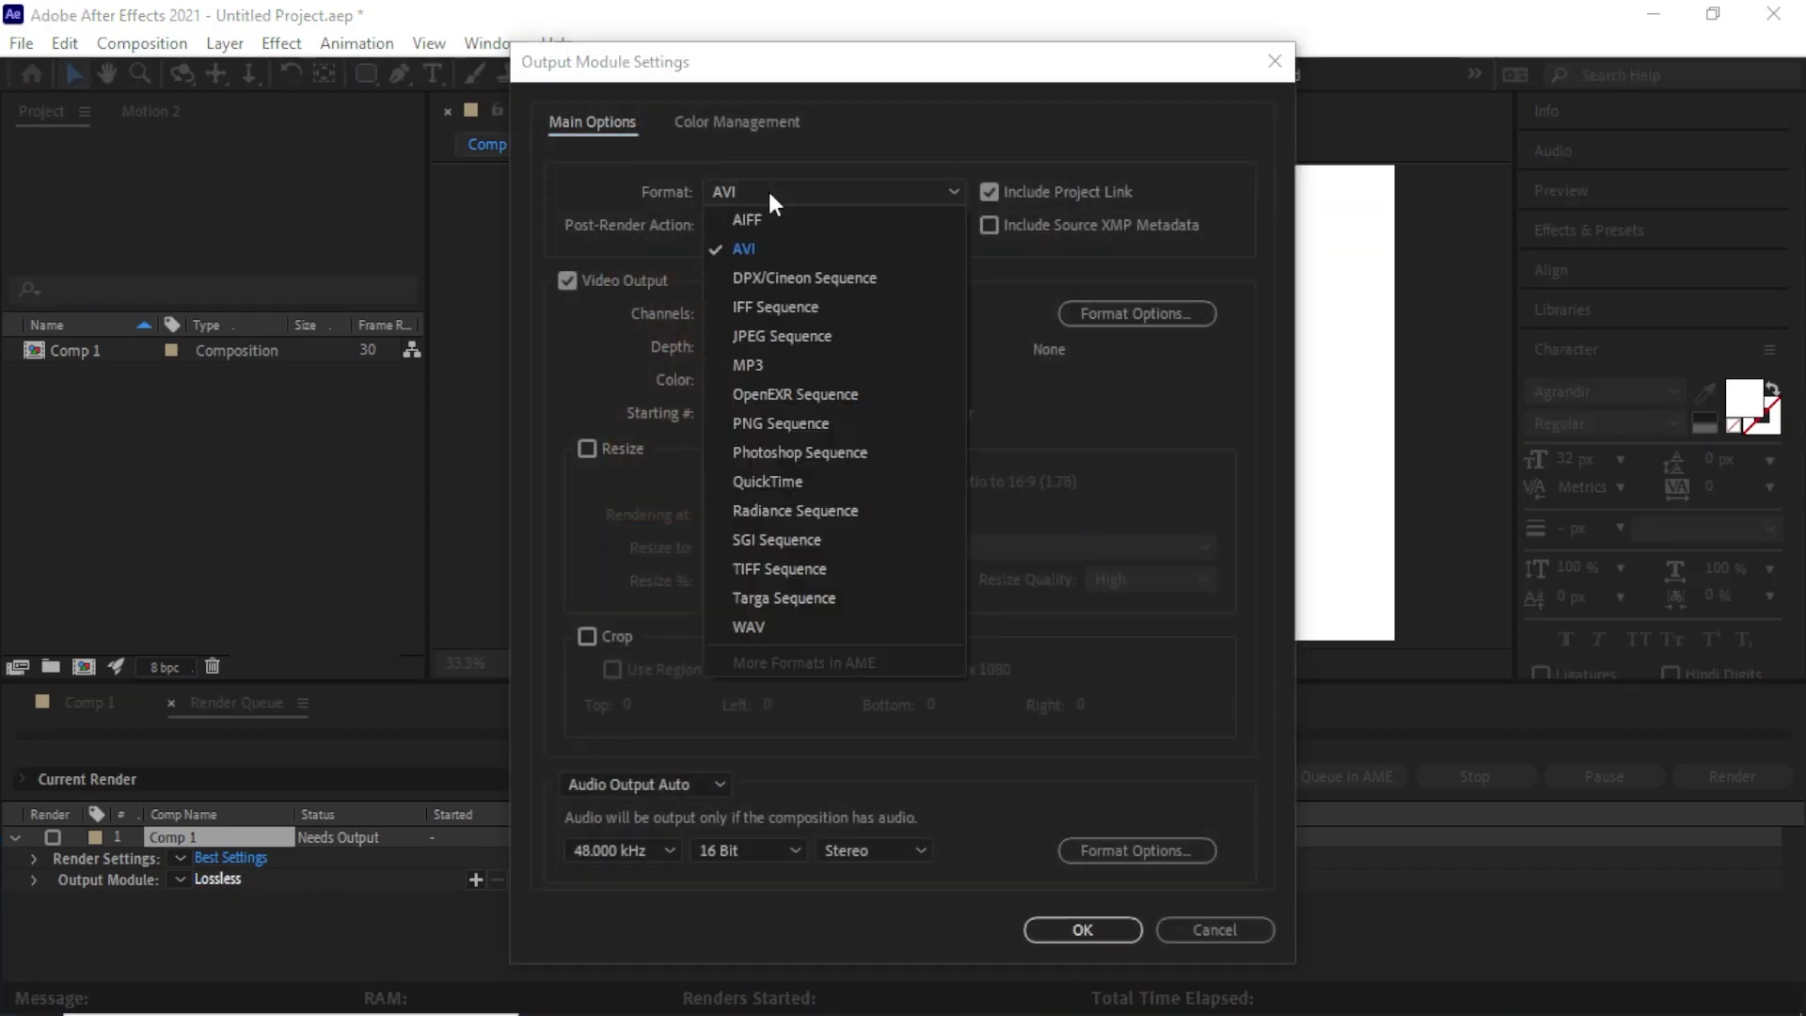
{"action": "left_click", "coordinate": [783, 482]}
{"action": "left_click", "coordinate": [1101, 313]}
{"action": "left_click", "coordinate": [811, 301]}
{"action": "left_click", "coordinate": [826, 333]}
{"action": "left_click_drag", "start_coordinate": [992, 151], "coordinate": [953, 32]}
{"action": "left_click", "coordinate": [988, 995]}
{"action": "left_click", "coordinate": [1075, 933]}
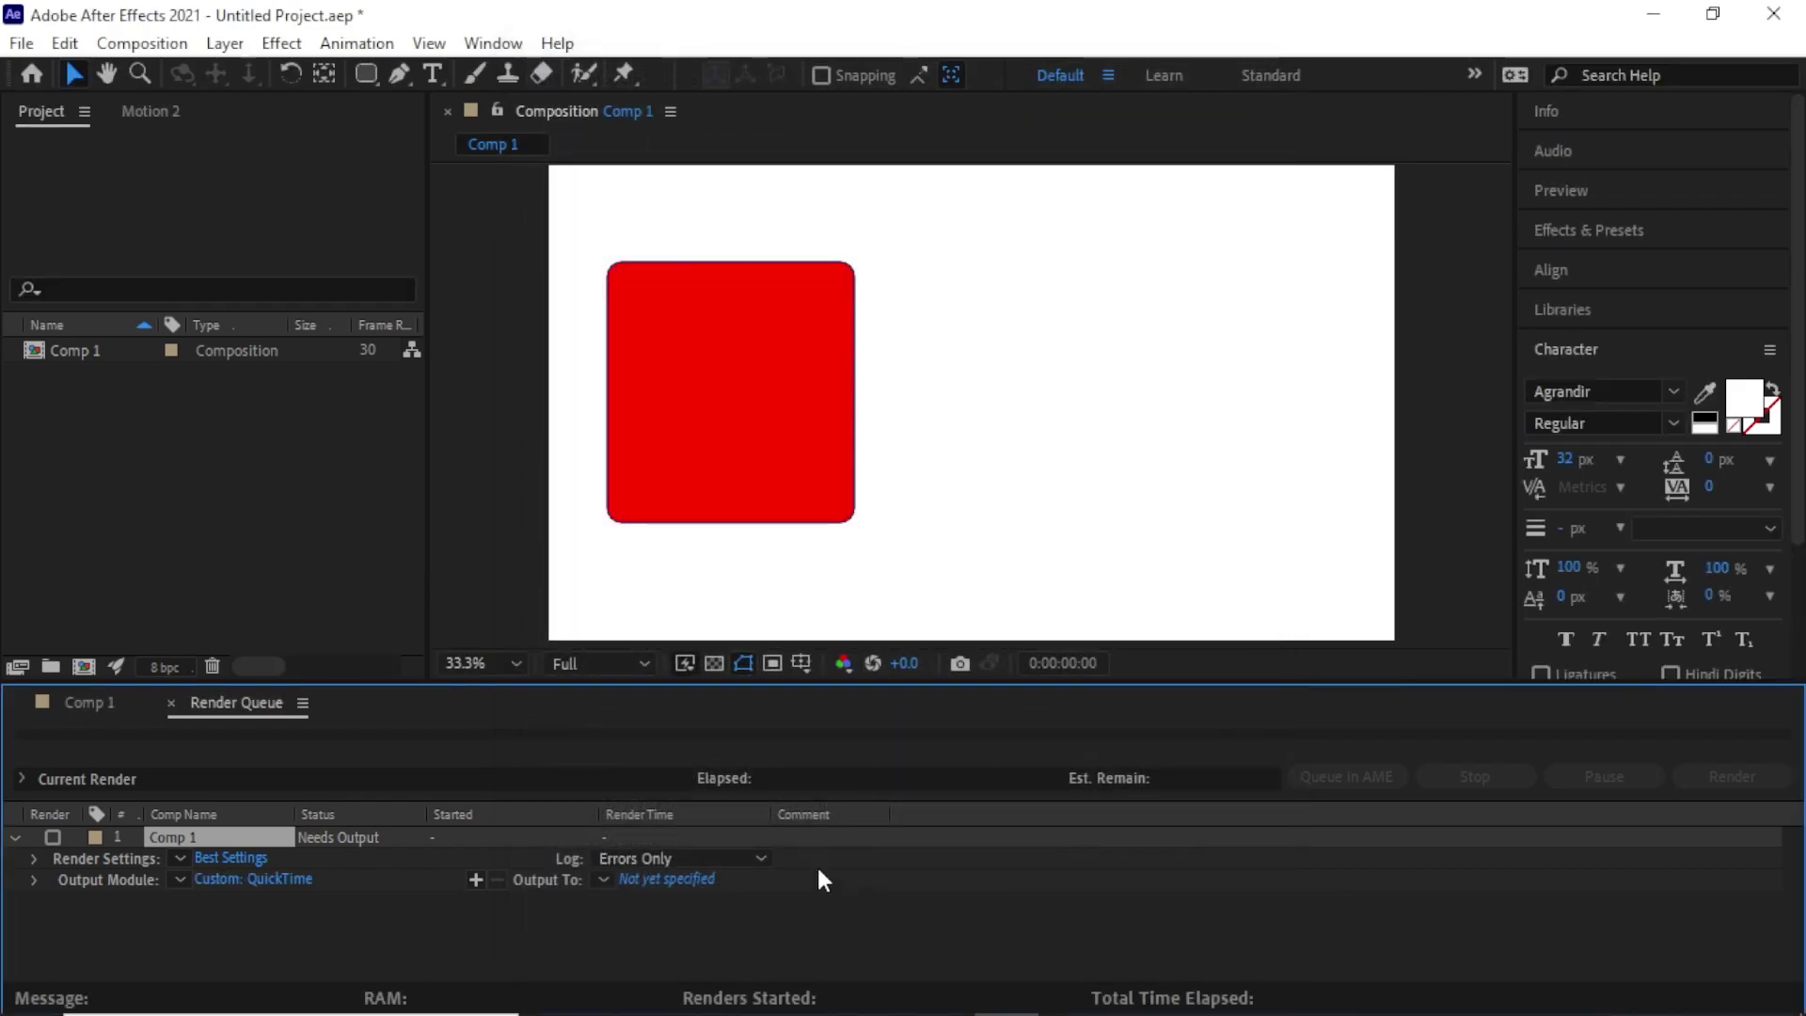
- Save the output movie as Comp 1.mov and start rendering the queue
{"action": "left_click", "coordinate": [640, 881]}
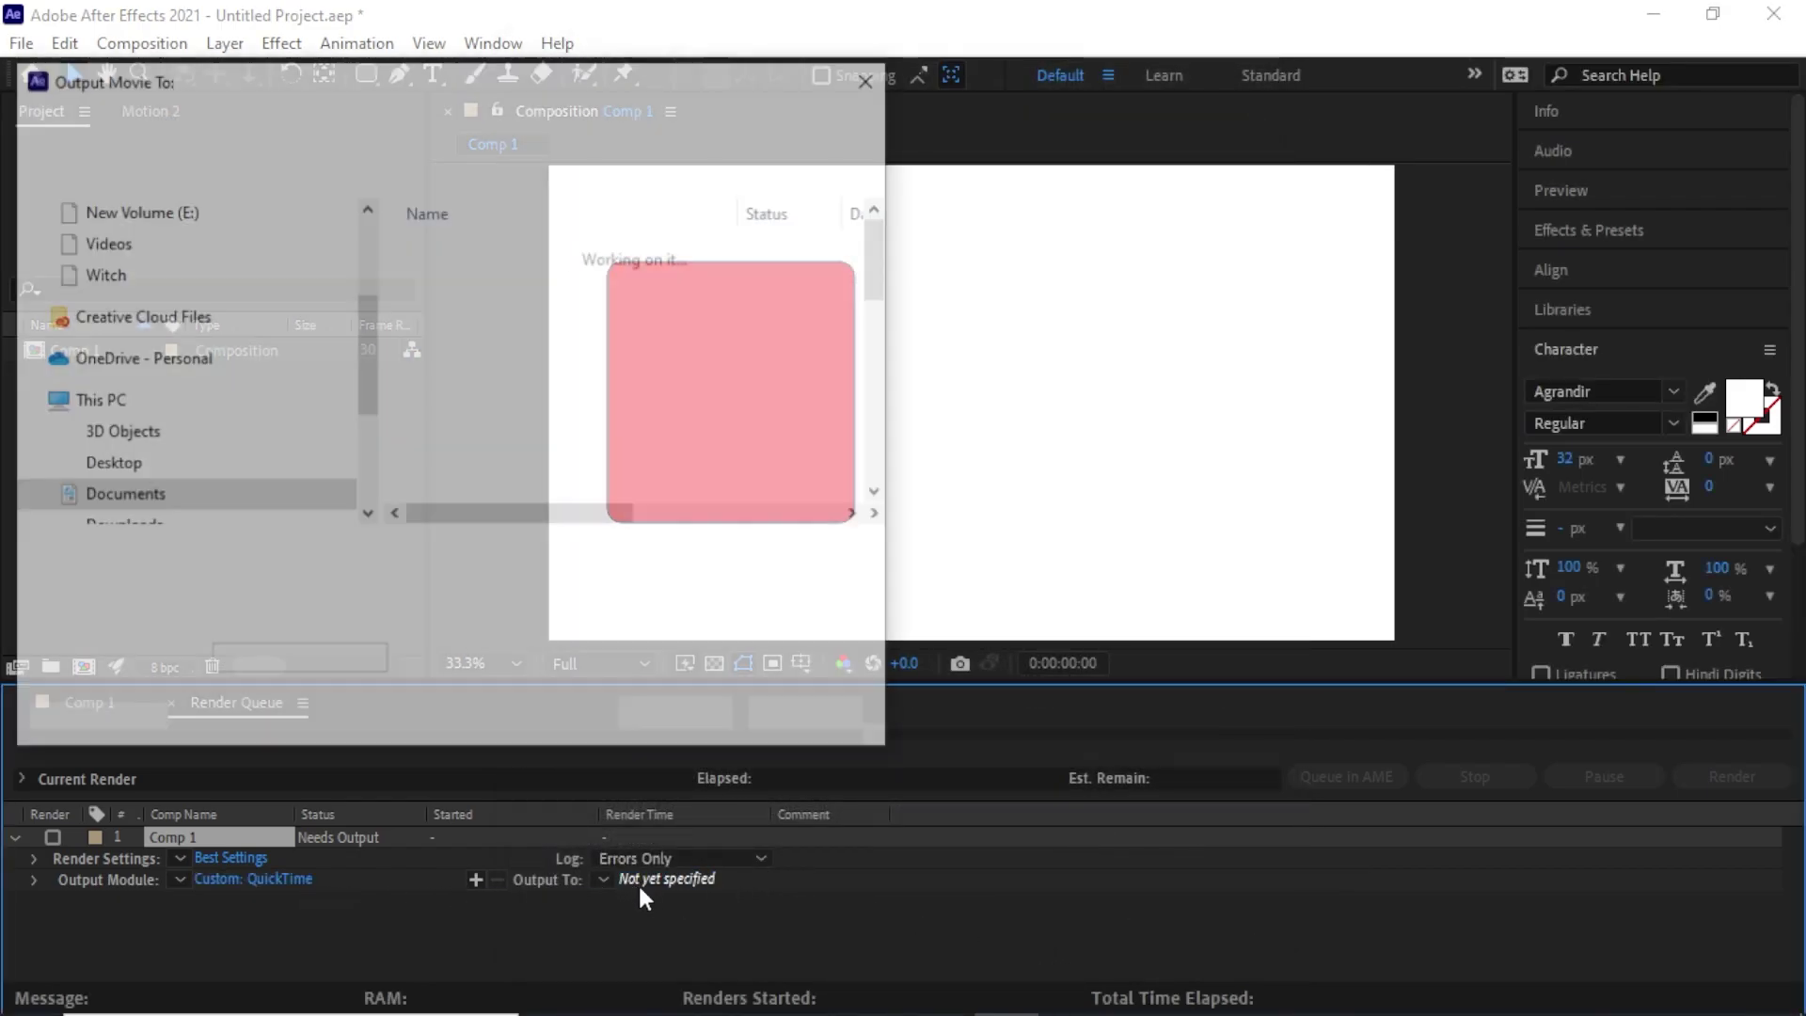
{"action": "left_click", "coordinate": [682, 718]}
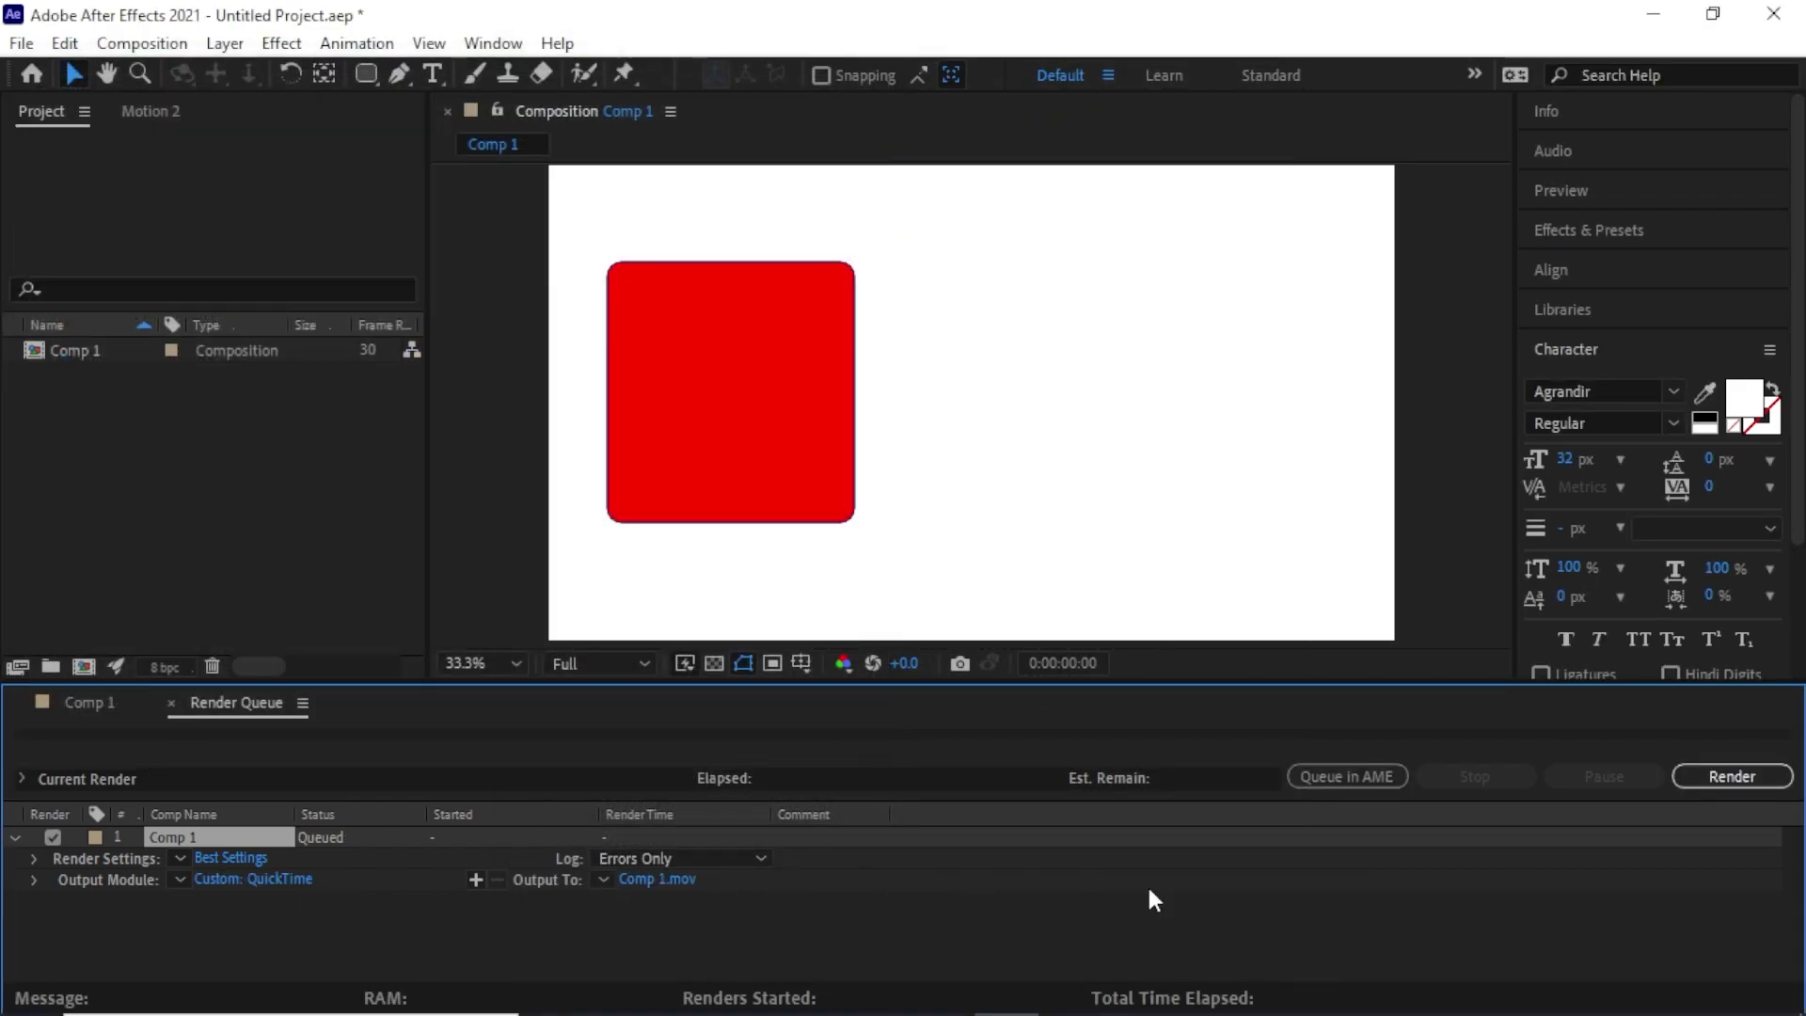
{"action": "left_click", "coordinate": [1750, 776]}
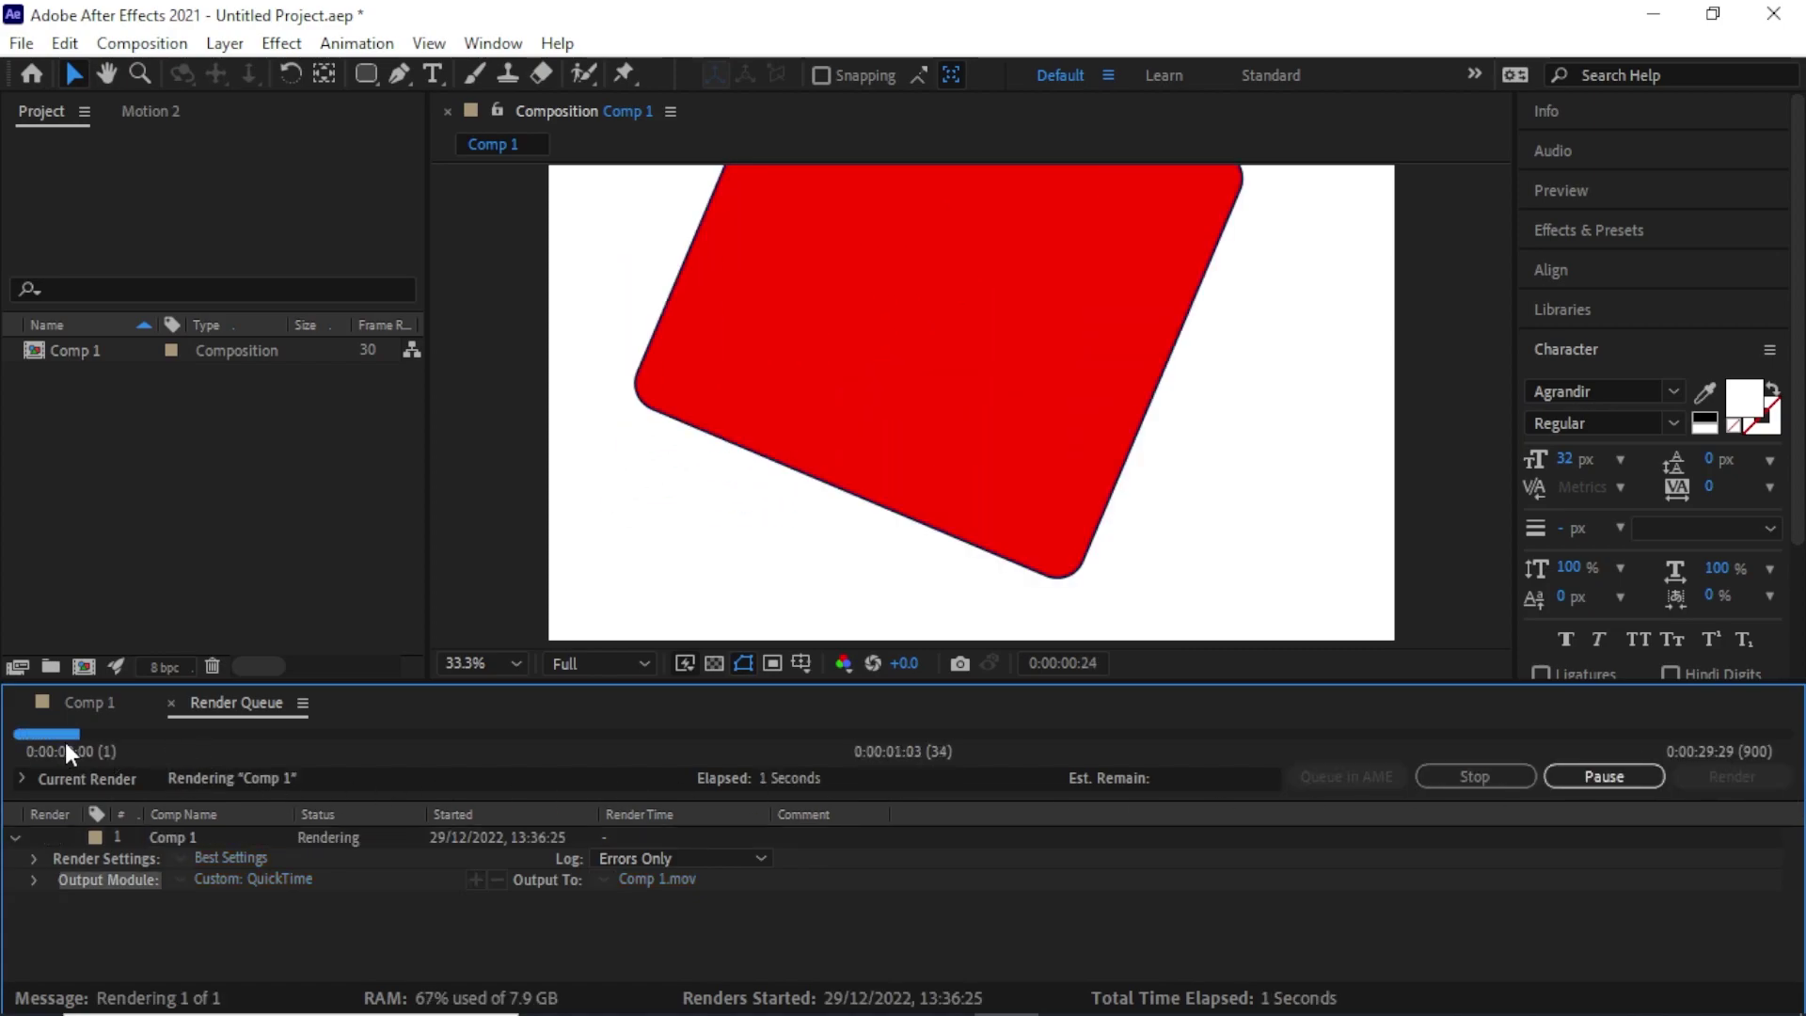